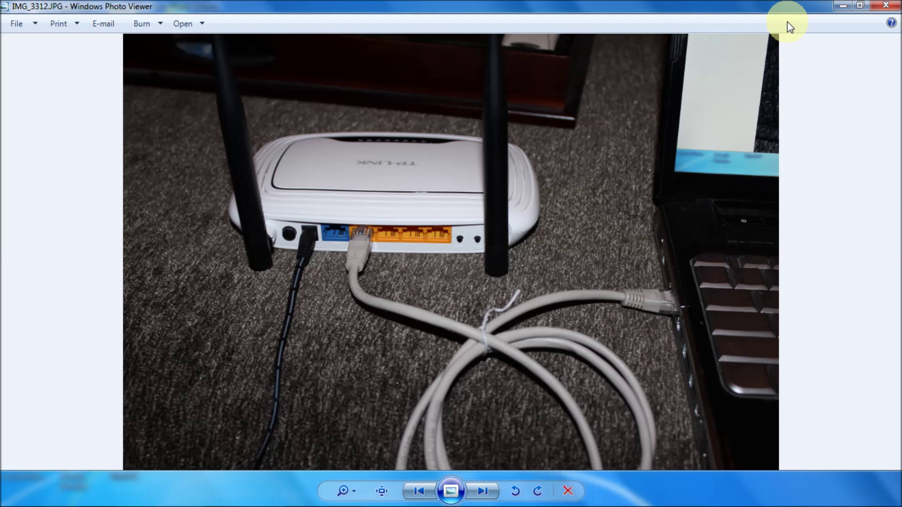
# Reveal the DD-WRT Repeater Bridge v24 diagram and show the wireless list with dd-wrt_vap connected.
pyautogui.click(844, 7)
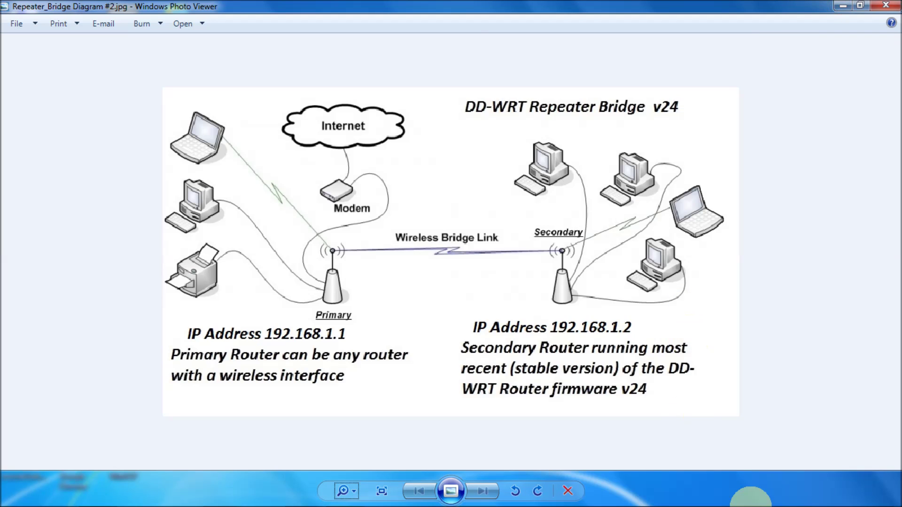
pyautogui.click(822, 496)
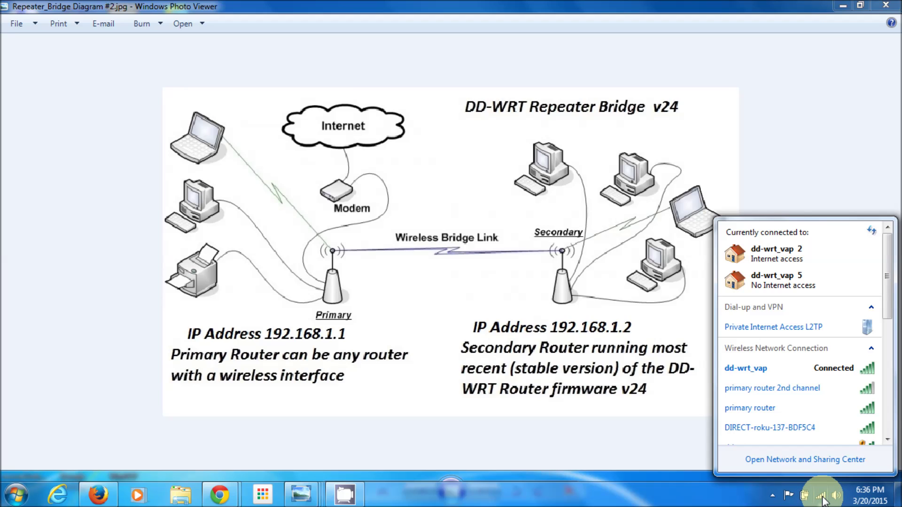
# Disable the Wireless Network Connection in the adapter list, then select Local Area Connection 2.
pyautogui.rightClick(821, 498)
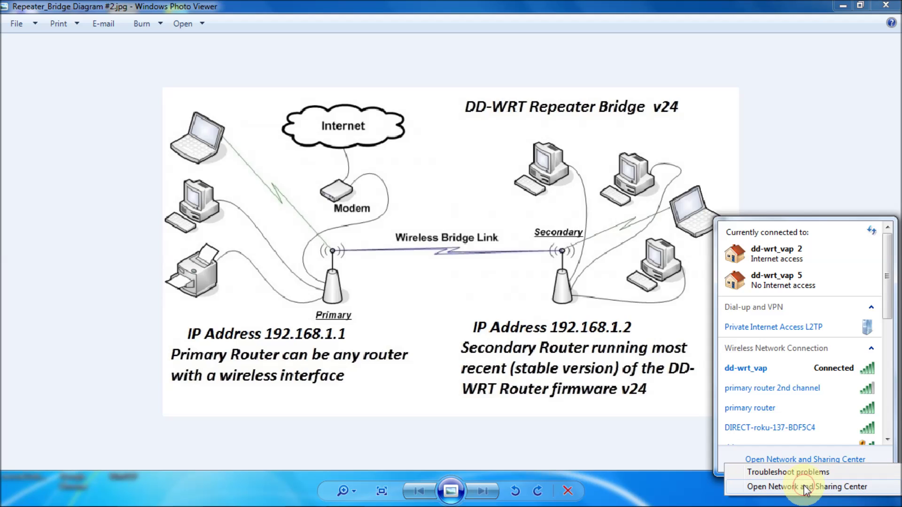
pyautogui.click(804, 486)
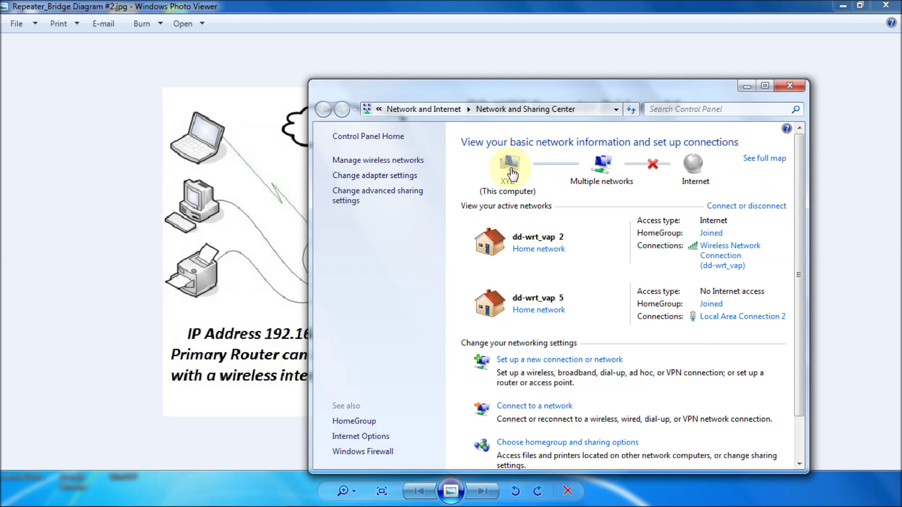
pyautogui.click(392, 177)
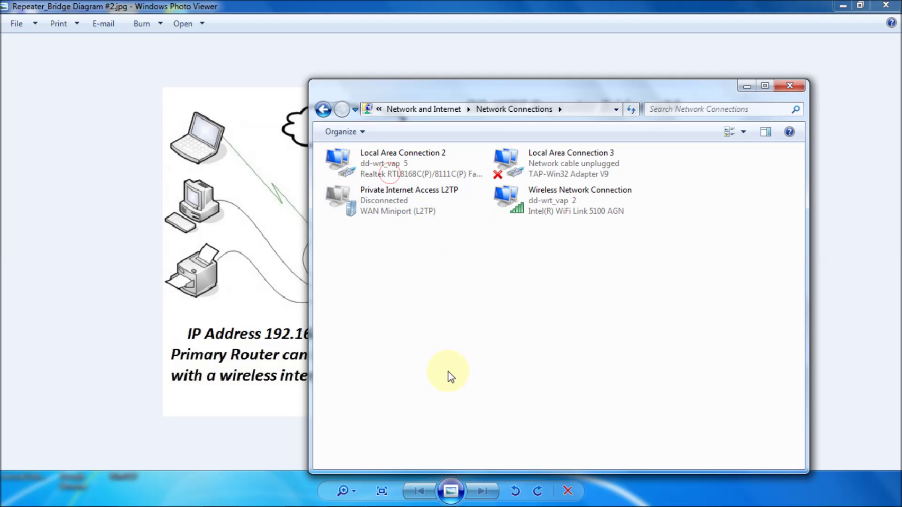
pyautogui.rightClick(556, 200)
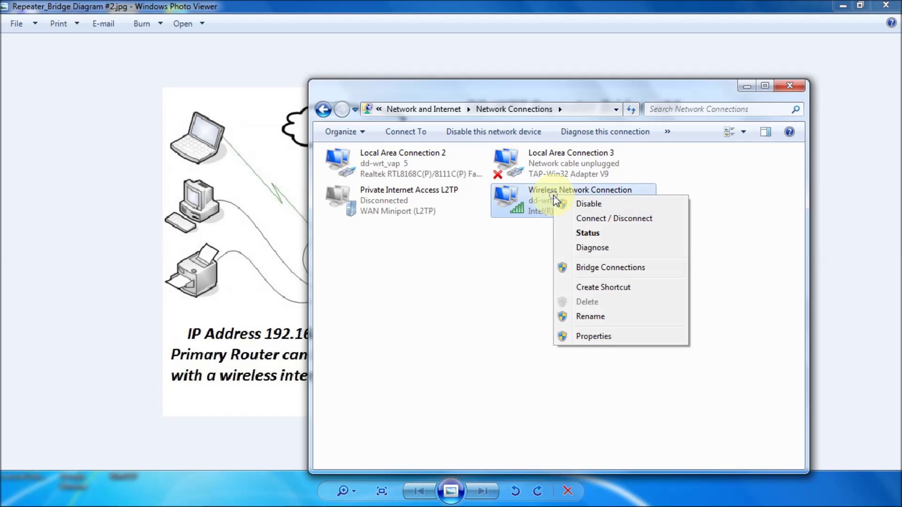
pyautogui.click(586, 204)
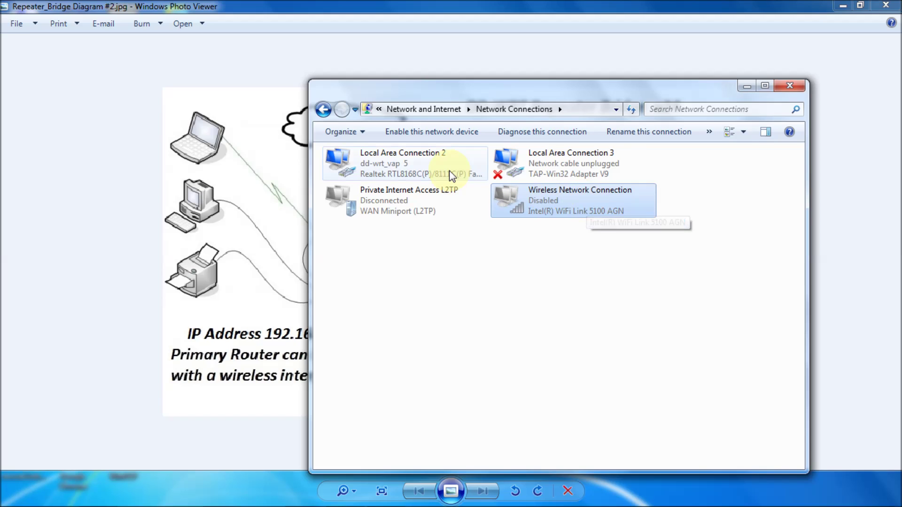
pyautogui.click(380, 174)
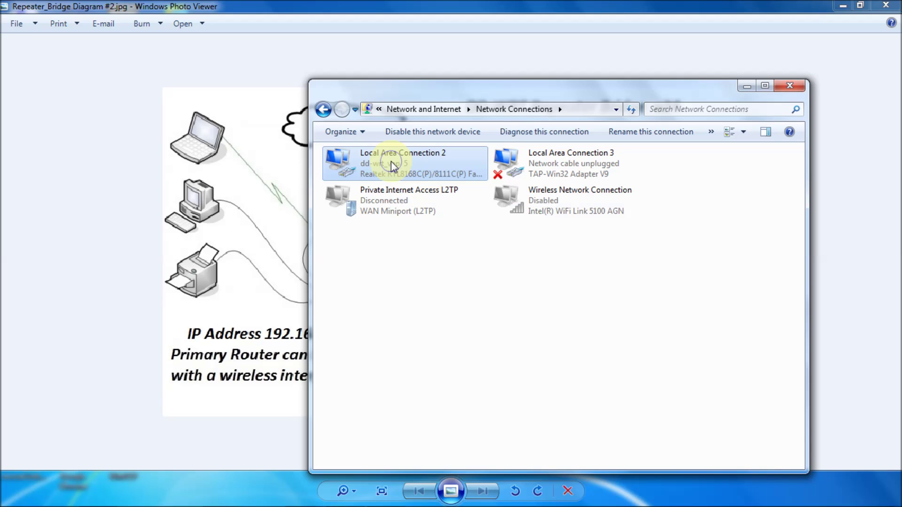
pyautogui.rightClick(391, 162)
# Set Local Area Connection 2's IPv4 to manual IP 192.168.1.10, subnet 255.255.255.0, and confirm.
pyautogui.click(428, 287)
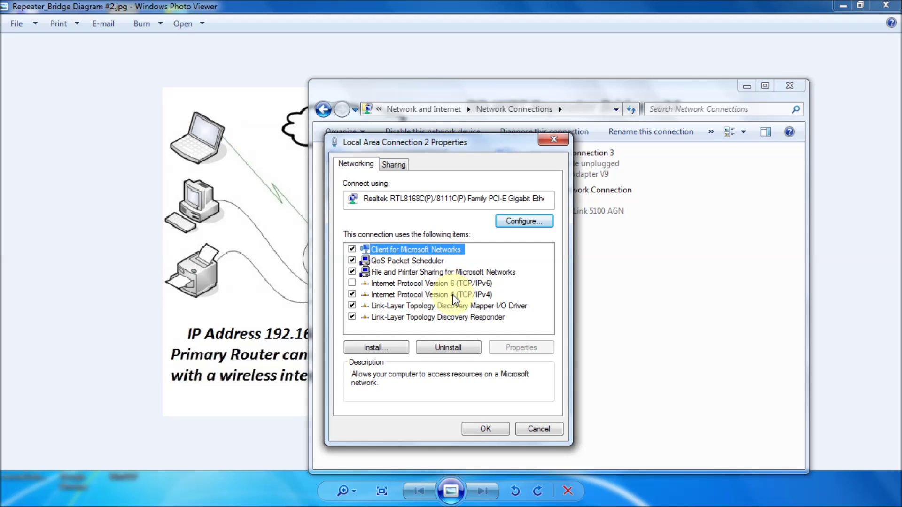
pyautogui.click(452, 294)
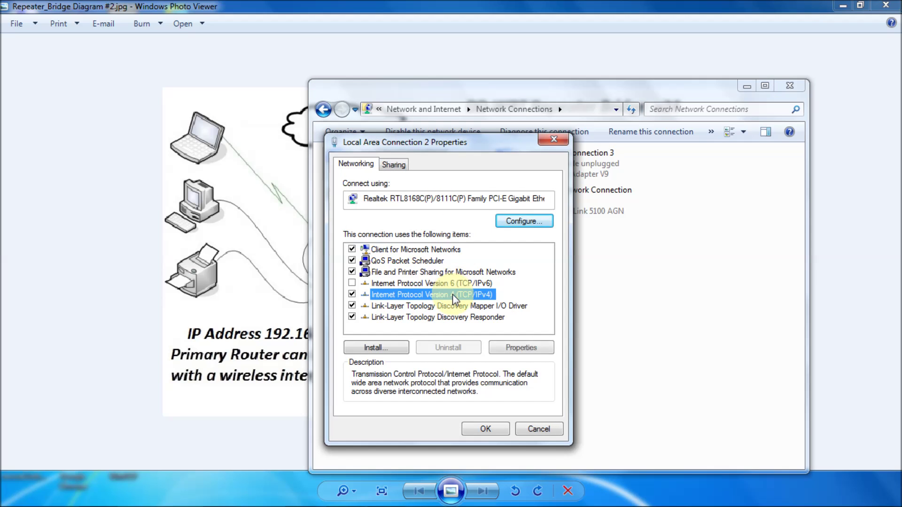
pyautogui.doubleClick(496, 298)
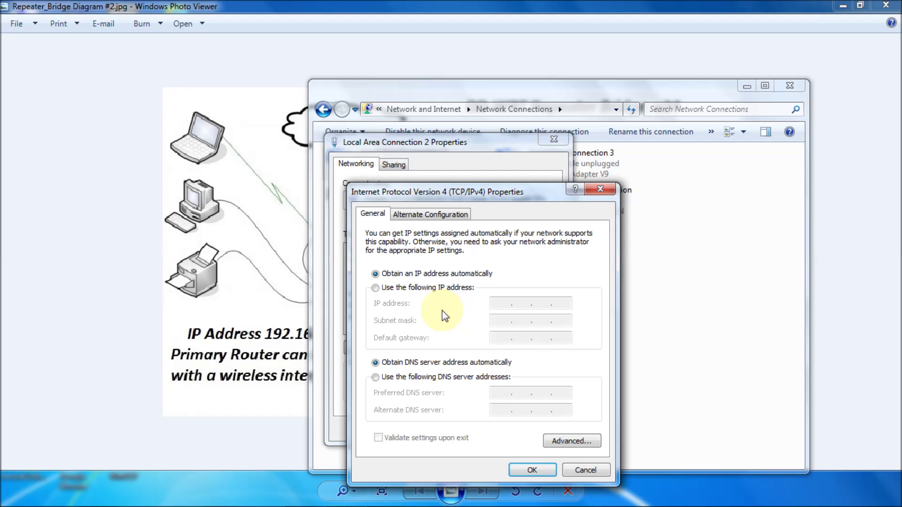
pyautogui.click(376, 288)
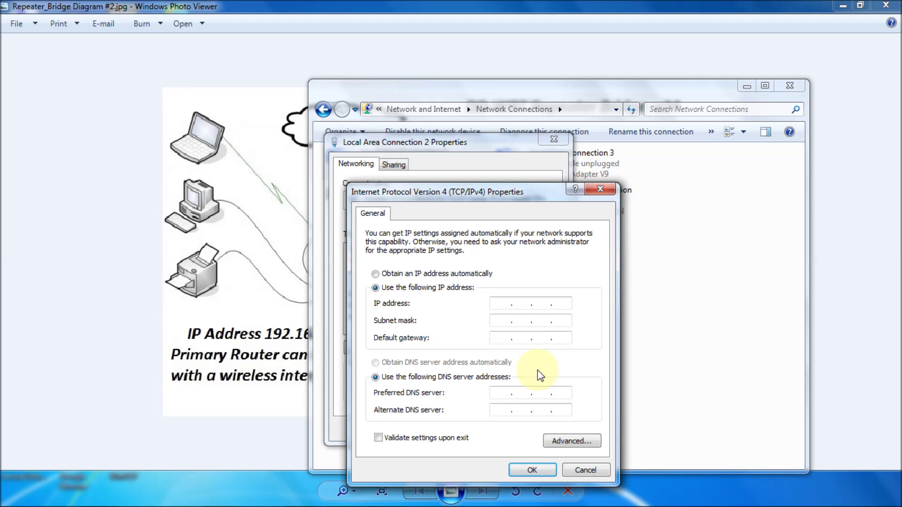
pyautogui.write('192 . 168 . 1 . 10')
pyautogui.click(499, 322)
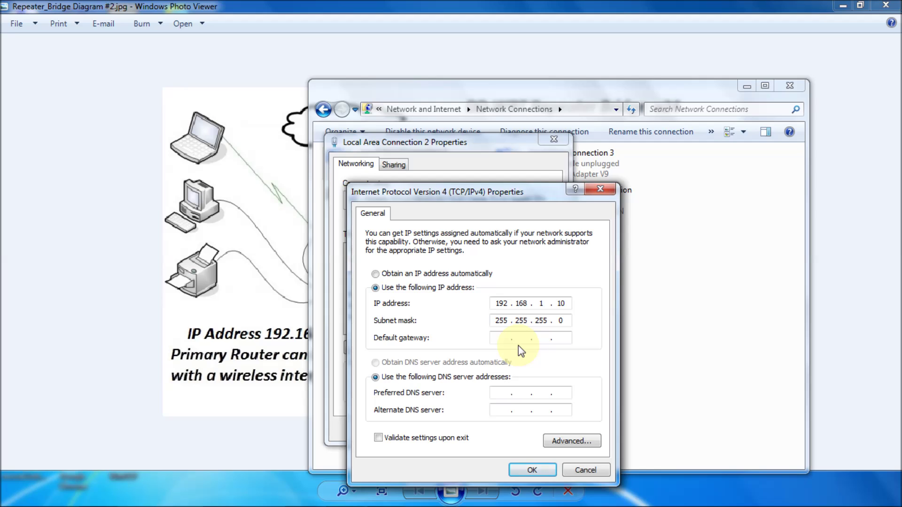
pyautogui.click(532, 470)
pyautogui.click(493, 430)
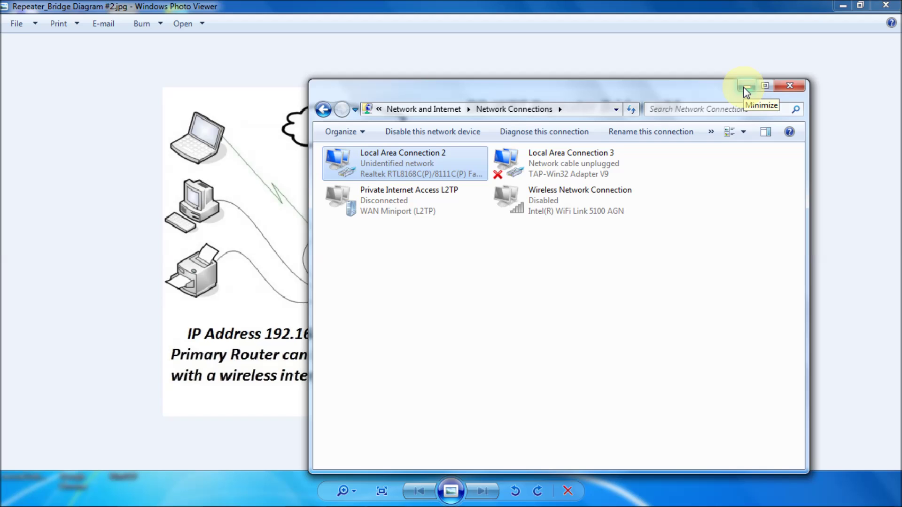
# Confirm Local Area Connection 2 details show 192.168.1.10, then close the network windows and minimize the diagram.
pyautogui.rightClick(404, 166)
pyautogui.click(440, 188)
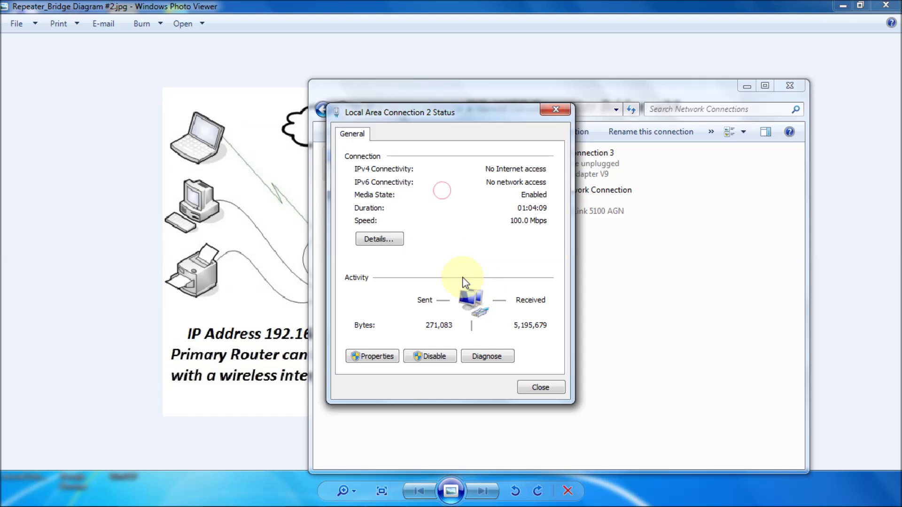
pyautogui.click(379, 239)
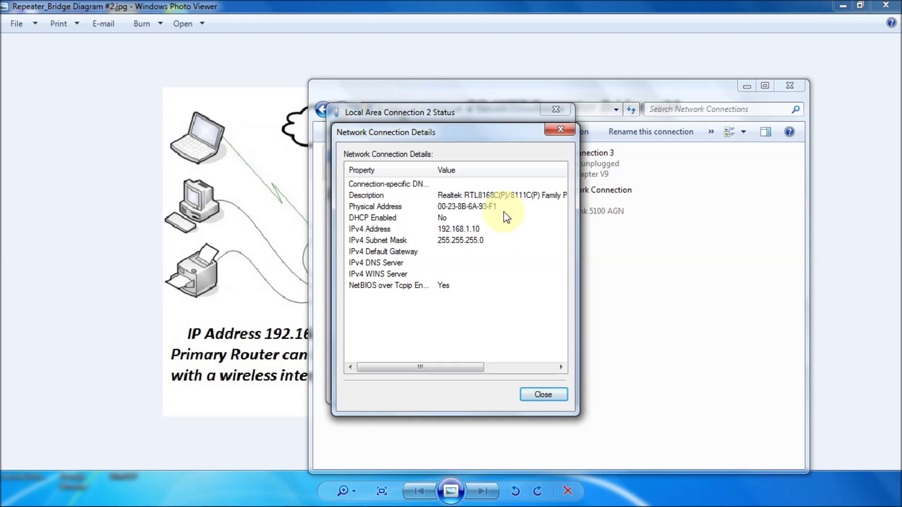
pyautogui.click(559, 128)
pyautogui.click(556, 111)
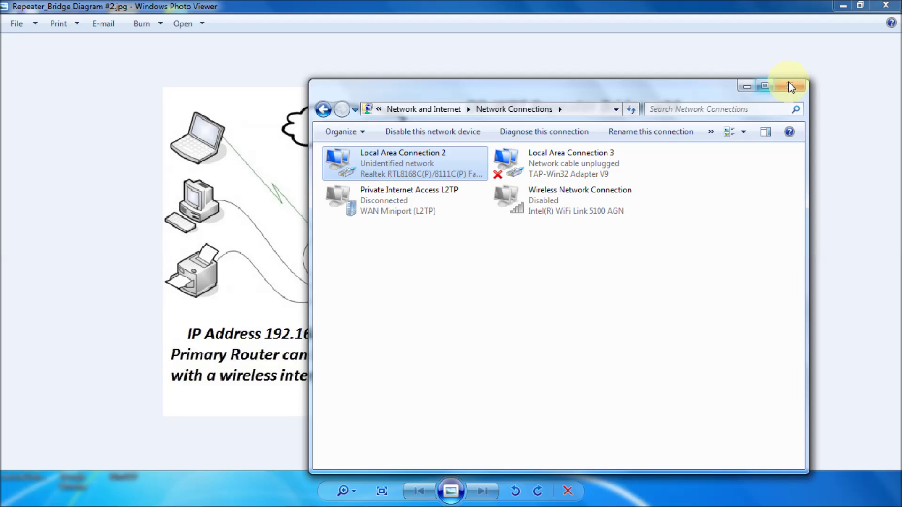
pyautogui.click(797, 91)
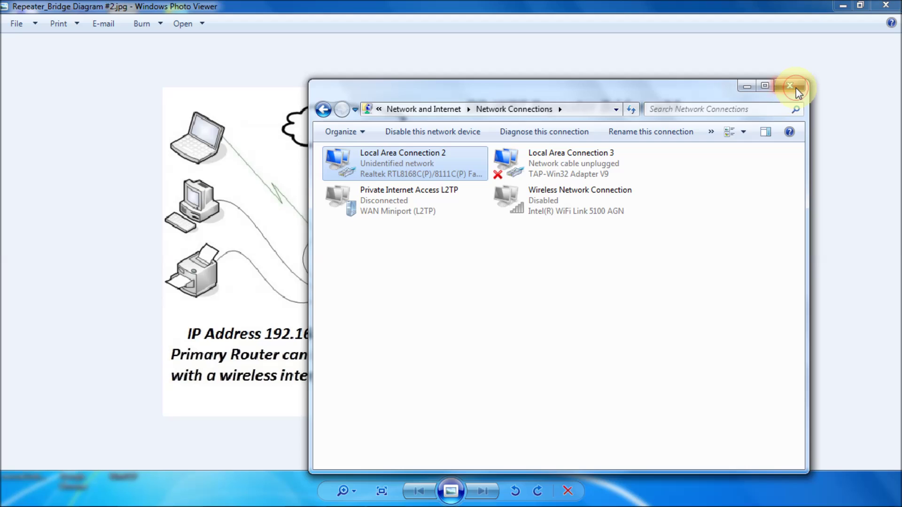
pyautogui.click(841, 9)
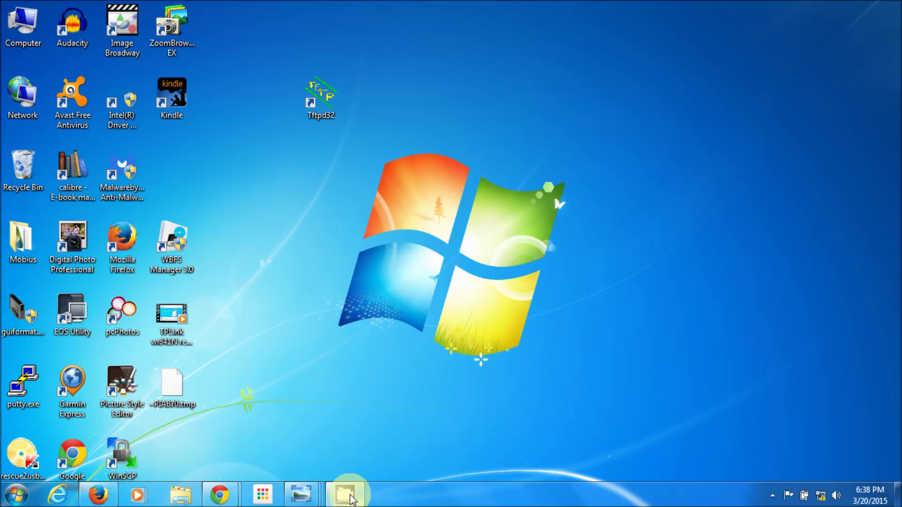
# Show the TP-Link DD-WRT Bridge setup page and a second Chrome window addressed to 192.168.1.1.
pyautogui.moveTo(230, 498)
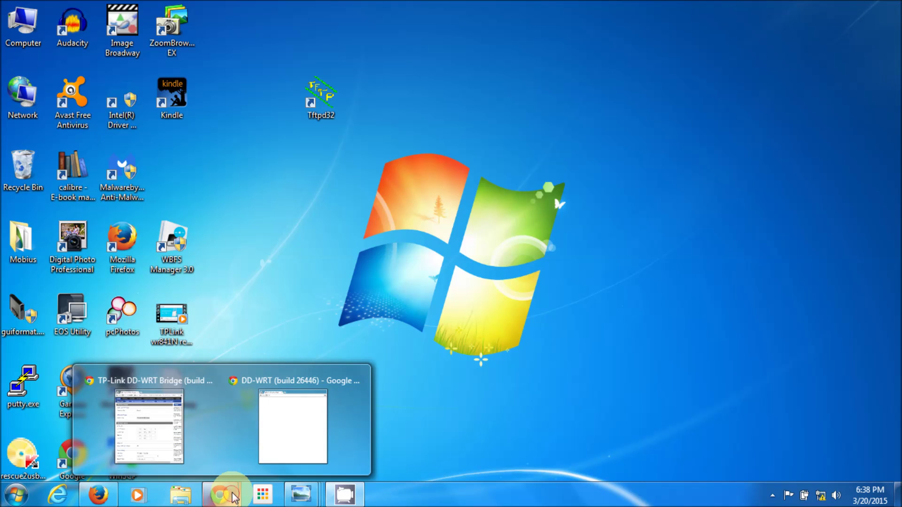
pyautogui.click(207, 435)
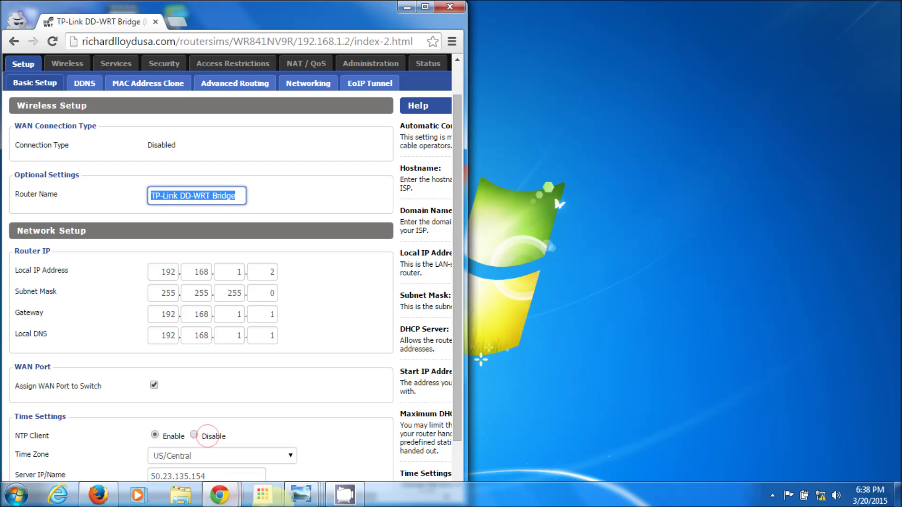
pyautogui.moveTo(221, 495)
pyautogui.click(292, 431)
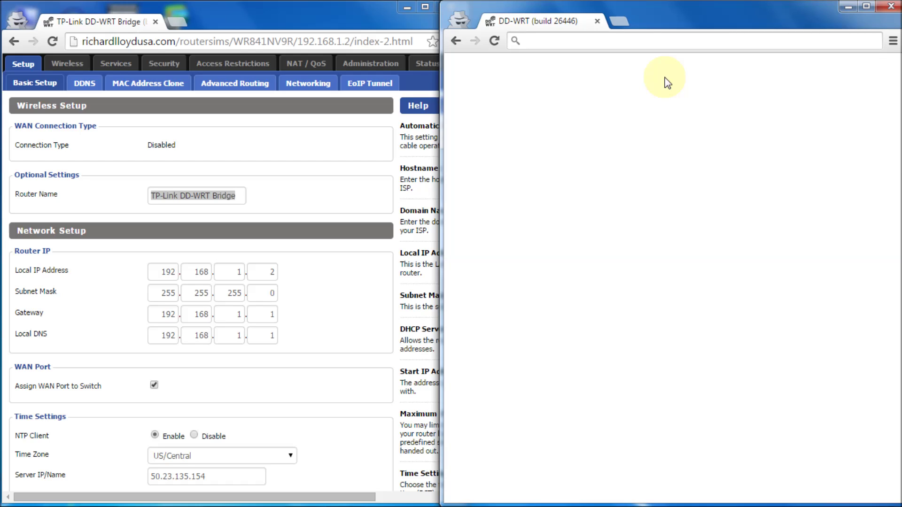
pyautogui.write('192.168.')
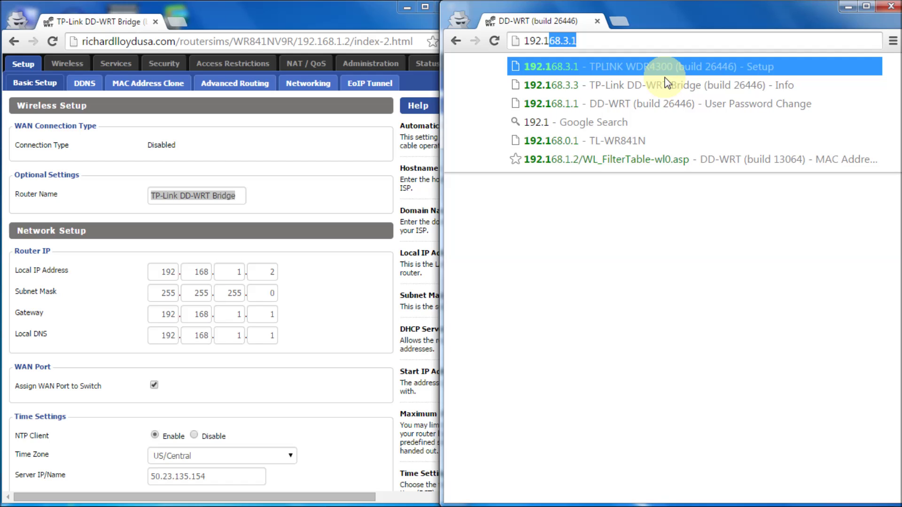
pyautogui.write('1')
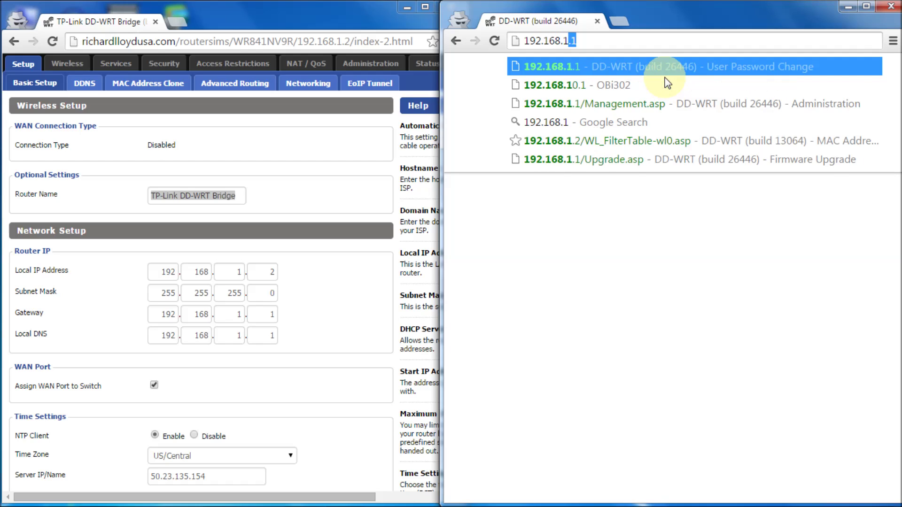
pyautogui.write('.1')
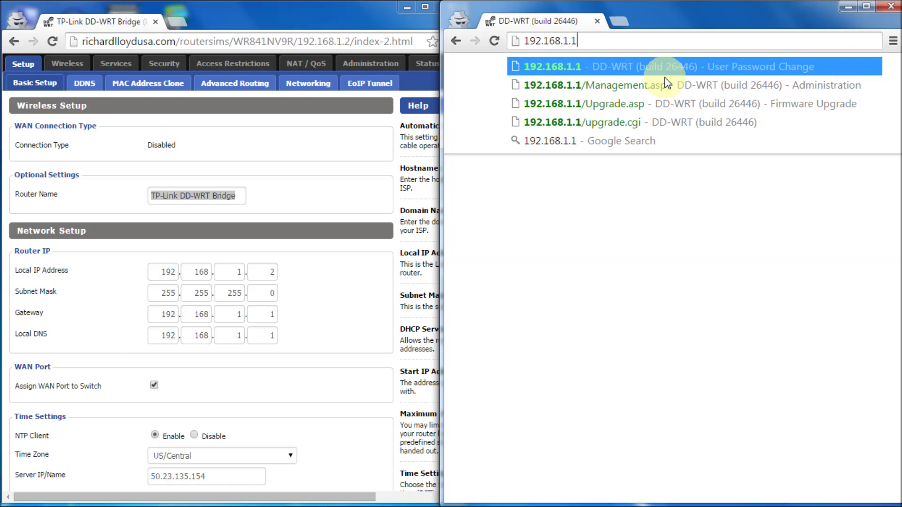
# Load 192.168.1.1 and save a new router username and confirmed password.
pyautogui.press('Return')
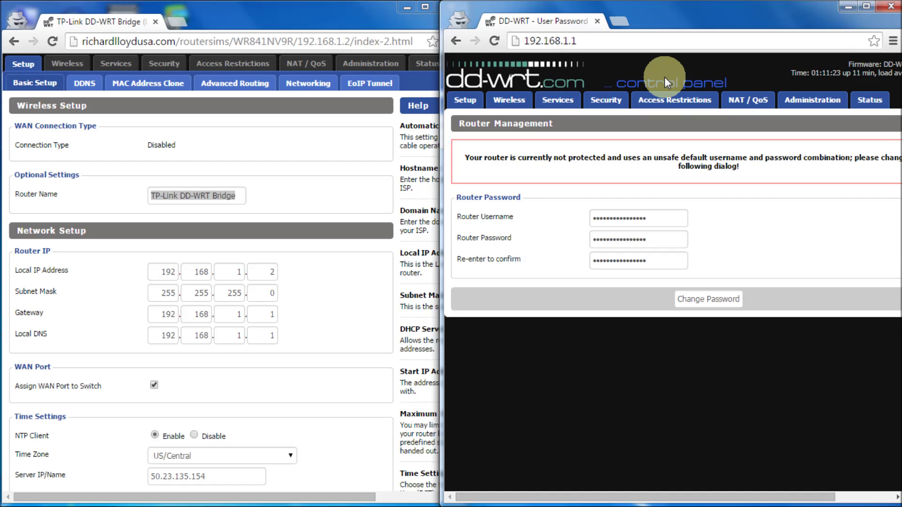
pyautogui.moveTo(664, 218); pyautogui.dragTo(573, 215)
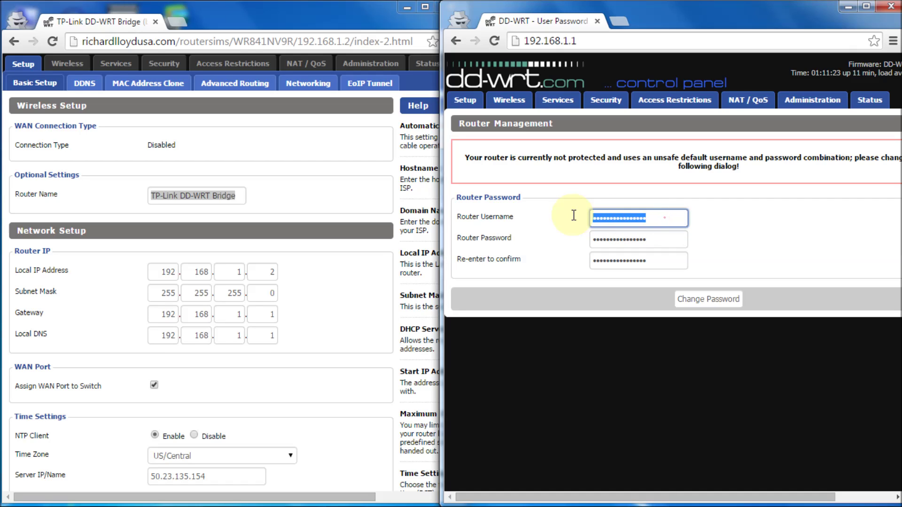
pyautogui.write('•••••')
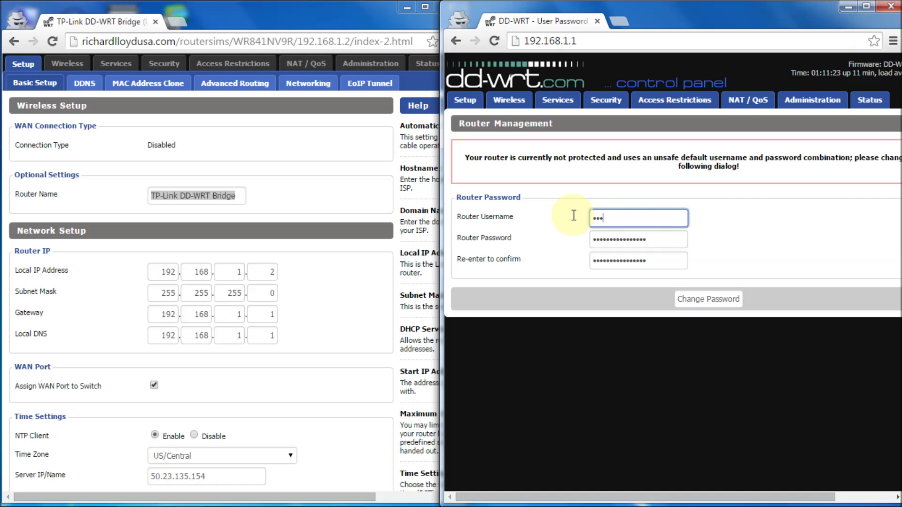
pyautogui.press('Tab')
pyautogui.write('p')
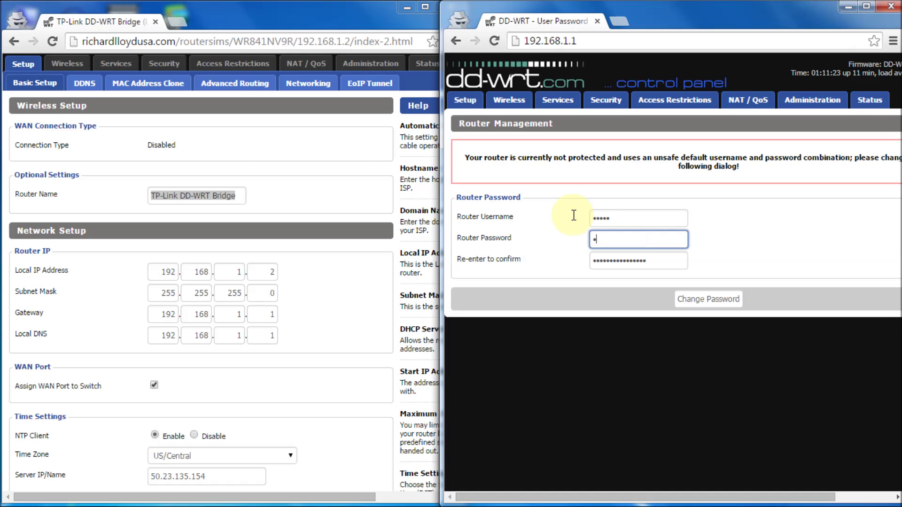
pyautogui.press('Tab')
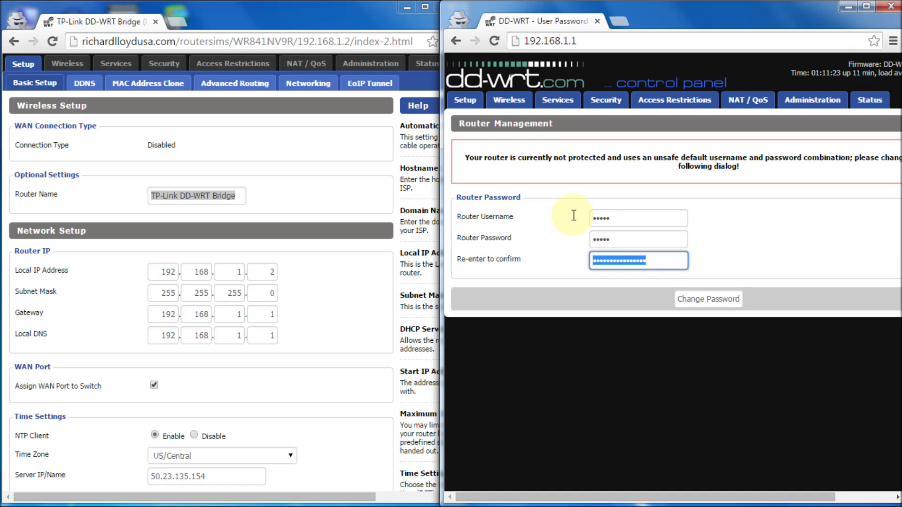
pyautogui.write('p•••')
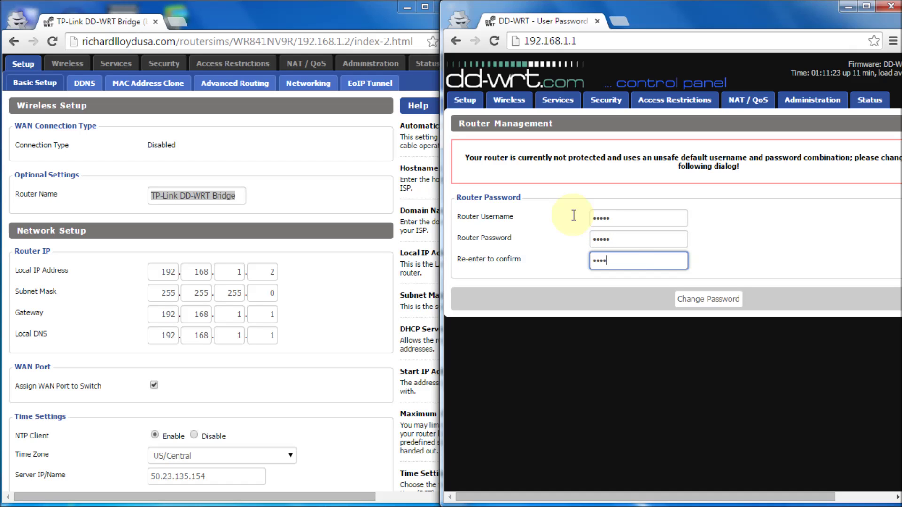
pyautogui.click(723, 303)
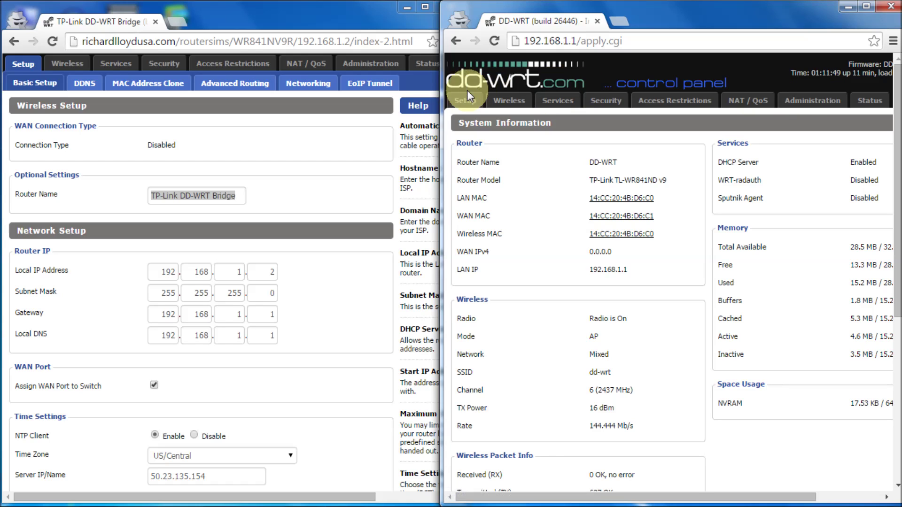
# On the Basic Setup page, choose Disabled as the WAN Connection Type.
pyautogui.click(461, 101)
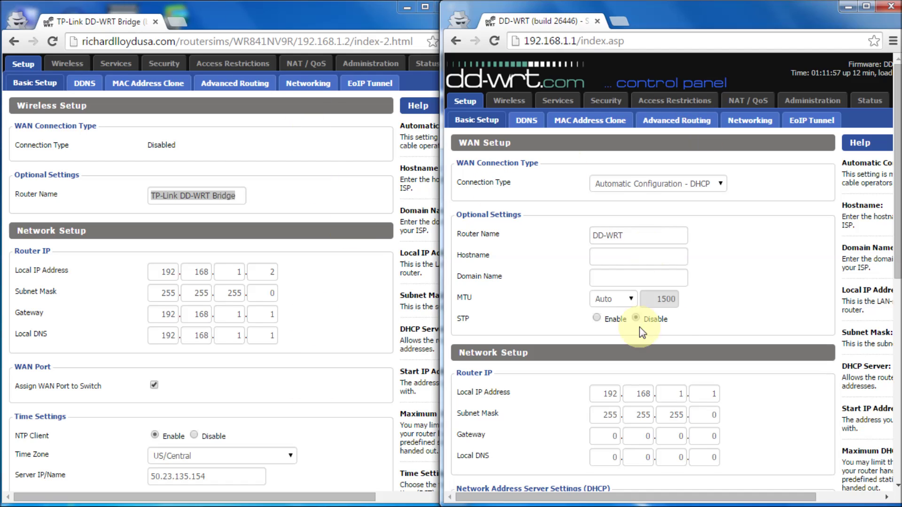
pyautogui.click(721, 184)
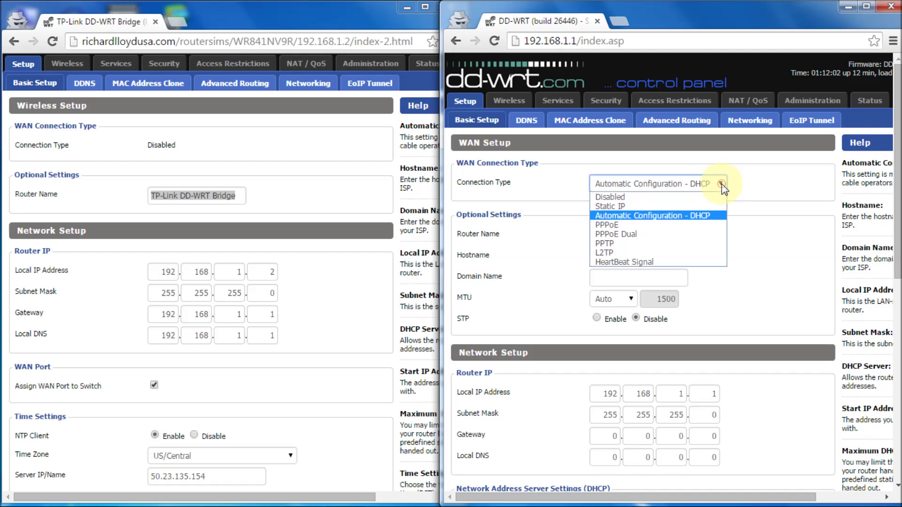
pyautogui.click(651, 198)
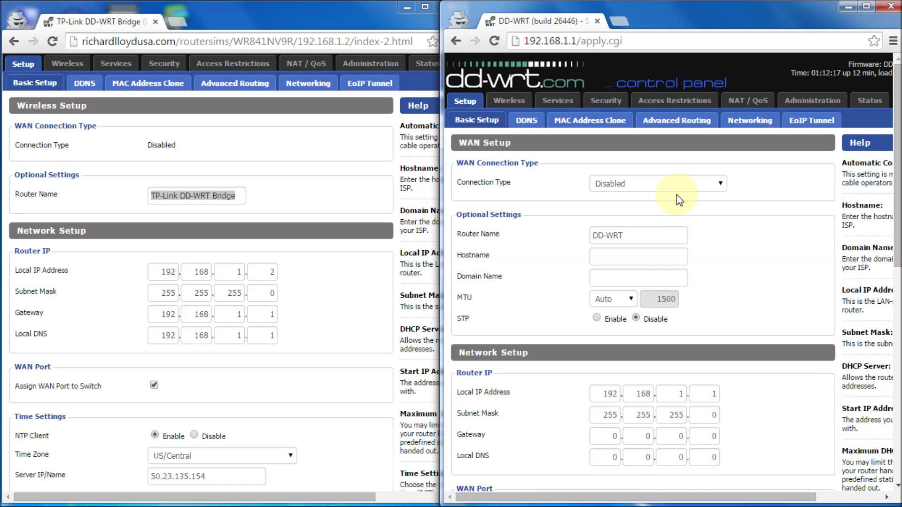
# Copy 'TP-Link DD-WRT Bridge' from the reference page and paste it into the Router Name field.
pyautogui.click(619, 235)
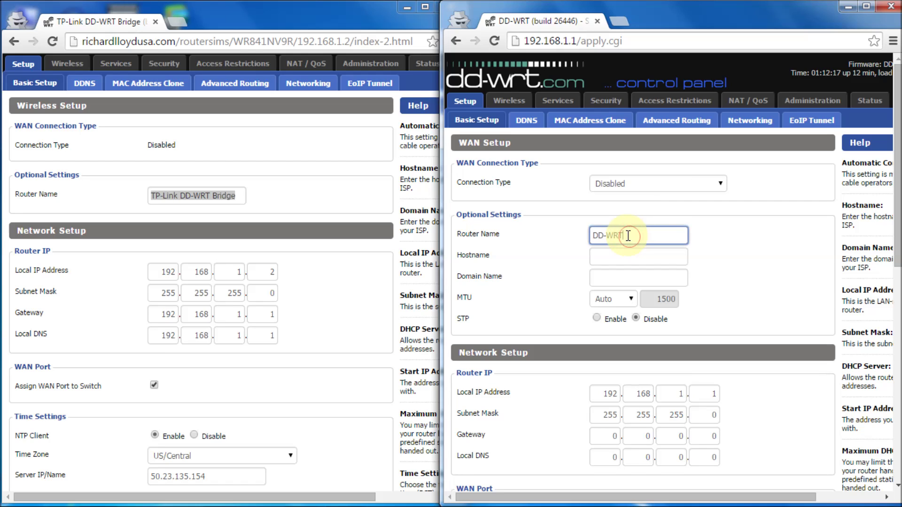
pyautogui.tripleClick(620, 236)
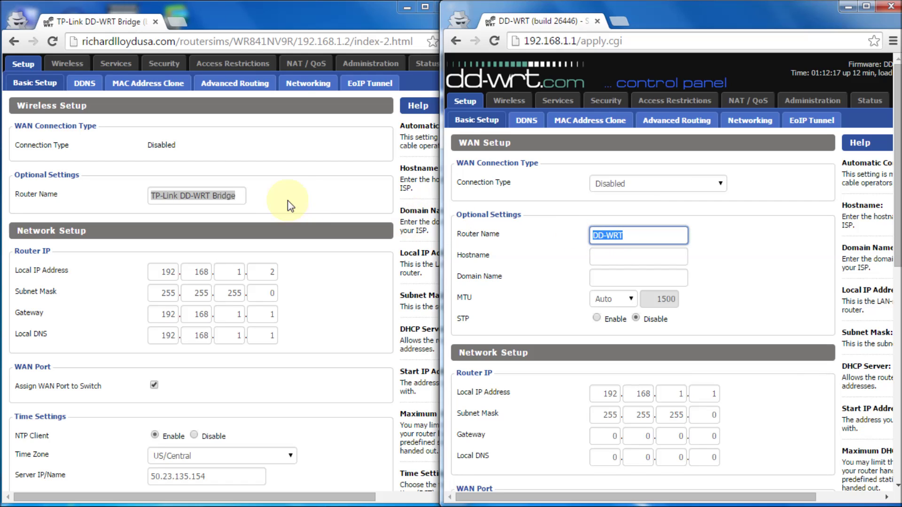
pyautogui.tripleClick(213, 202)
pyautogui.rightClick(207, 196)
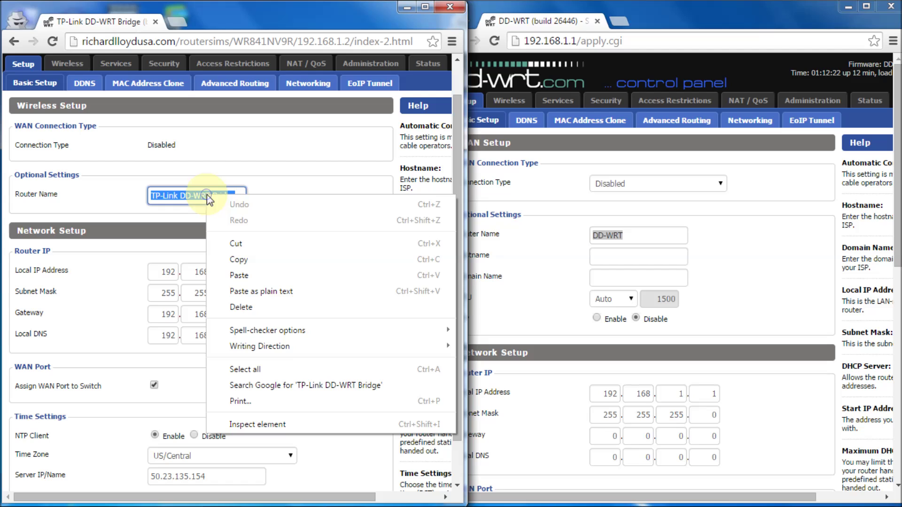
pyautogui.click(260, 260)
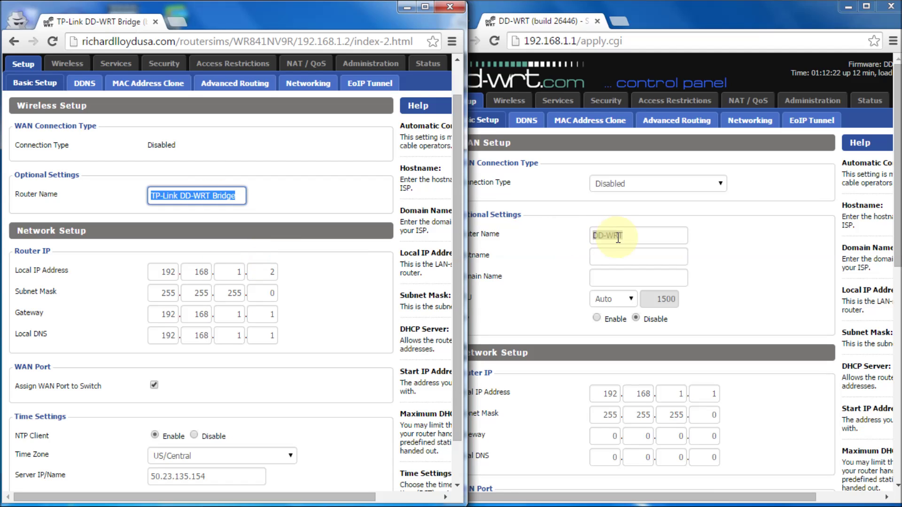
pyautogui.doubleClick(620, 236)
pyautogui.tripleClick(621, 237)
pyautogui.hotkey('ctrl', 'v')
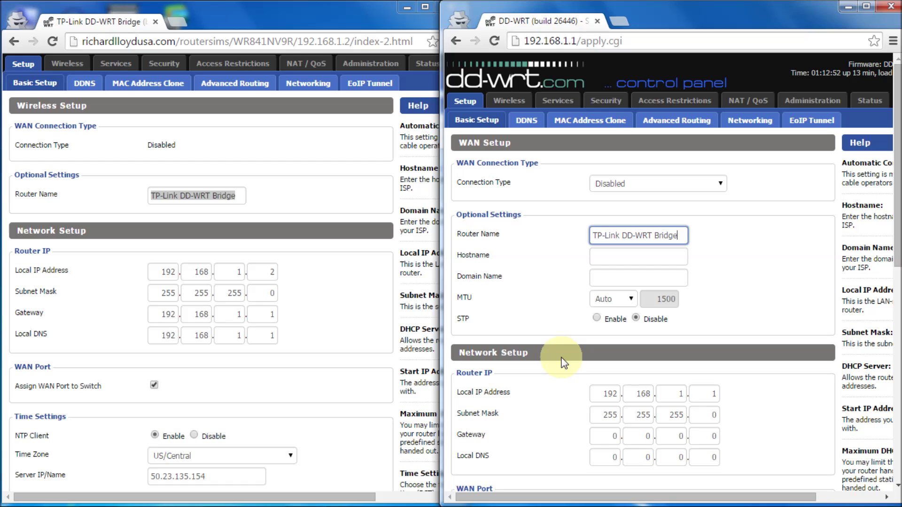
pyautogui.moveTo(900, 124); pyautogui.dragTo(897, 194)
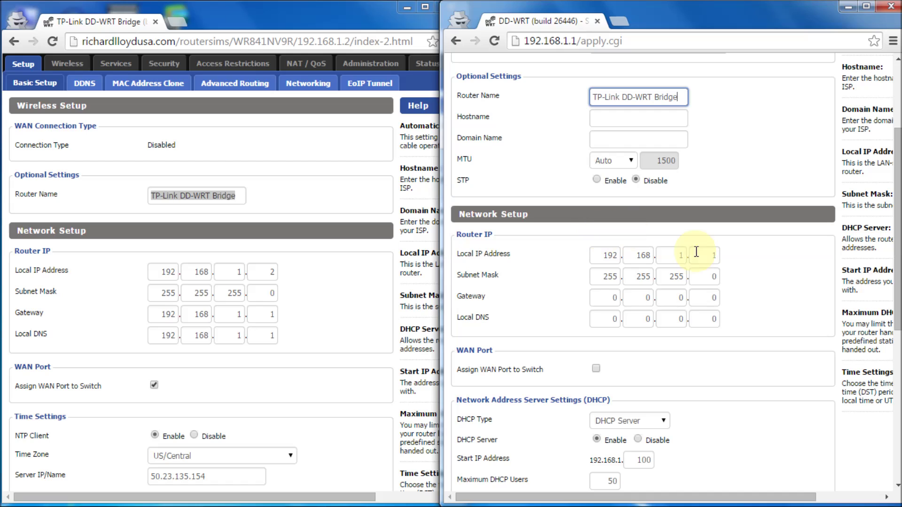
# Select the third octet of the Local IP Address and bring up the repeater bridge diagram.
pyautogui.click(675, 256)
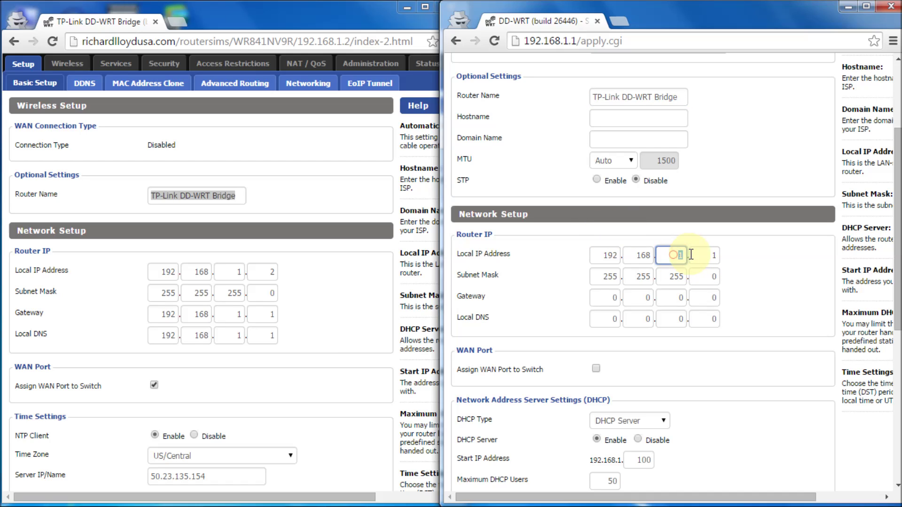
pyautogui.doubleClick(691, 255)
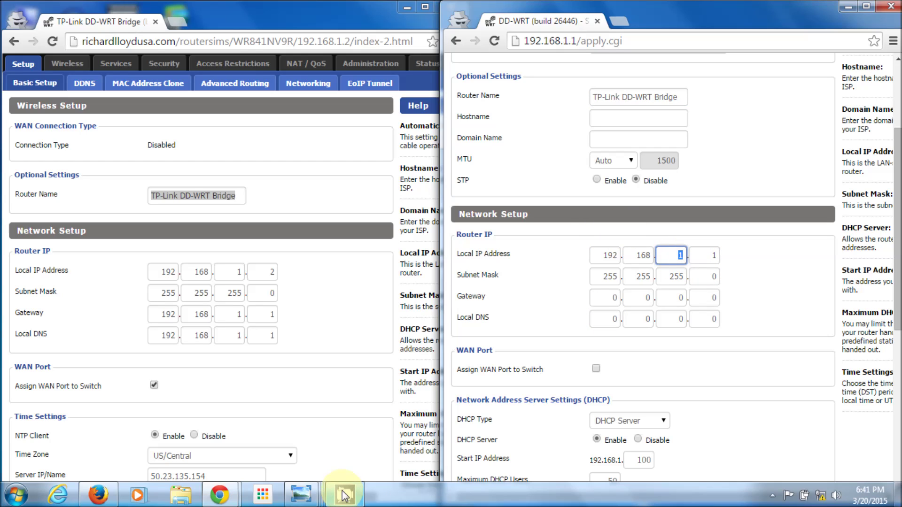
pyautogui.moveTo(308, 503)
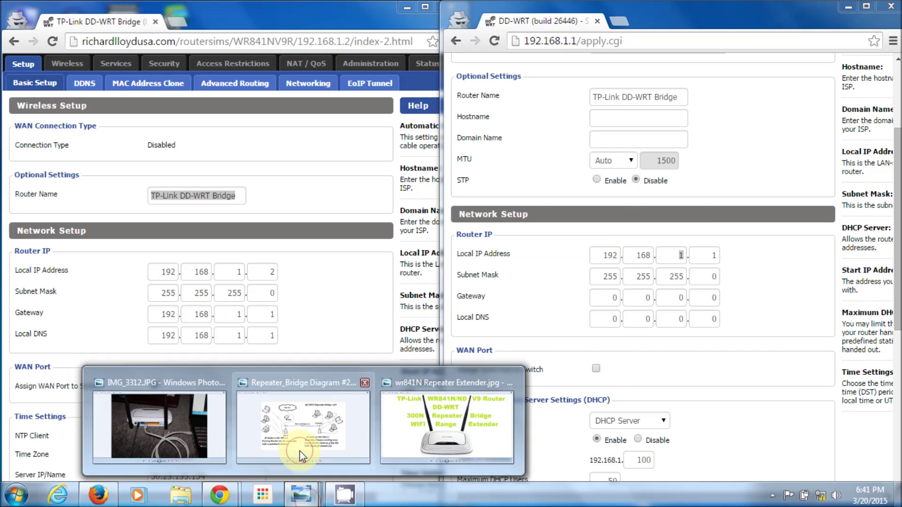
pyautogui.click(299, 451)
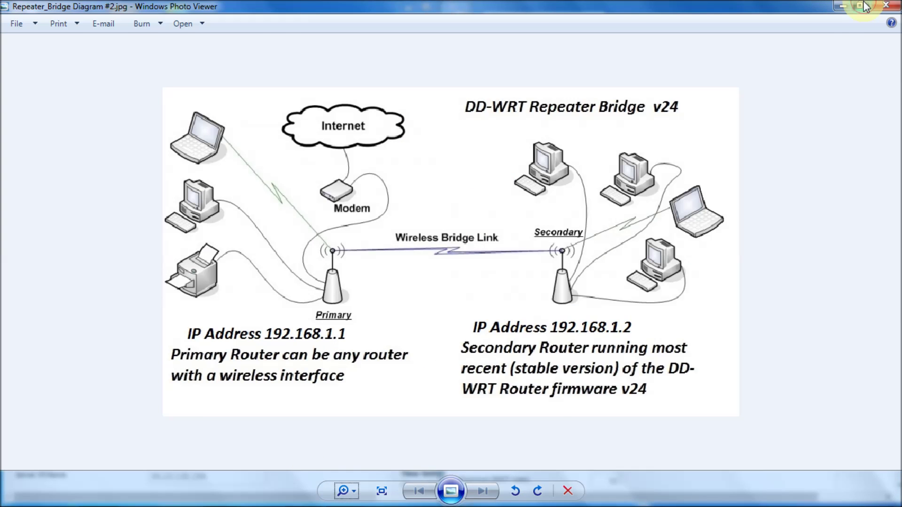
# Shrink the diagram viewer to a window, move it aside to compare, then minimize it.
pyautogui.click(860, 5)
pyautogui.moveTo(721, 53); pyautogui.dragTo(593, 58)
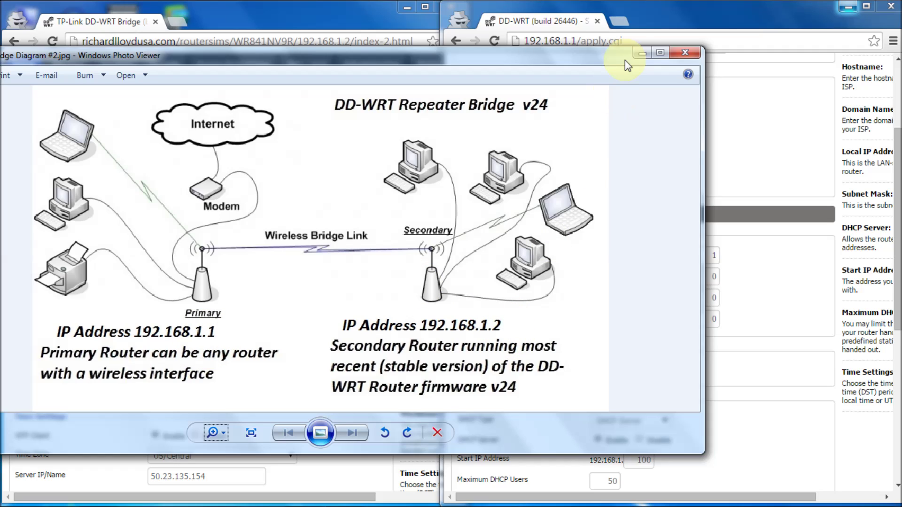
pyautogui.click(640, 53)
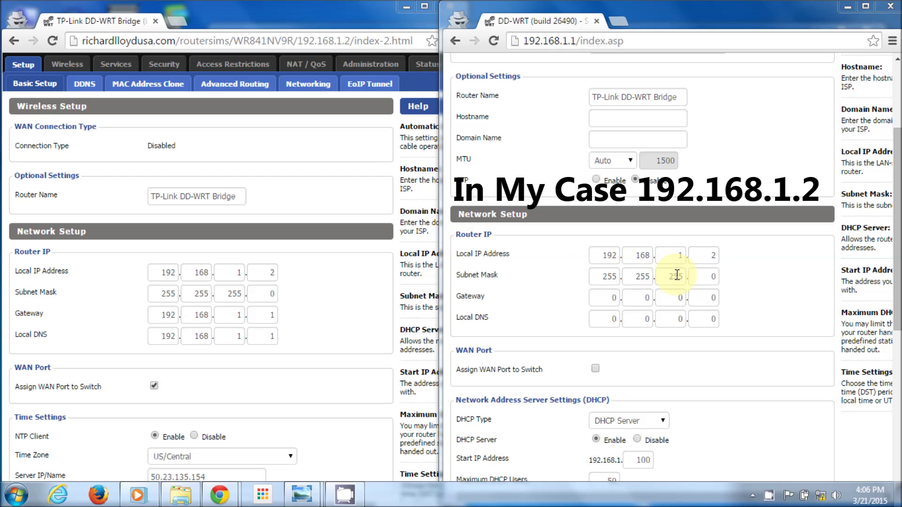
# Enter 192.168.1.1 as the router's gateway address.
pyautogui.click(604, 300)
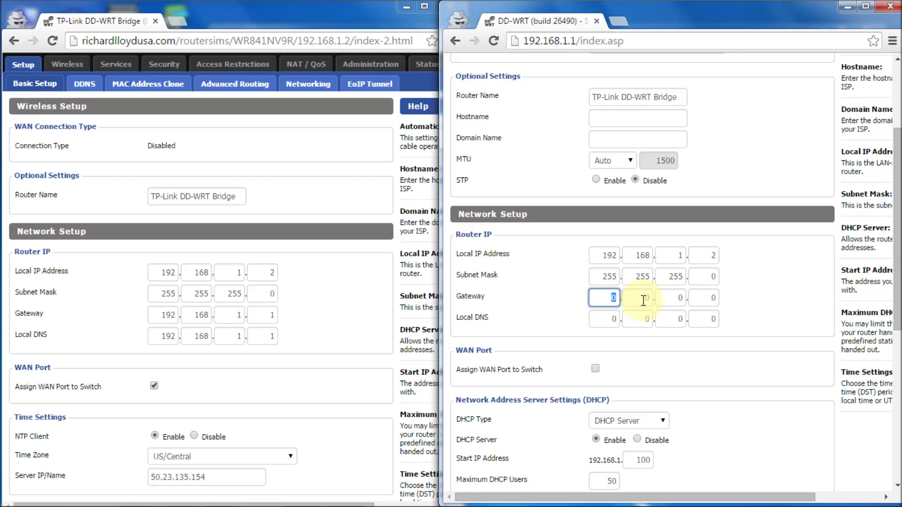
pyautogui.write('192')
pyautogui.click(643, 300)
pyautogui.press('Tab')
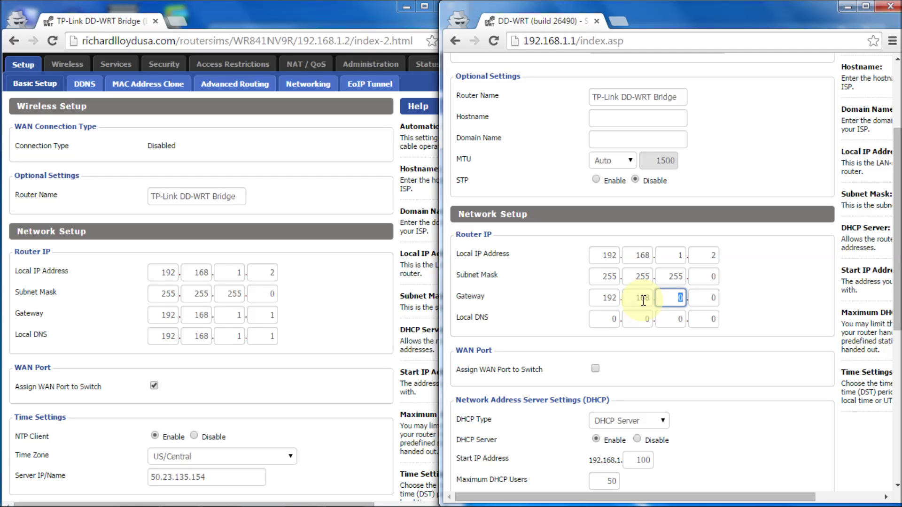
pyautogui.write('1')
pyautogui.press('Tab')
pyautogui.write('1')
pyautogui.press('Tab')
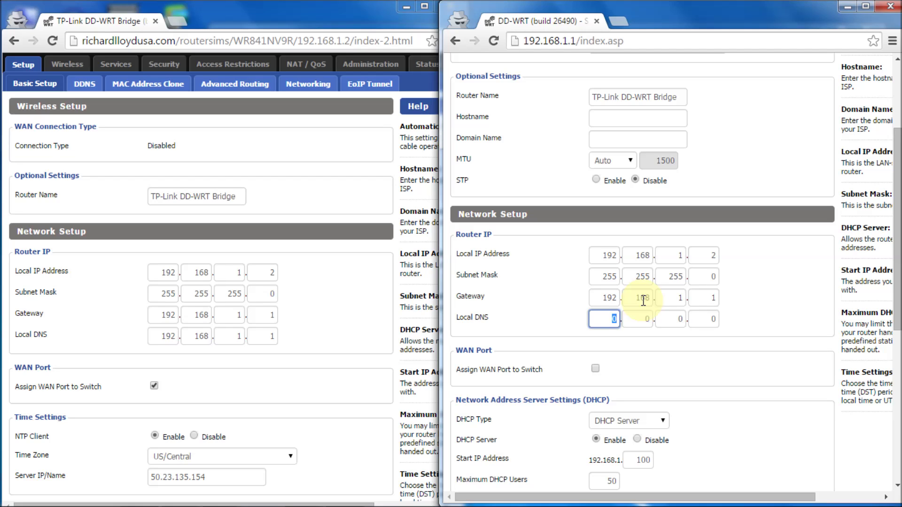
# Enter 192.168.1.1 as the router's local DNS address.
pyautogui.write('192')
pyautogui.press('Tab')
pyautogui.write('1')
pyautogui.press('Tab')
pyautogui.write('1')
pyautogui.press('Tab')
pyautogui.write('1')
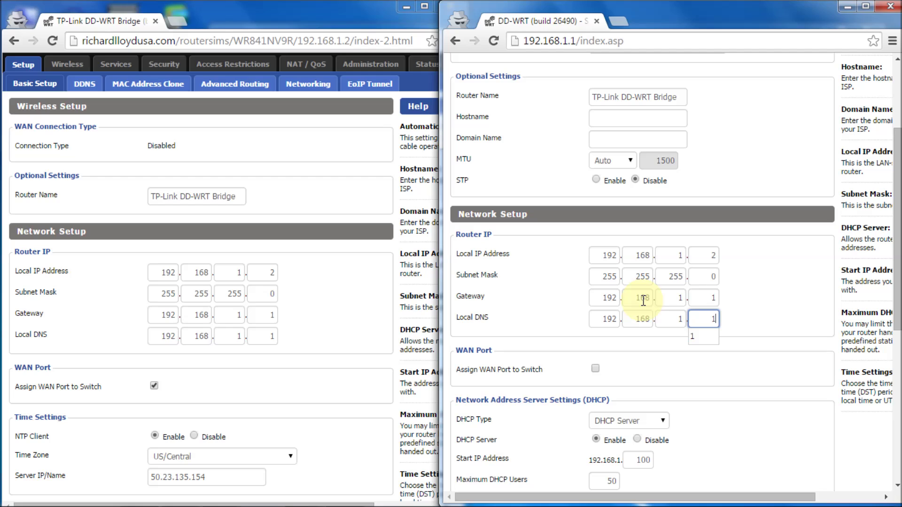
# Enable Assign WAN Port to Switch and compare against the IMG_3312 router photo.
pyautogui.click(625, 376)
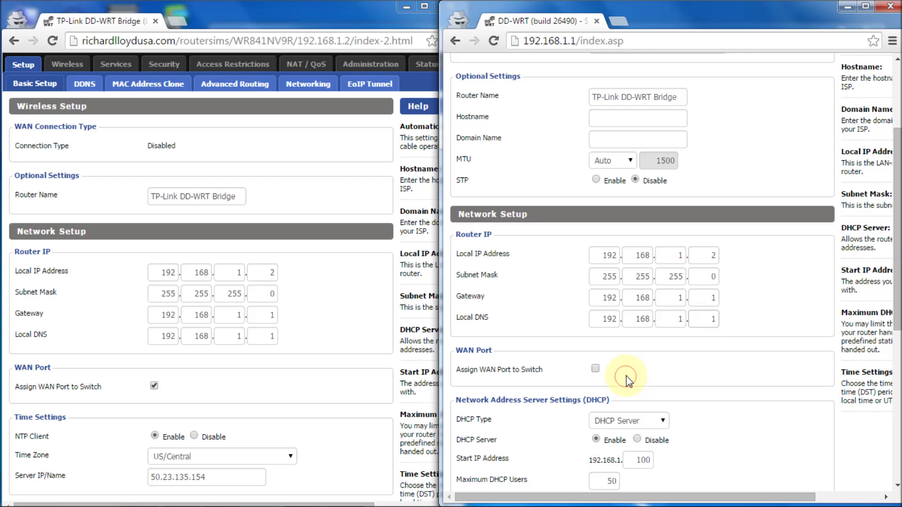
pyautogui.click(595, 370)
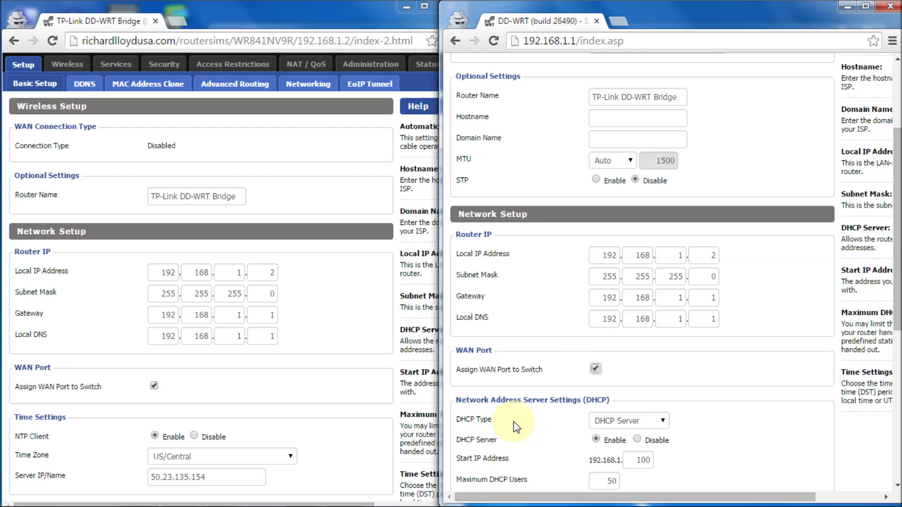
pyautogui.moveTo(347, 500)
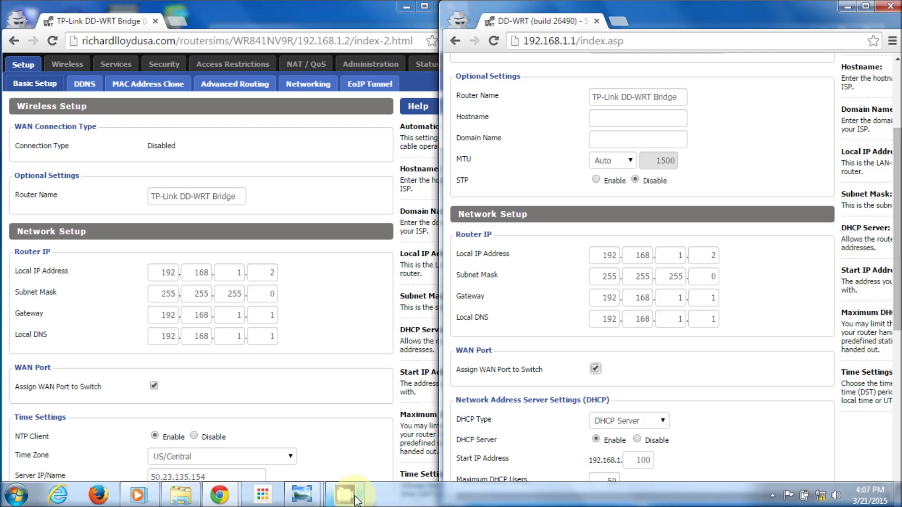
pyautogui.click(302, 493)
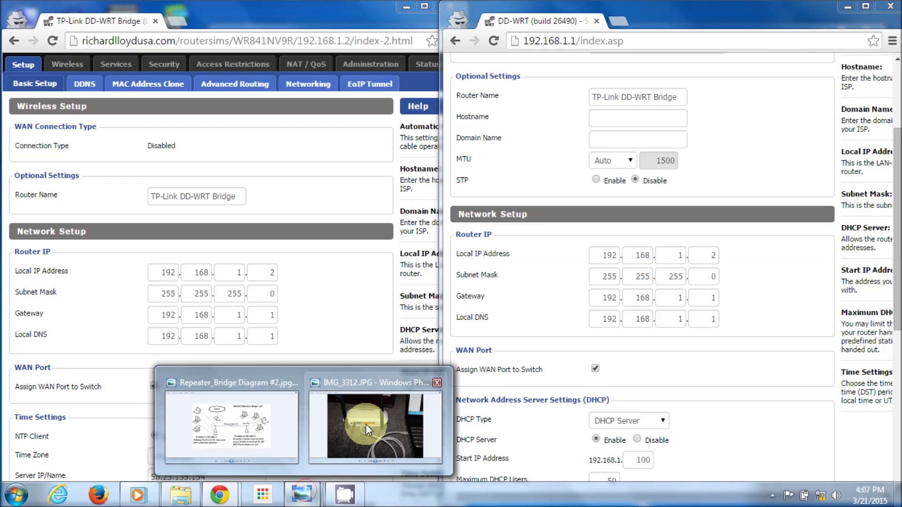
pyautogui.click(366, 424)
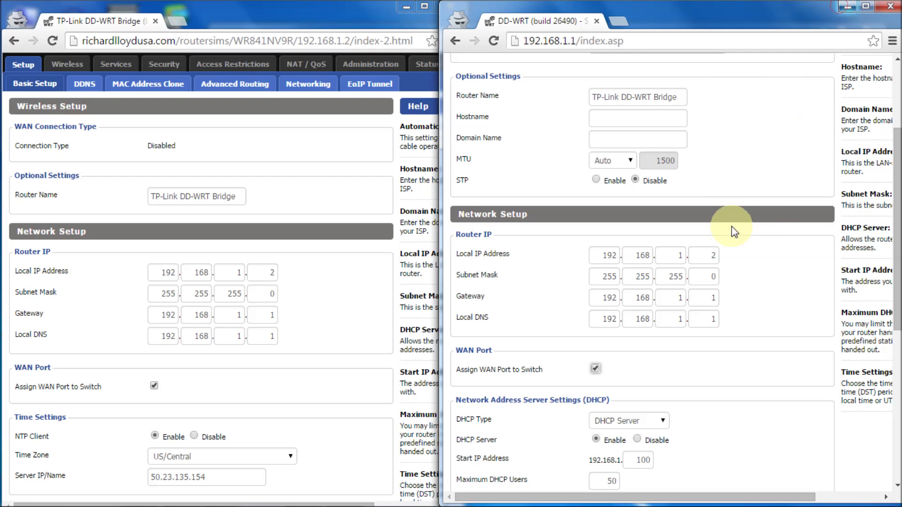
pyautogui.moveTo(897, 229); pyautogui.dragTo(898, 301)
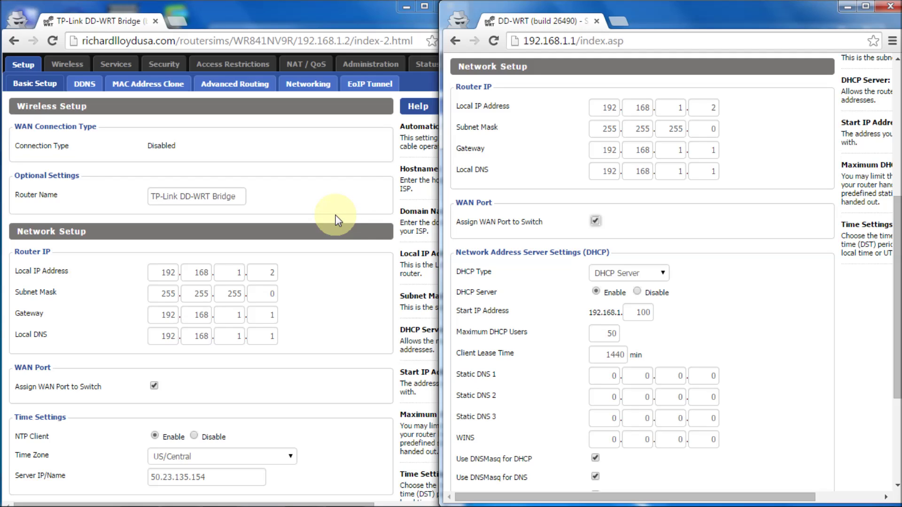
# Set the DHCP Server to Disable so its address fields grey out.
pyautogui.click(637, 291)
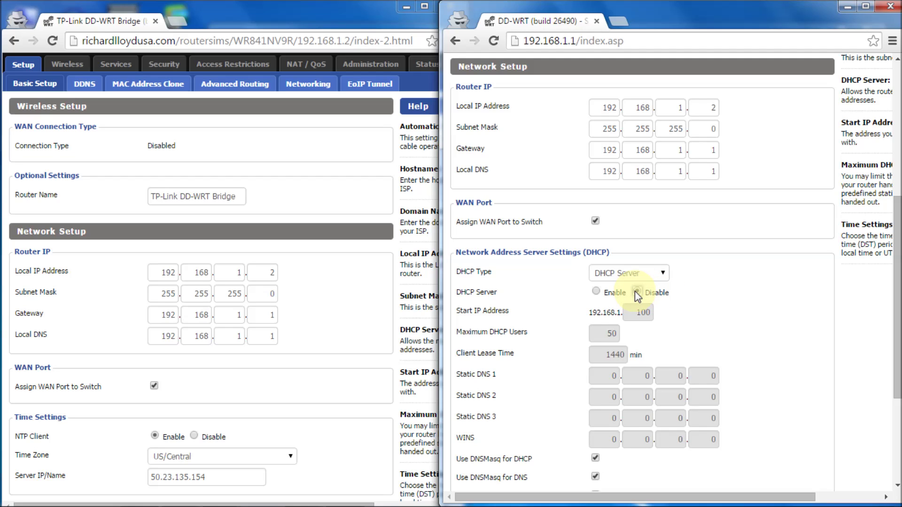
pyautogui.moveTo(897, 284); pyautogui.dragTo(898, 390)
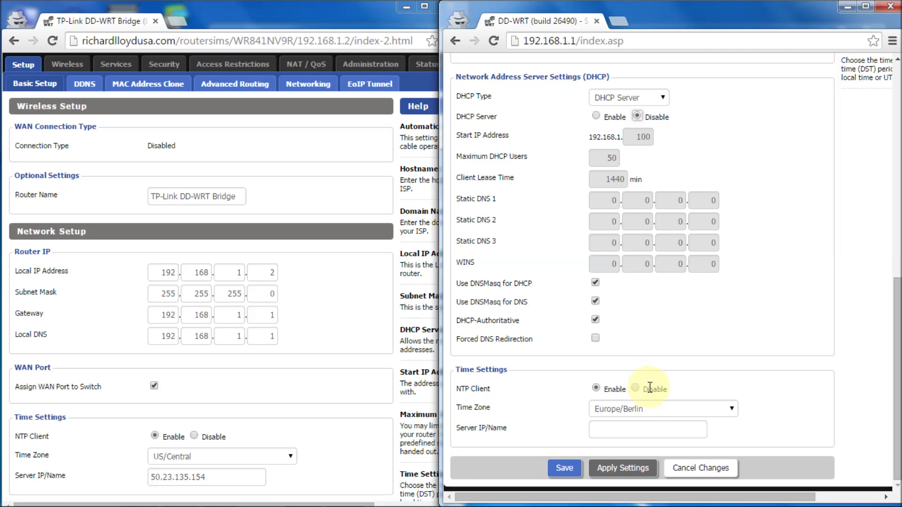
# Choose time zone US/Central and NTP server 50.23.135.154.
pyautogui.click(655, 412)
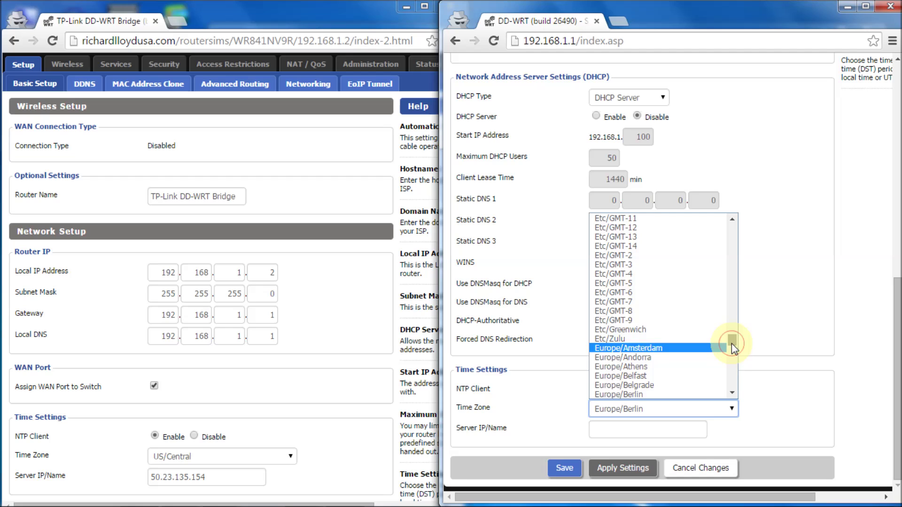
pyautogui.moveTo(731, 343); pyautogui.dragTo(734, 405)
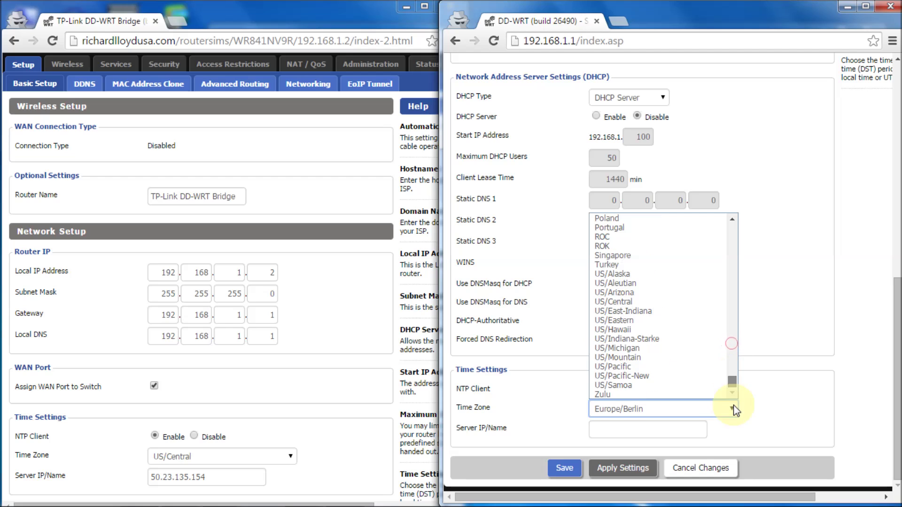
pyautogui.click(639, 302)
pyautogui.click(637, 424)
pyautogui.click(633, 447)
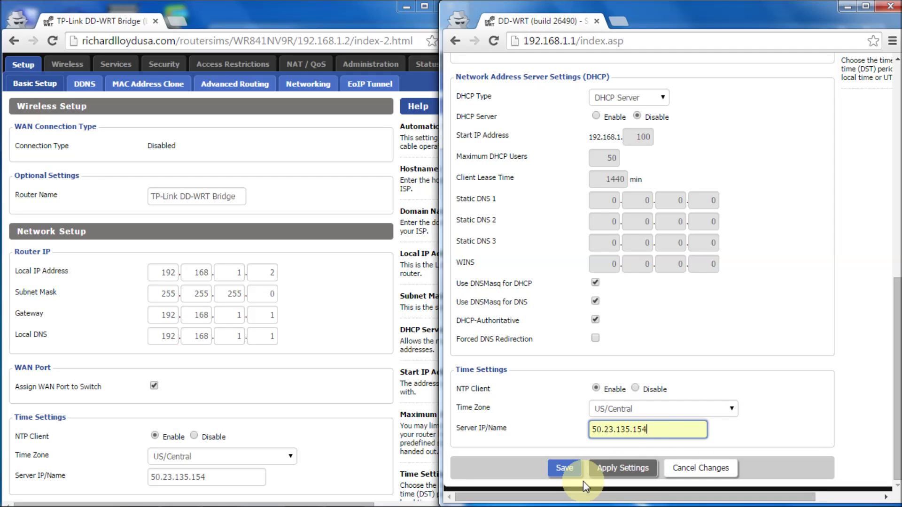
# Save the time settings, retrying after the error page, then apply them.
pyautogui.click(565, 468)
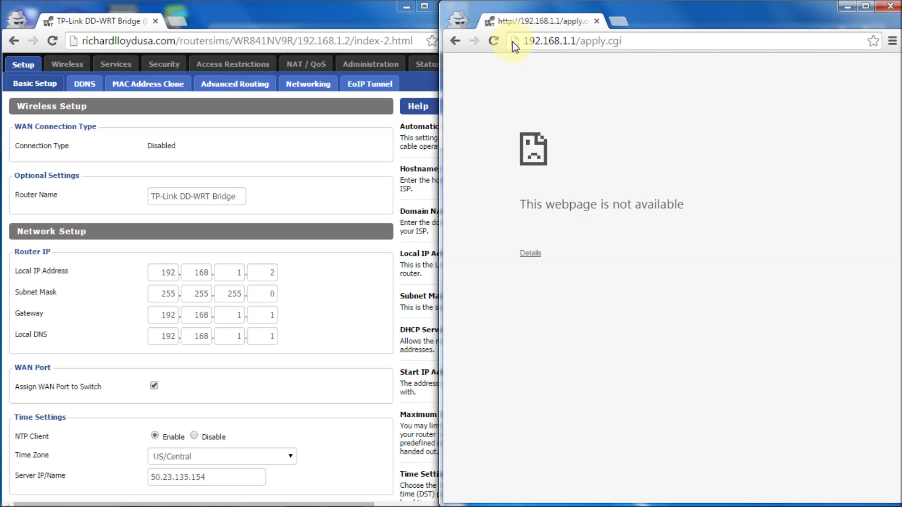
pyautogui.click(454, 40)
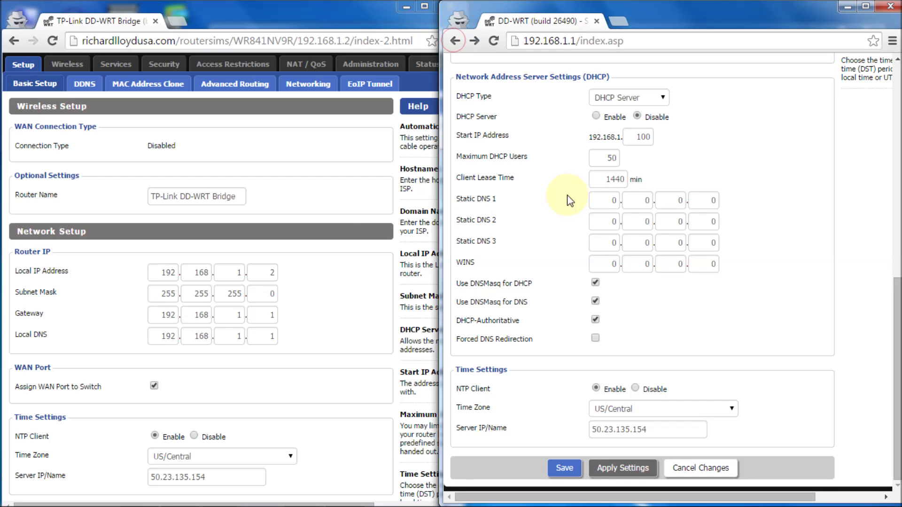
pyautogui.click(573, 471)
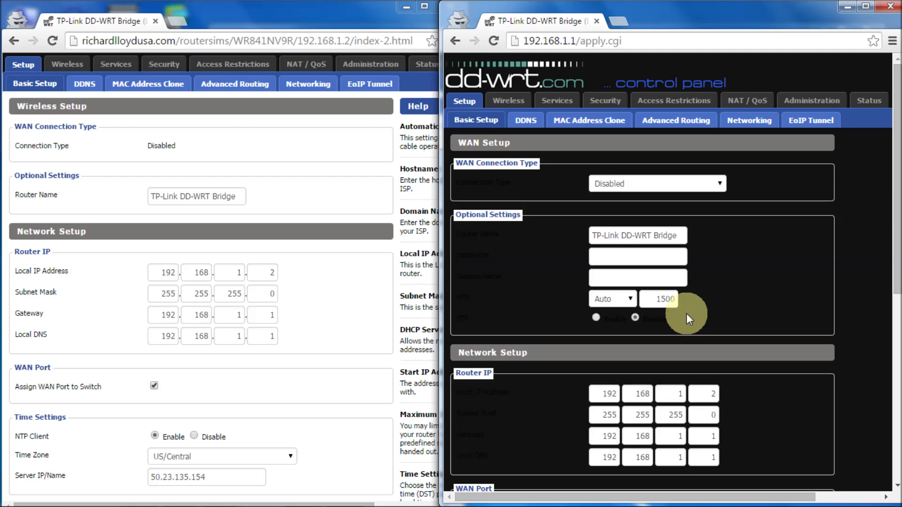
pyautogui.moveTo(897, 104); pyautogui.dragTo(895, 320)
pyautogui.click(624, 468)
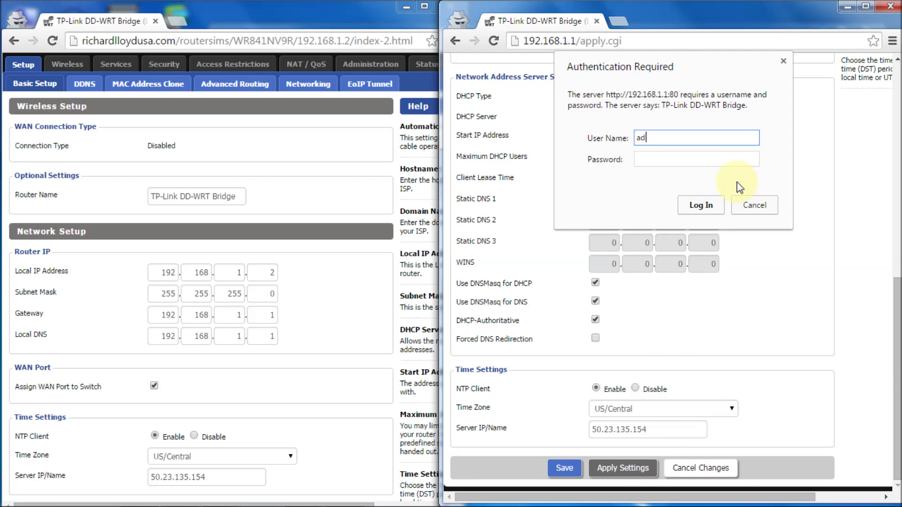
# Log back in with the admin password, then save and apply the settings again.
pyautogui.press('Tab')
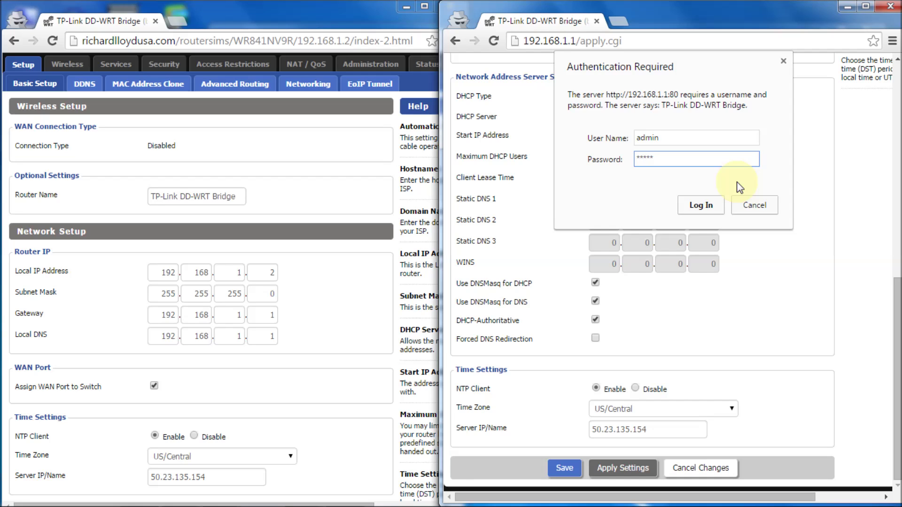
pyautogui.write('admin')
pyautogui.click(709, 205)
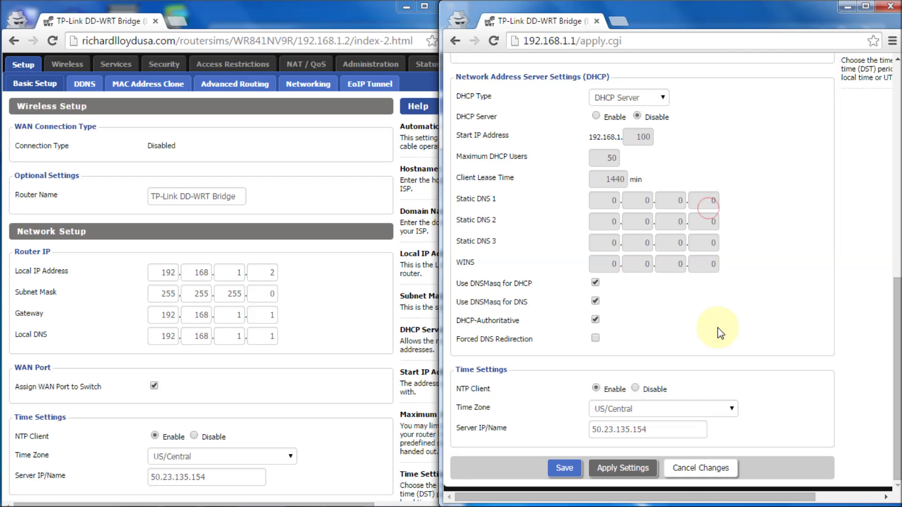
pyautogui.click(568, 468)
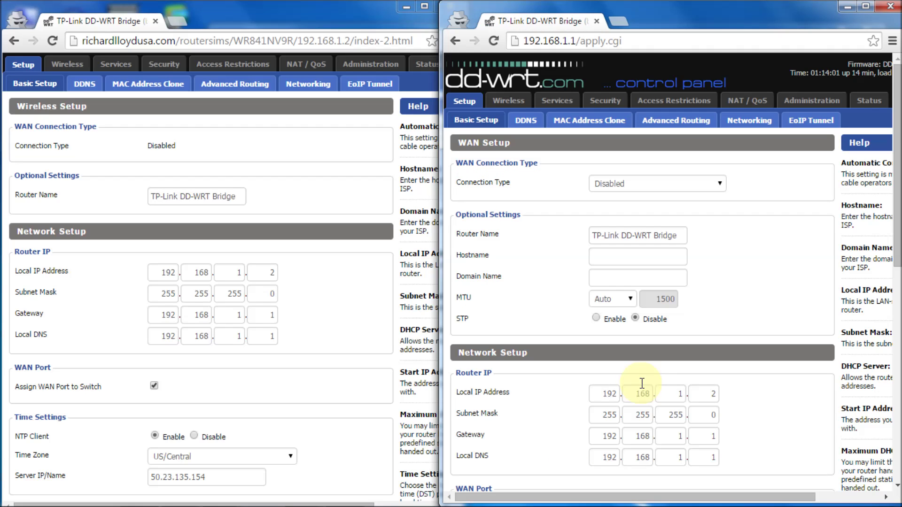
pyautogui.moveTo(893, 119); pyautogui.dragTo(894, 347)
pyautogui.click(627, 468)
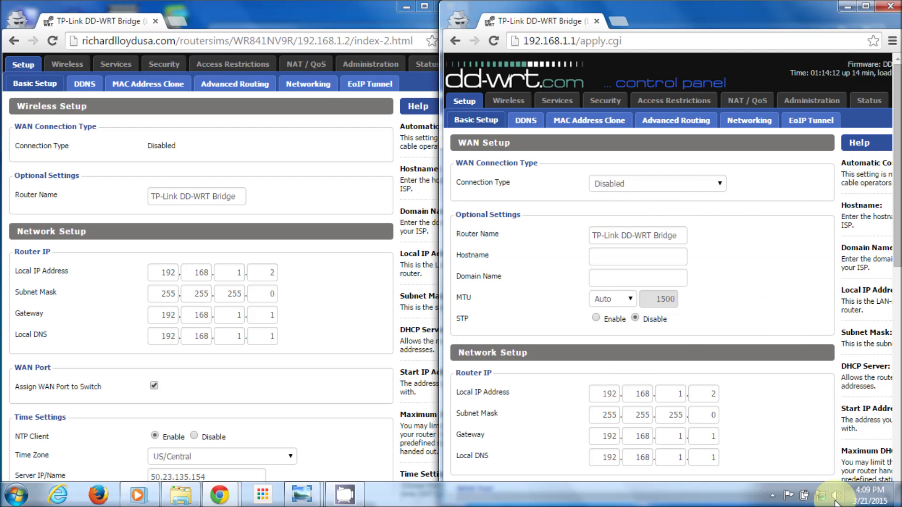
pyautogui.moveTo(821, 499)
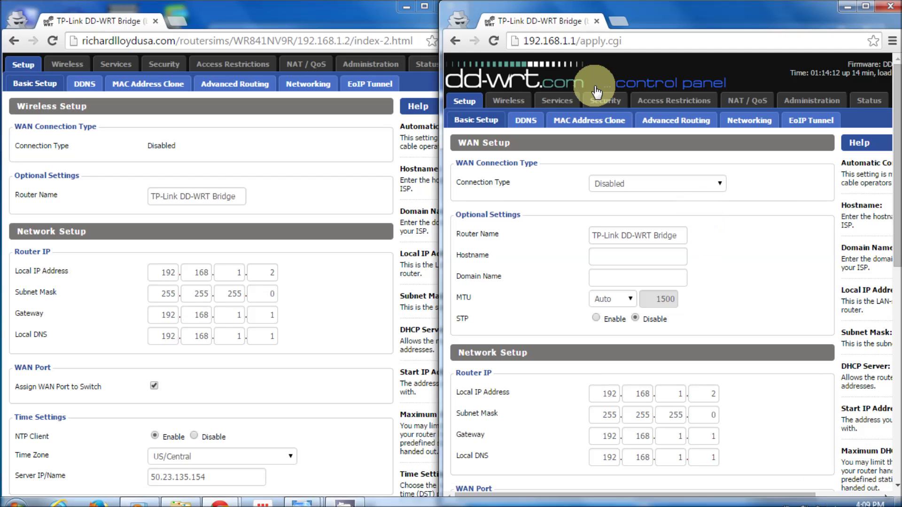
pyautogui.moveTo(570, 41); pyautogui.dragTo(669, 49)
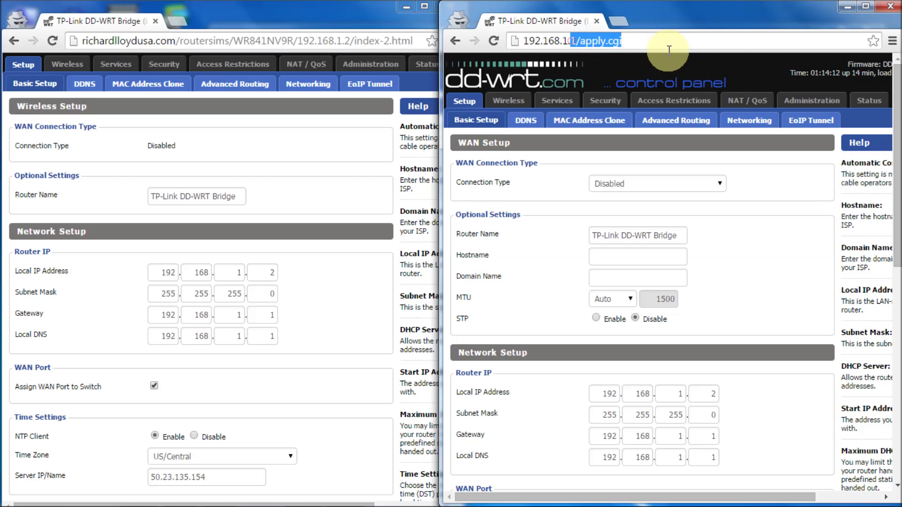
# Load the router at 192.168.1.2 and go to its Wireless Basic Settings page.
pyautogui.write('2.168.1.2')
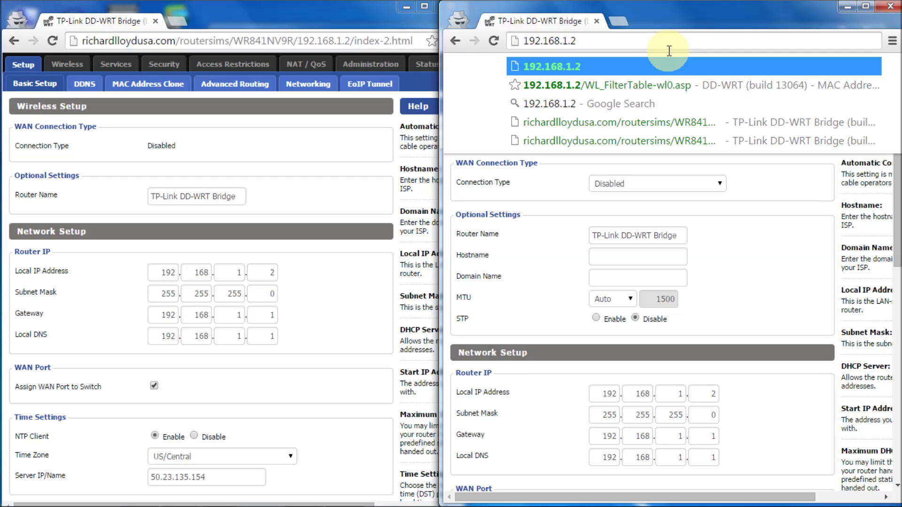
pyautogui.write('/')
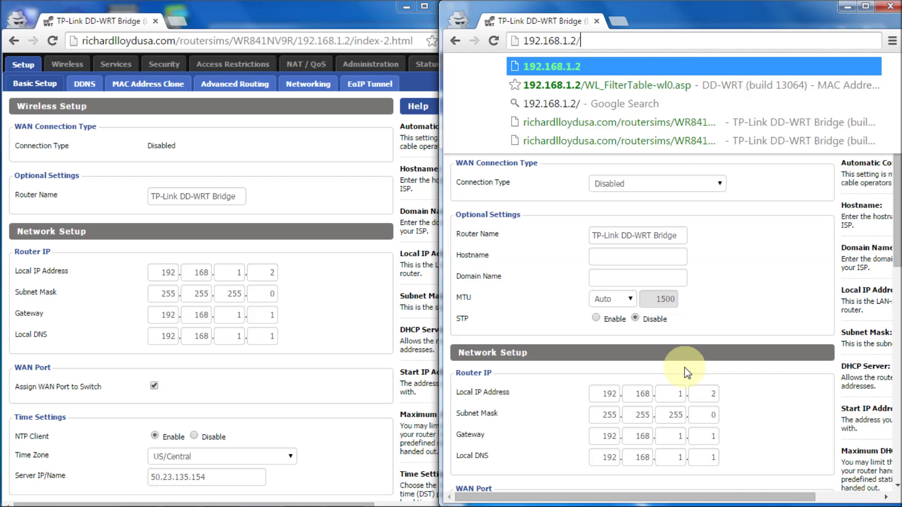
pyautogui.moveTo(743, 505)
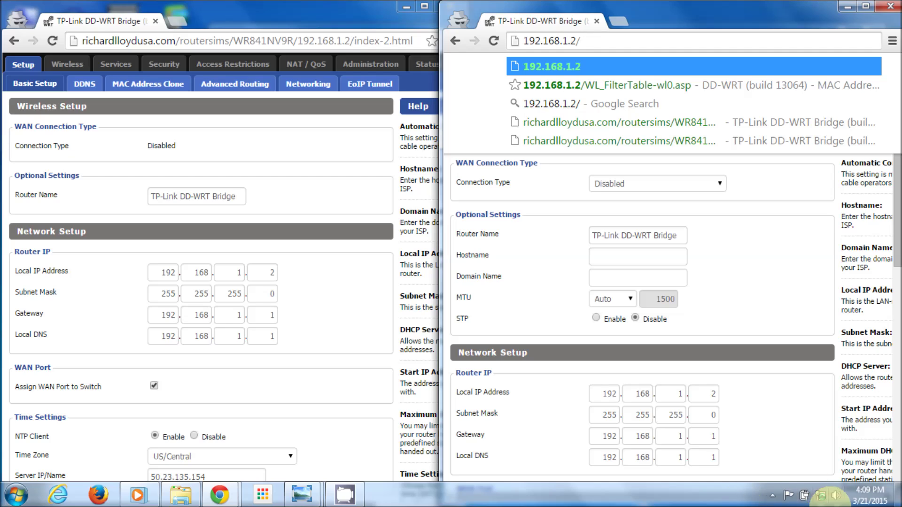
pyautogui.moveTo(823, 501)
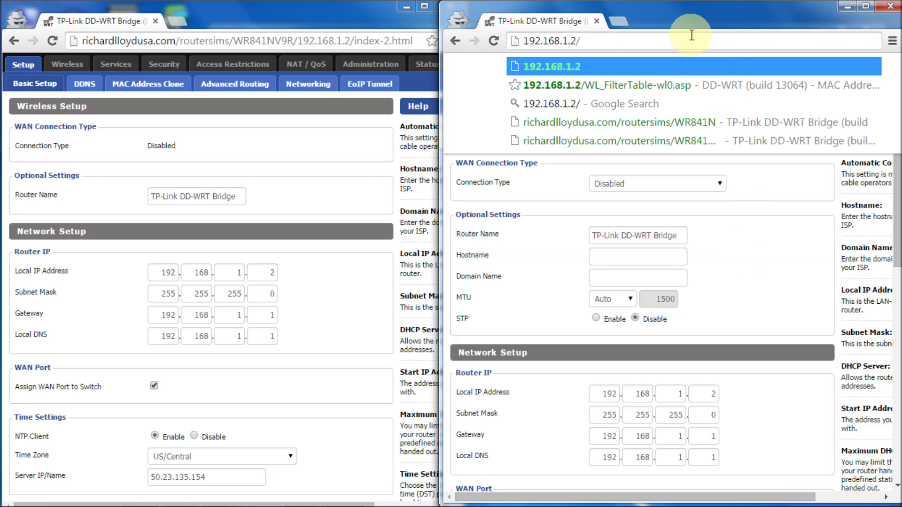
pyautogui.press('Return')
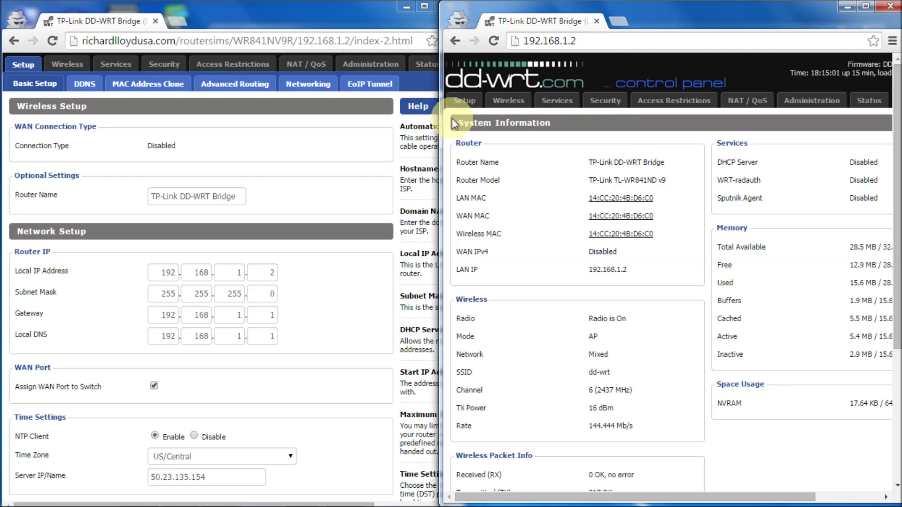
pyautogui.click(463, 101)
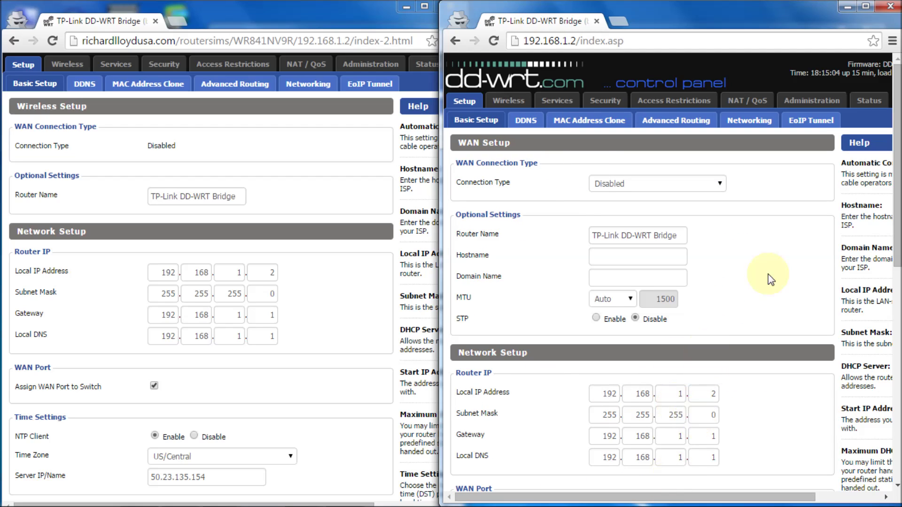
pyautogui.moveTo(898, 182); pyautogui.dragTo(895, 108)
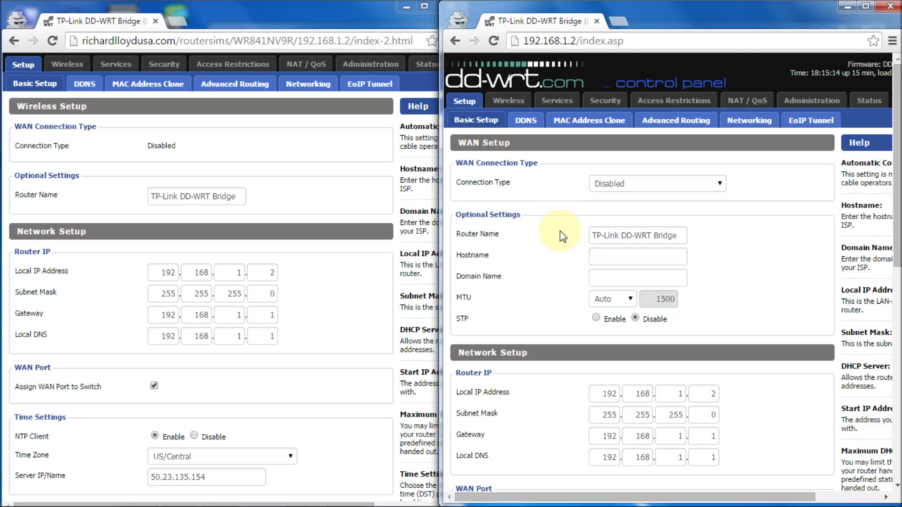
pyautogui.click(504, 100)
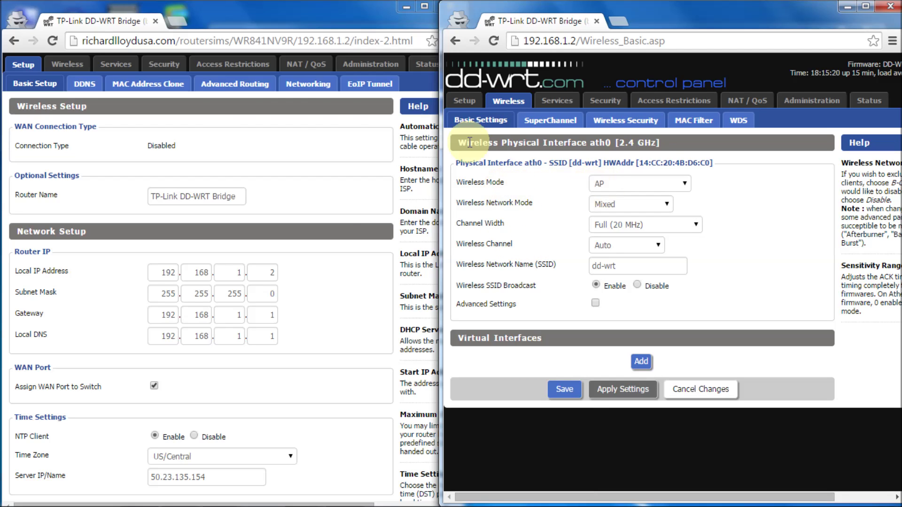
# Set Wireless Mode to Client Bridge (Routed), checked against the reference simulator, and apply.
pyautogui.click(67, 62)
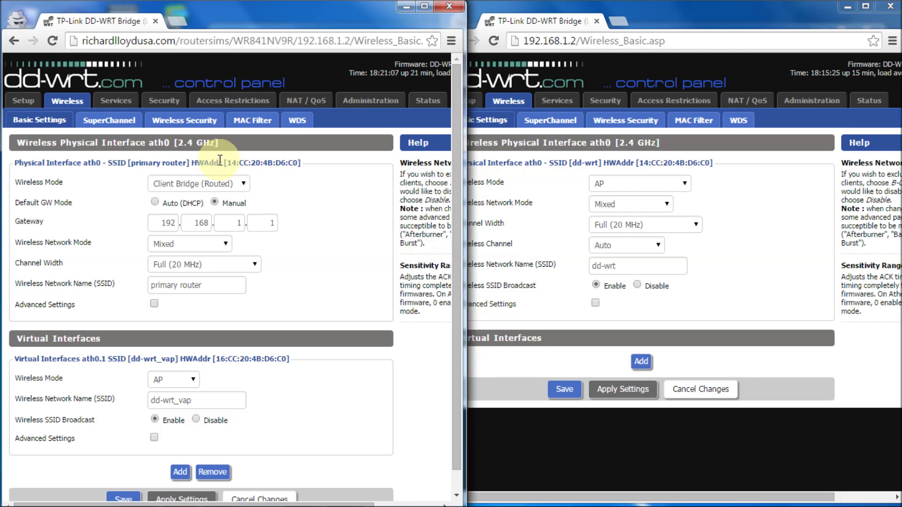
pyautogui.click(684, 184)
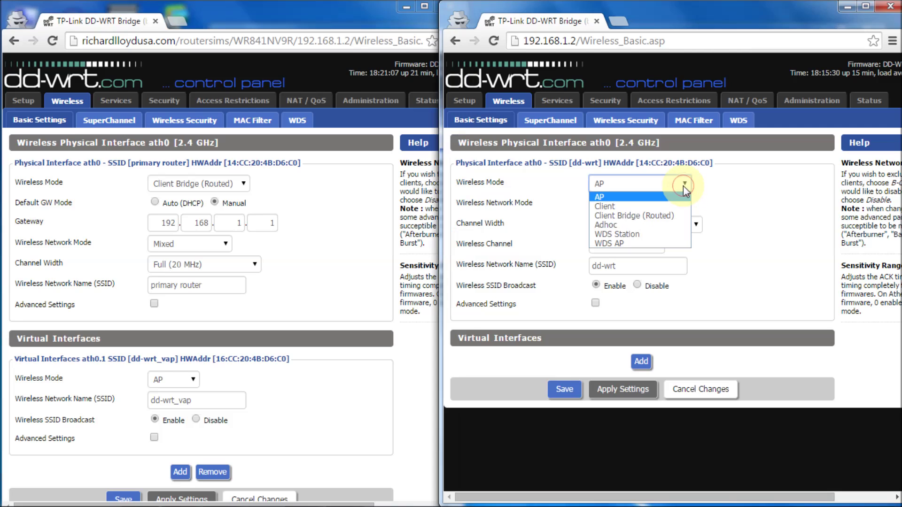
pyautogui.click(667, 215)
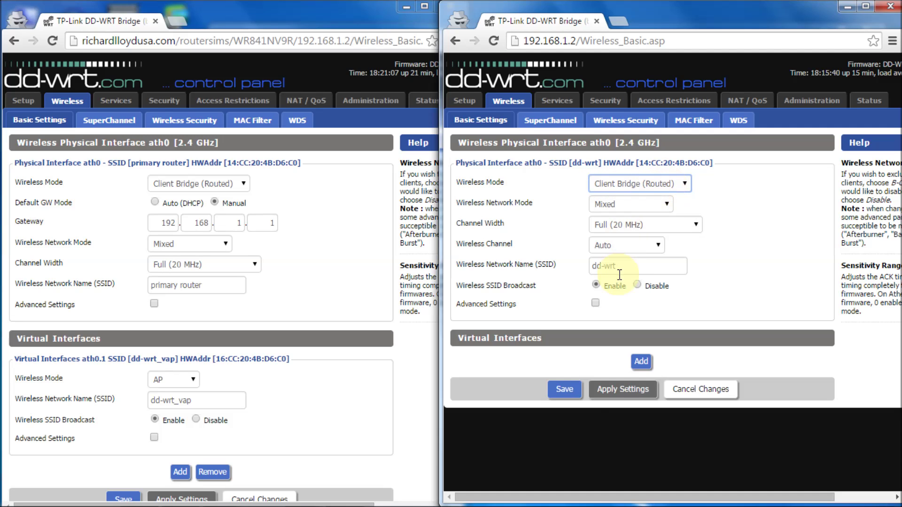
pyautogui.click(603, 391)
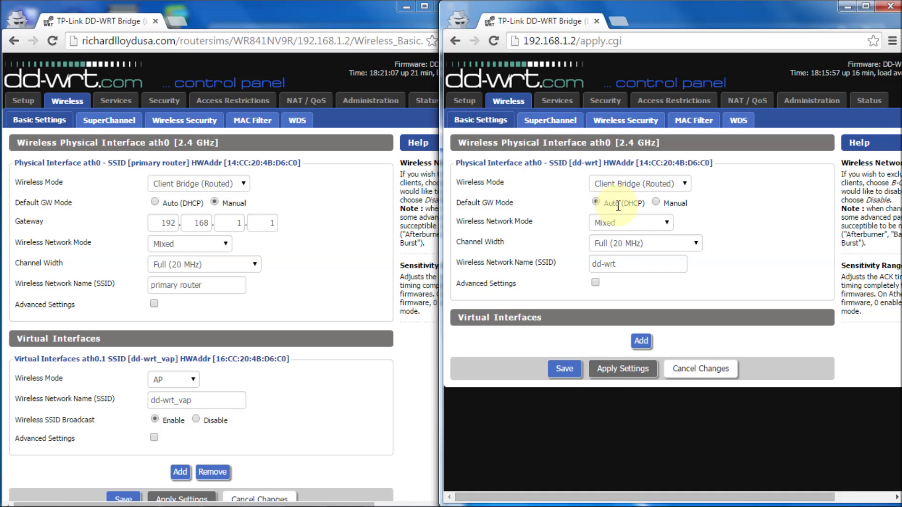
pyautogui.click(656, 203)
pyautogui.doubleClick(596, 225)
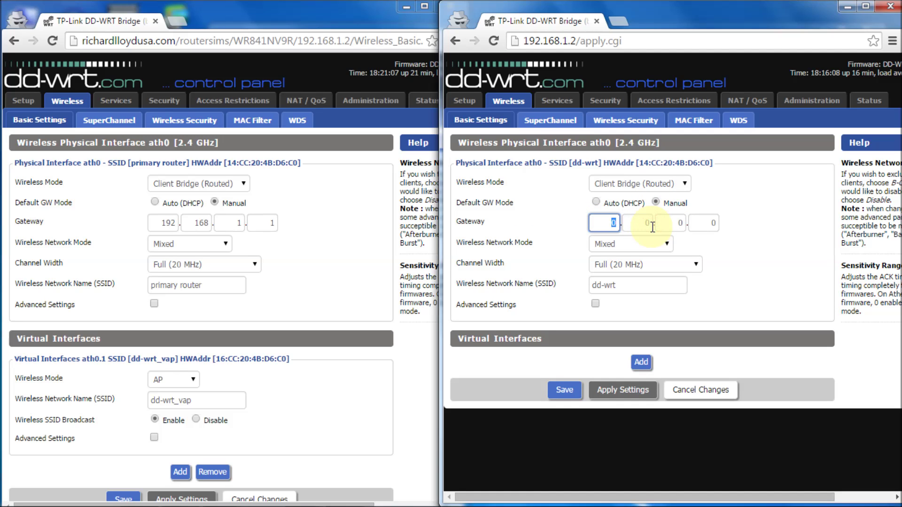
pyautogui.write('192')
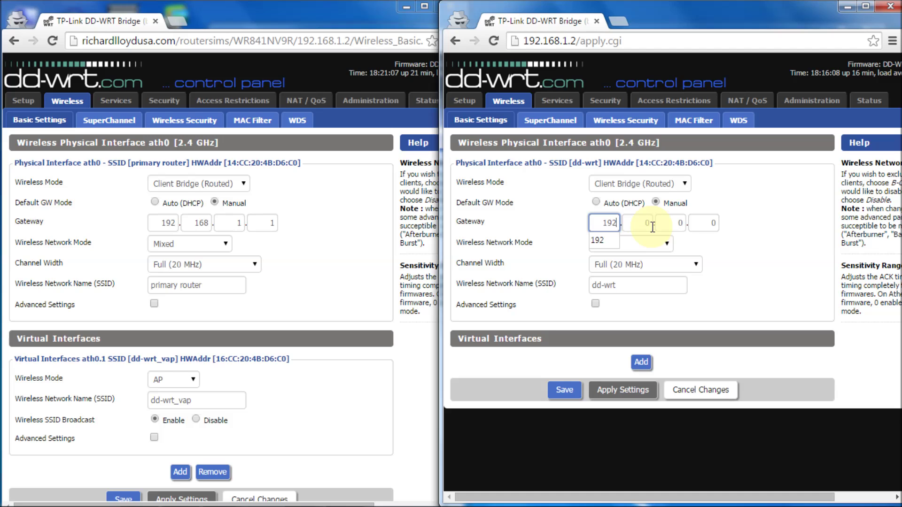
pyautogui.doubleClick(653, 227)
pyautogui.write('16')
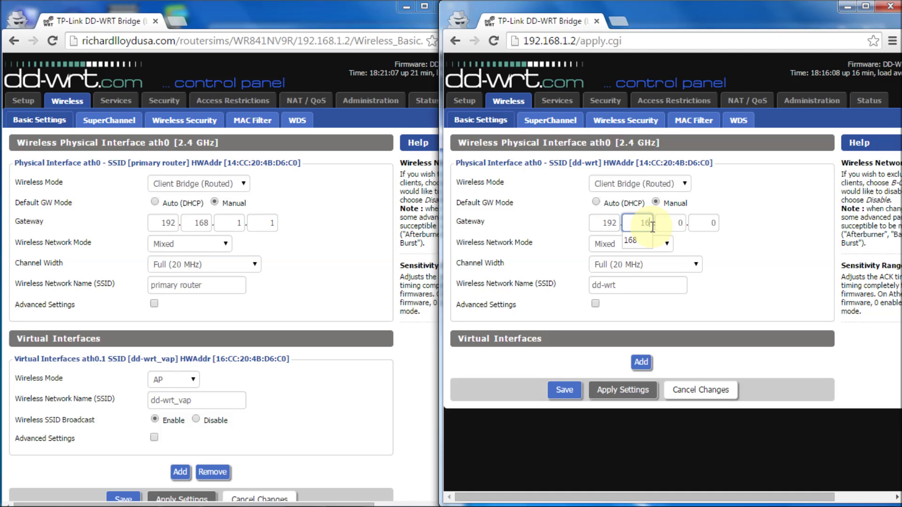
pyautogui.write('8')
pyautogui.press('Tab')
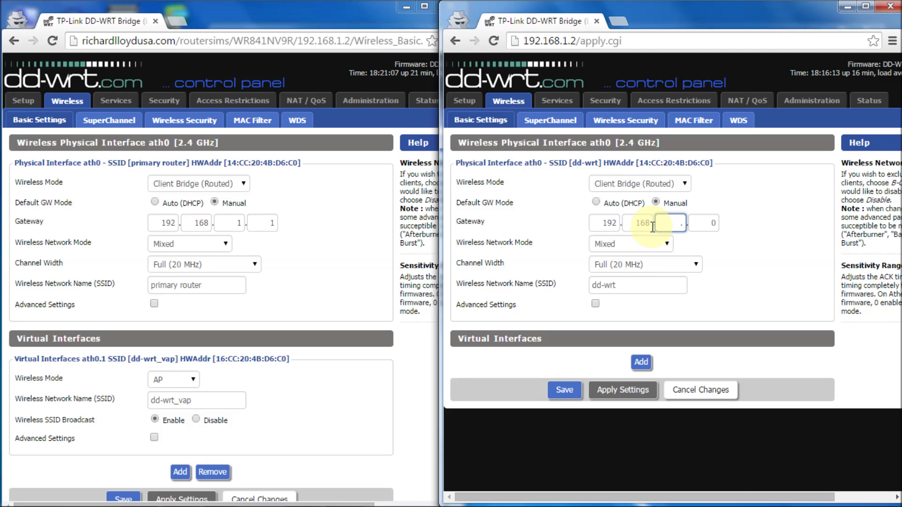
pyautogui.write('1')
pyautogui.press('Tab')
pyautogui.write('1')
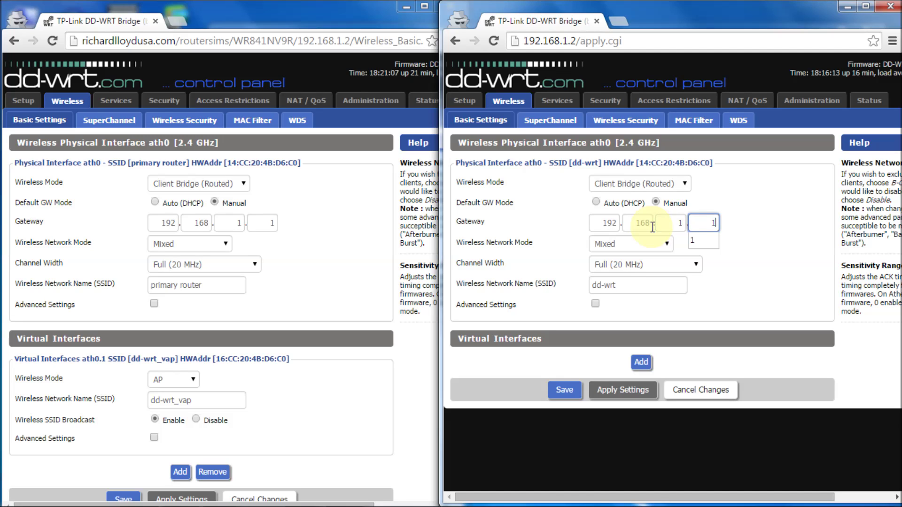
pyautogui.press('Tab')
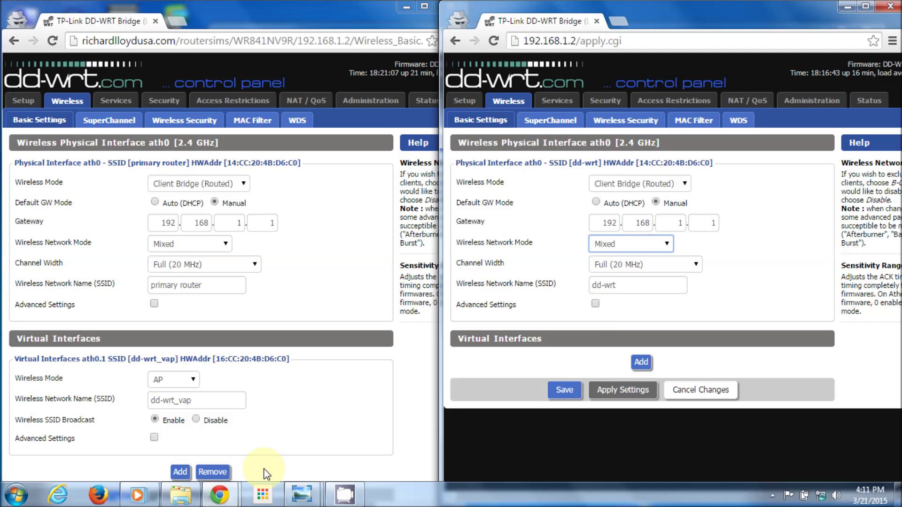
pyautogui.moveTo(302, 494)
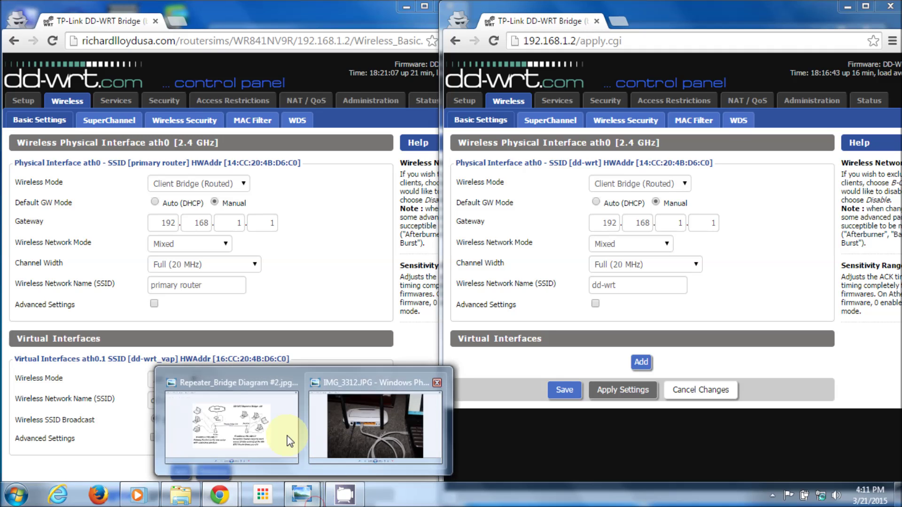
pyautogui.click(237, 416)
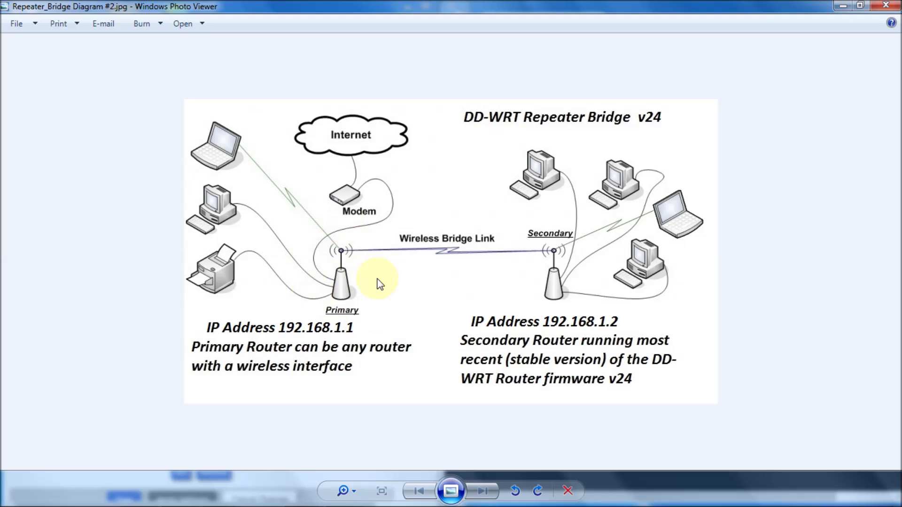
pyautogui.click(841, 7)
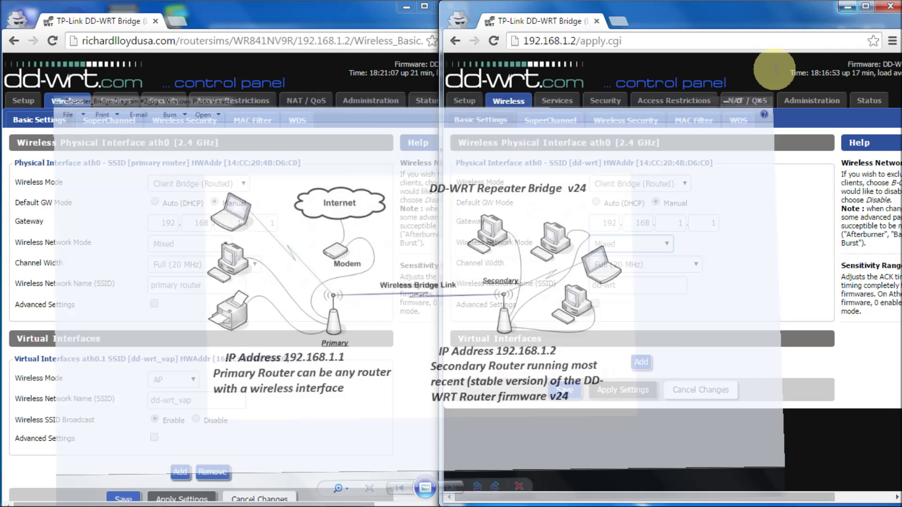
# Replace the SSID dd-wrt with 'primary router'.
pyautogui.click(629, 287)
pyautogui.hotkey('ctrl', 'a')
pyautogui.write('primary')
pyautogui.click(626, 303)
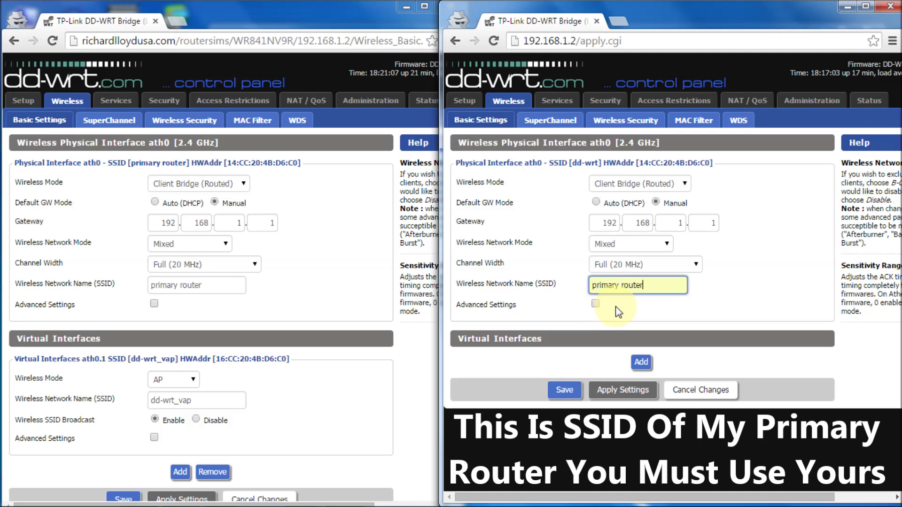
pyautogui.click(595, 303)
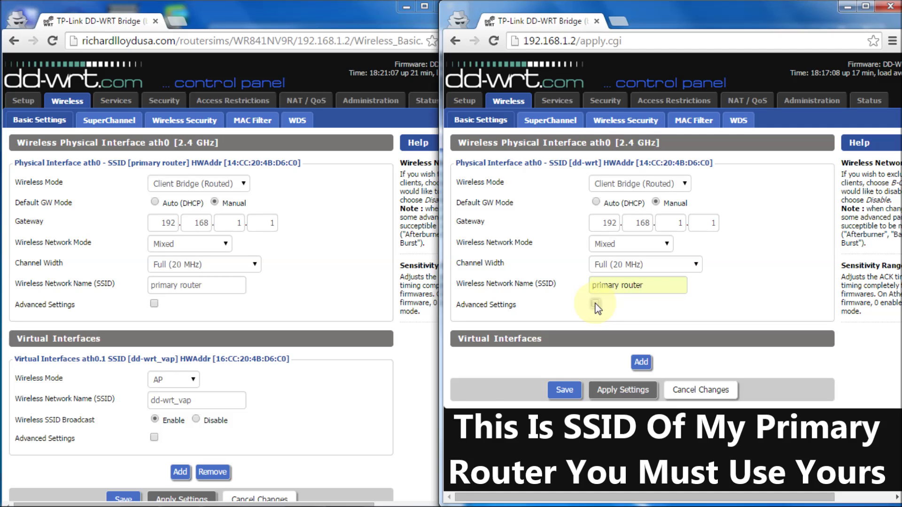
# Turn on Advanced Settings and set Regulatory Domain to UNITED_STATES.
pyautogui.click(596, 305)
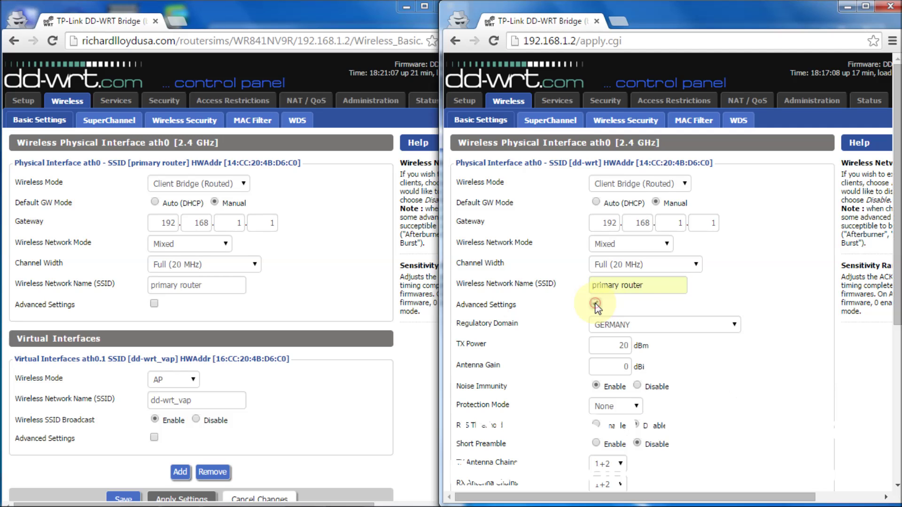
pyautogui.click(734, 325)
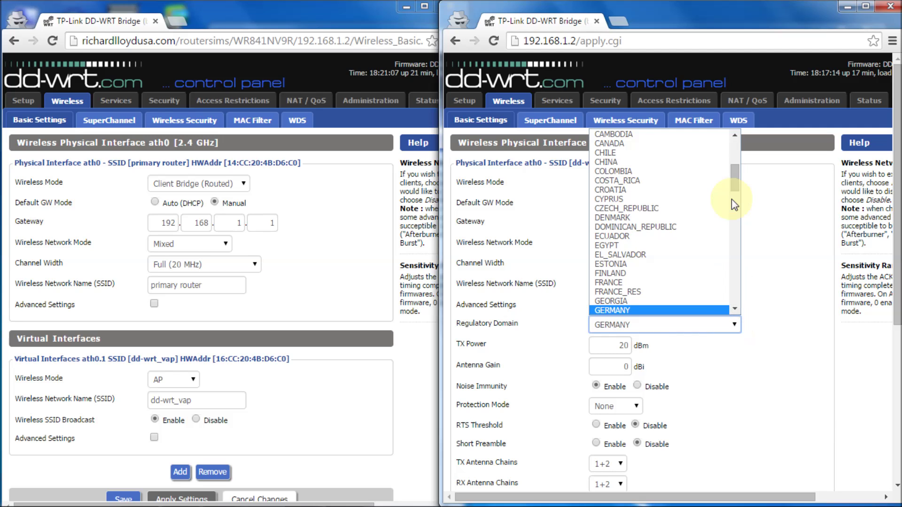
pyautogui.moveTo(734, 181); pyautogui.dragTo(739, 297)
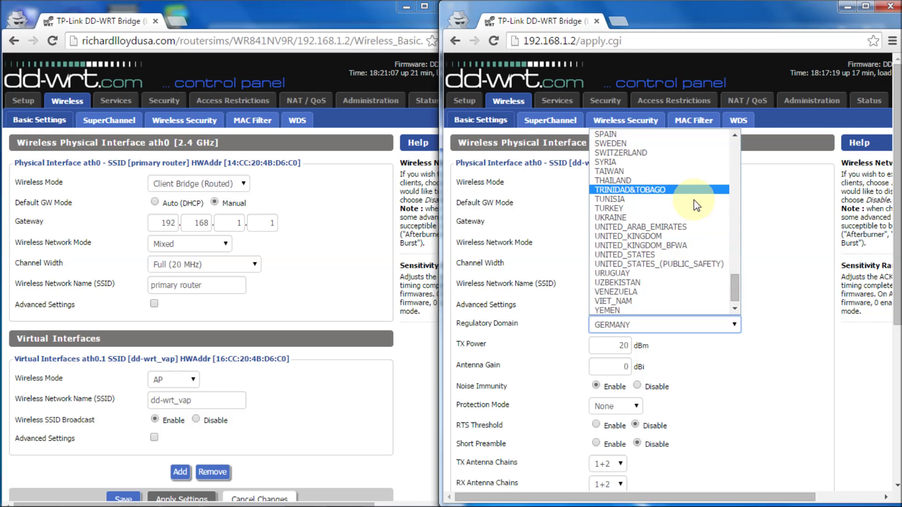
pyautogui.click(697, 254)
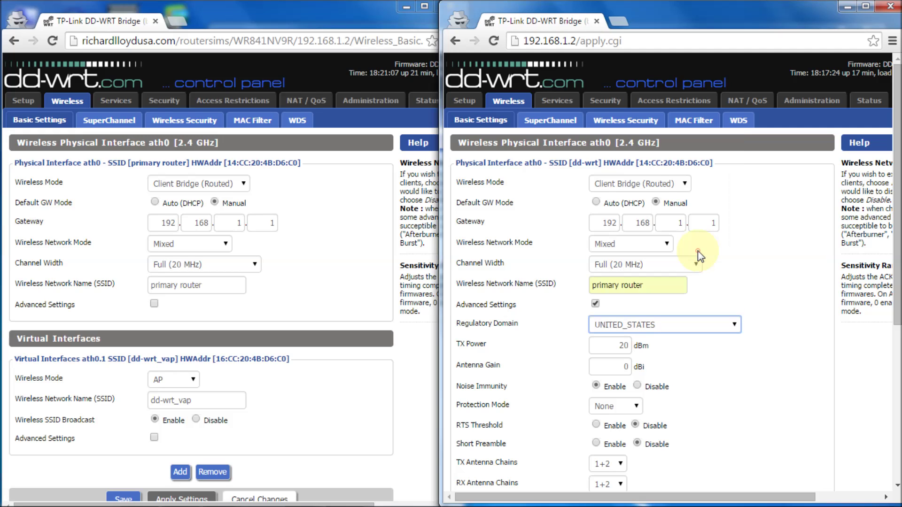
pyautogui.moveTo(896, 282); pyautogui.dragTo(896, 470)
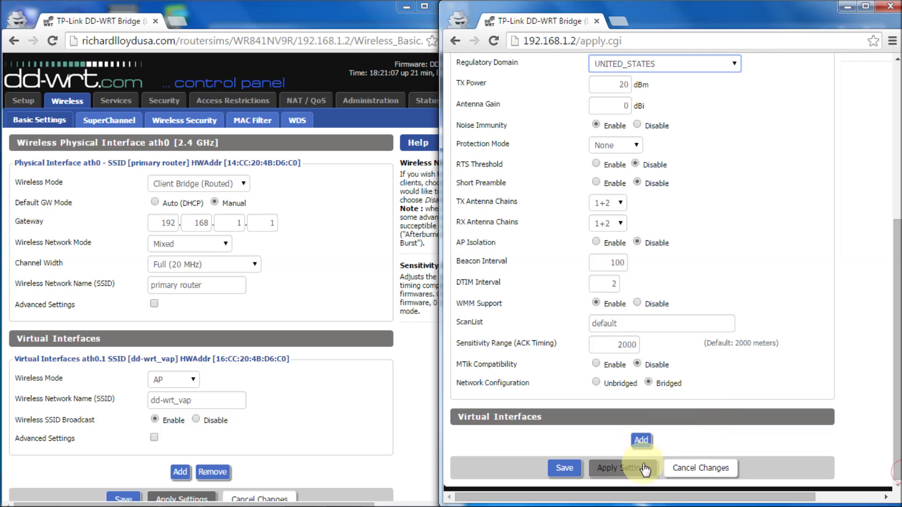
# Apply the wireless settings, hide Advanced Settings, and keep Channel Width at Full (20 MHz).
pyautogui.click(623, 473)
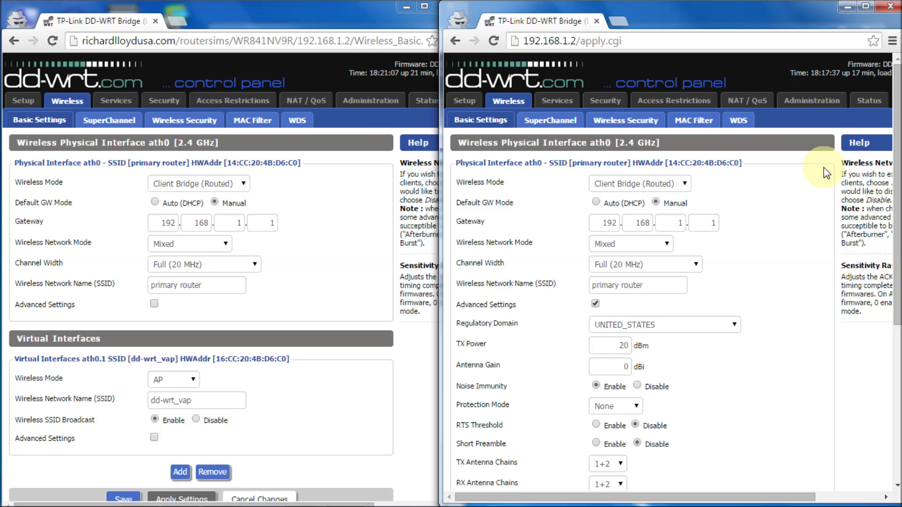
pyautogui.click(595, 304)
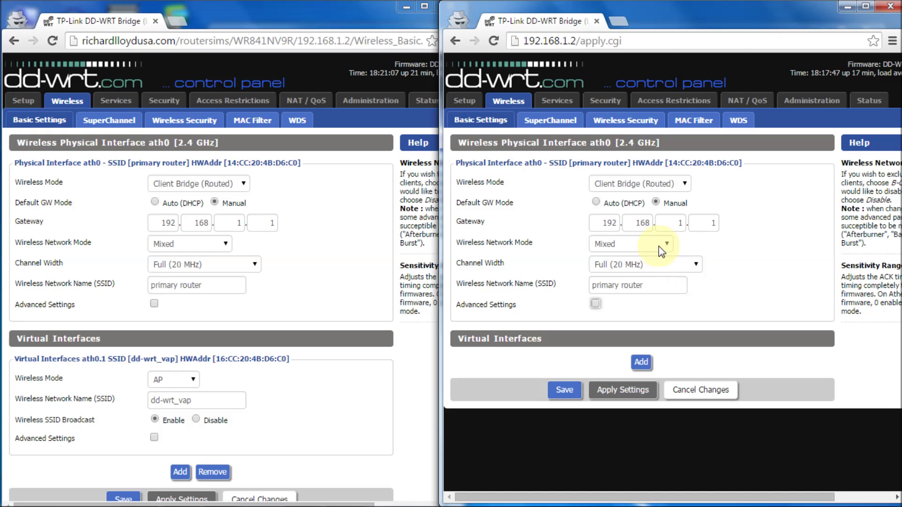
pyautogui.click(696, 266)
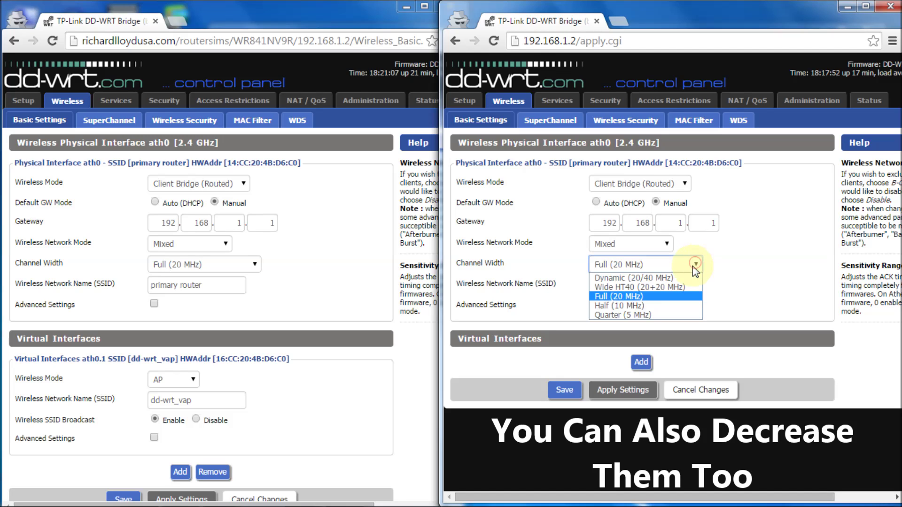
pyautogui.click(752, 281)
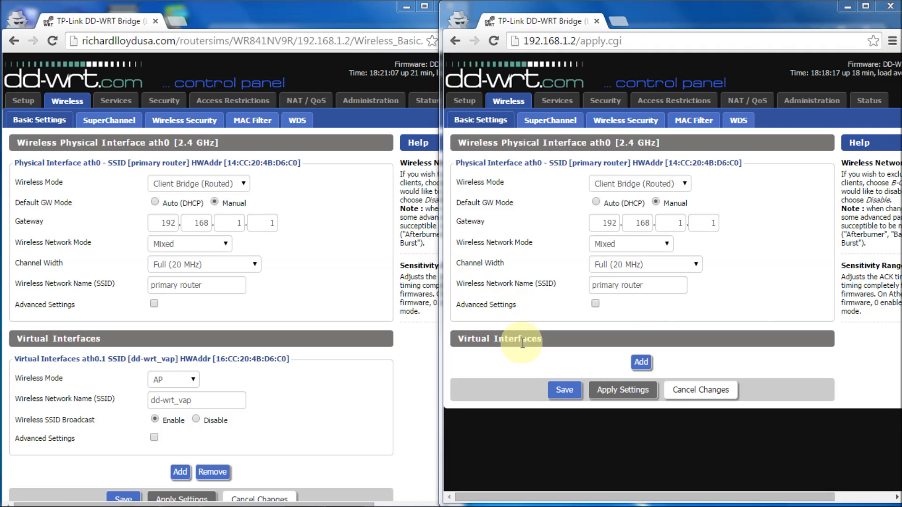
pyautogui.click(640, 364)
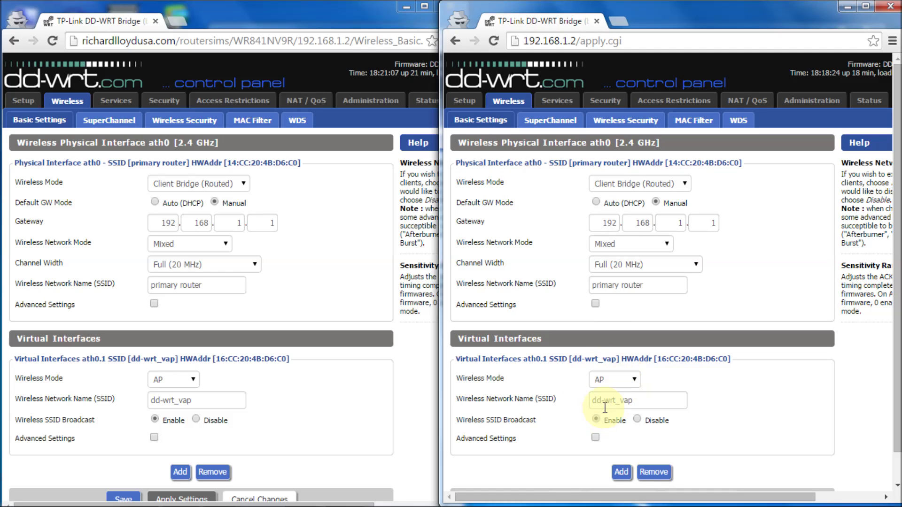
# Name the new virtual interface's SSID dd-wrt_vap.
pyautogui.tripleClick(643, 400)
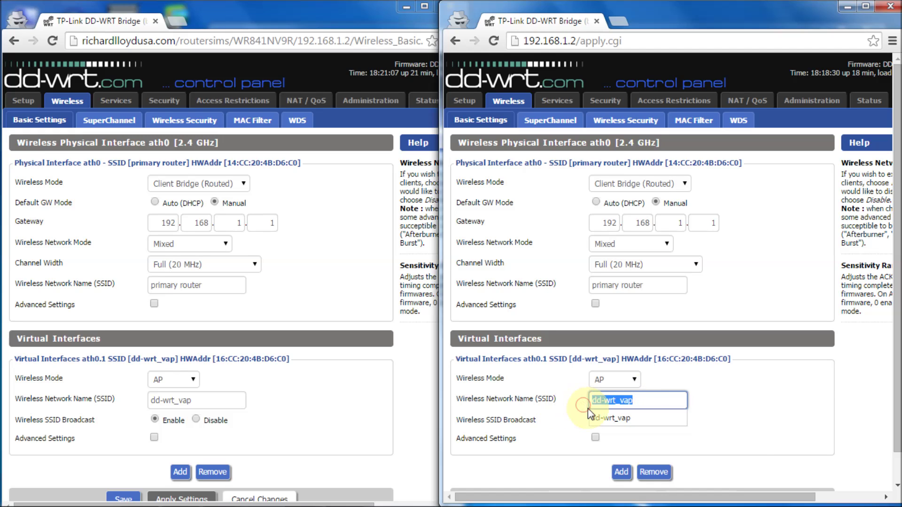
pyautogui.press('BackSpace')
pyautogui.press('BackSpace')
pyautogui.press('BackSpace')
pyautogui.press('BackSpace')
pyautogui.press('BackSpace')
pyautogui.press('BackSpace')
pyautogui.press('BackSpace')
pyautogui.press('BackSpace')
pyautogui.press('BackSpace')
pyautogui.press('BackSpace')
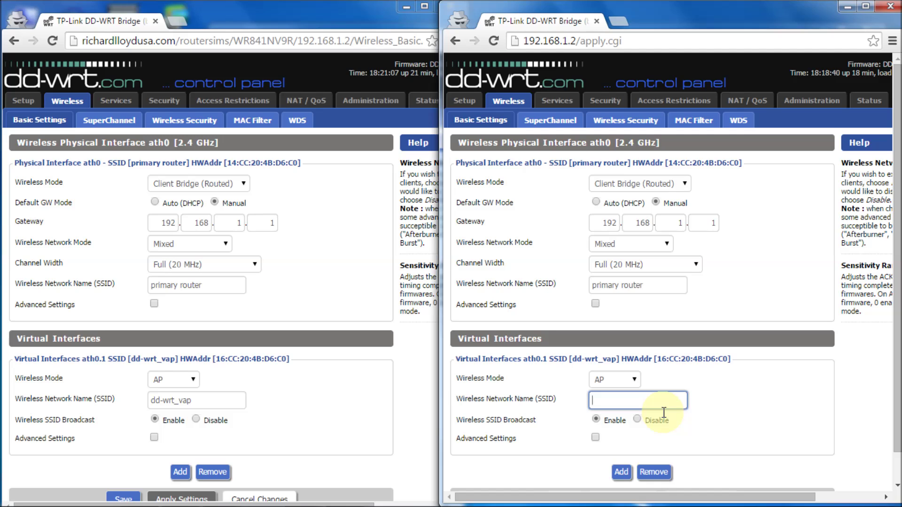
pyautogui.click(619, 400)
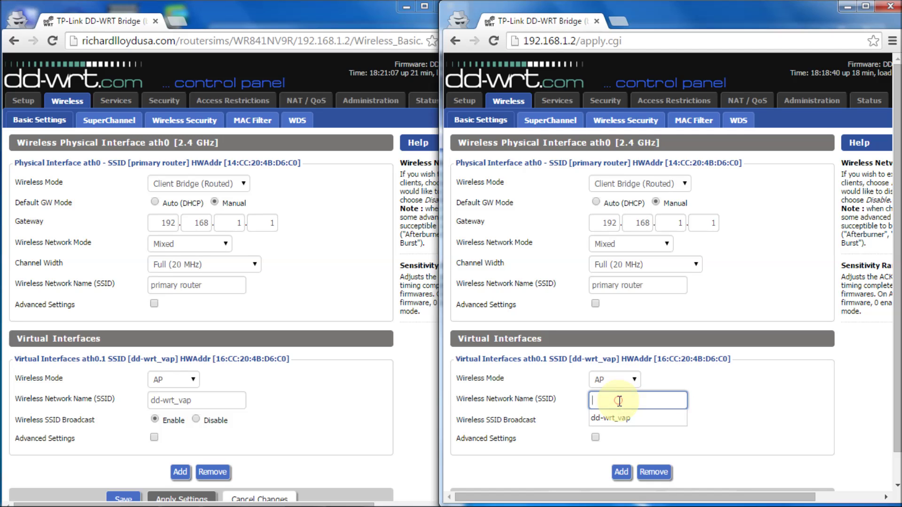
pyautogui.click(611, 417)
pyautogui.click(645, 400)
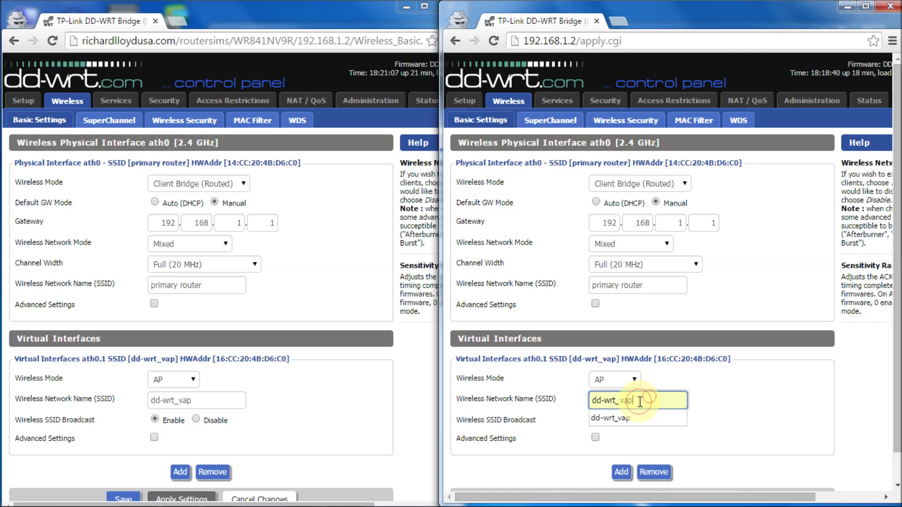
pyautogui.moveTo(648, 397); pyautogui.dragTo(550, 405)
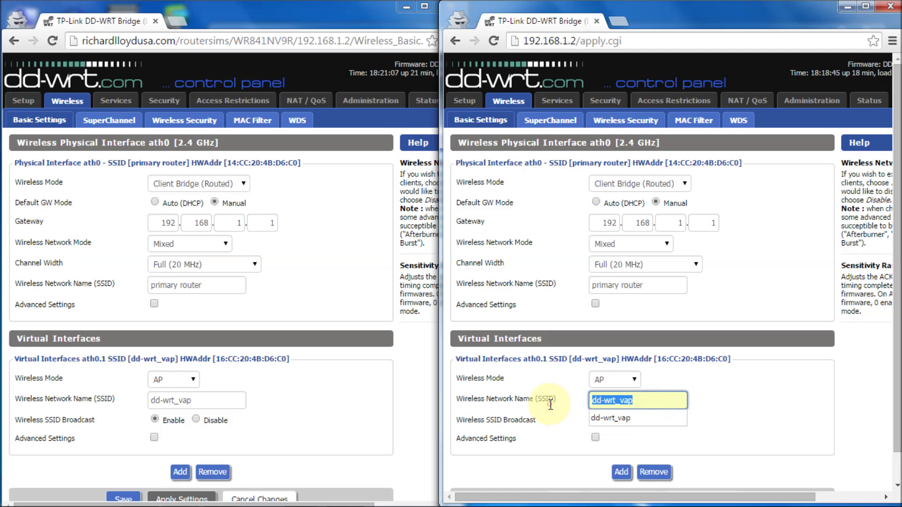
pyautogui.click(592, 401)
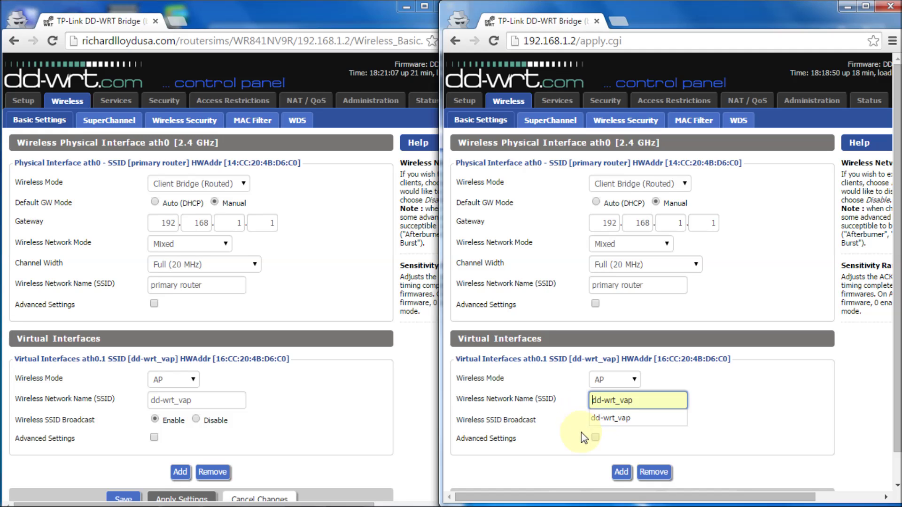
pyautogui.click(657, 438)
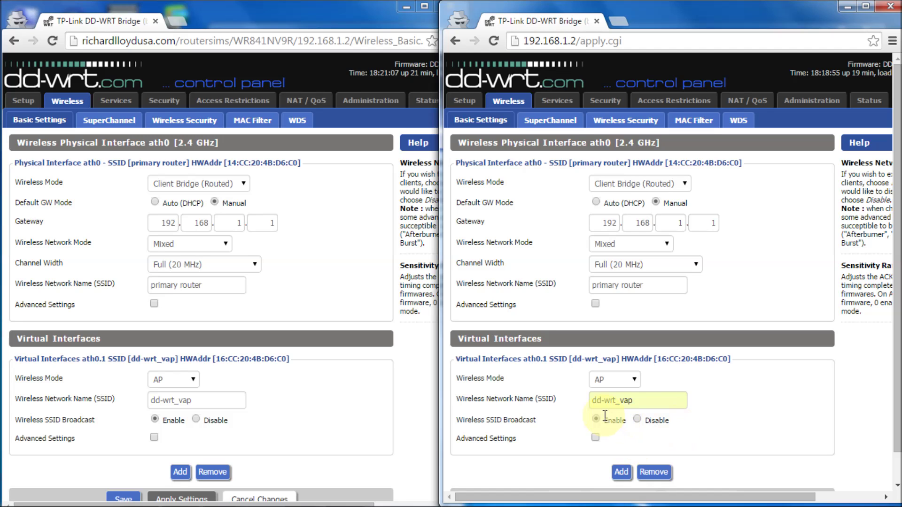
# Check the virtual interface's advanced options, keep broadcast enabled, and apply the settings.
pyautogui.click(594, 439)
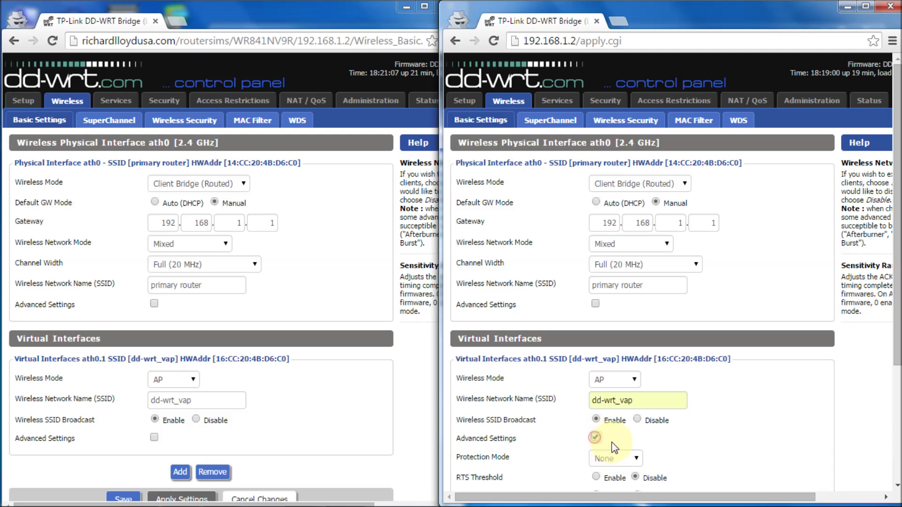
pyautogui.moveTo(899, 326); pyautogui.dragTo(894, 376)
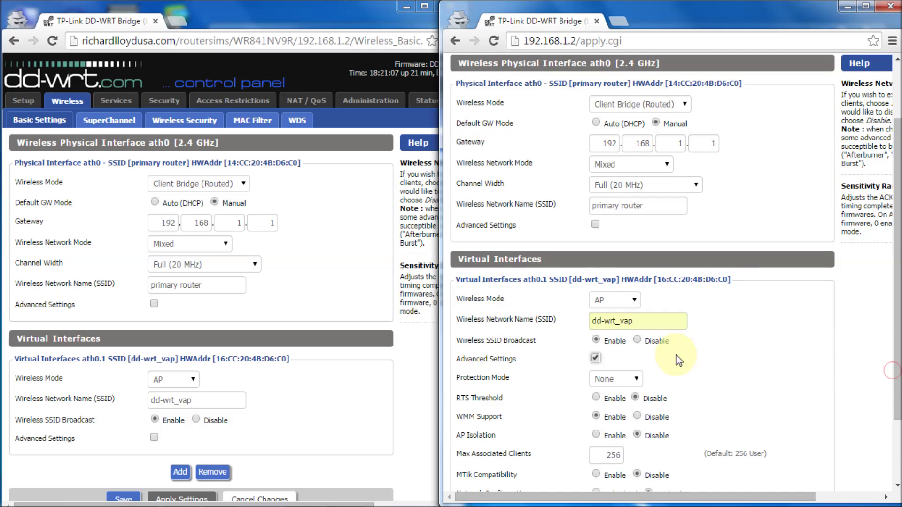
pyautogui.click(596, 357)
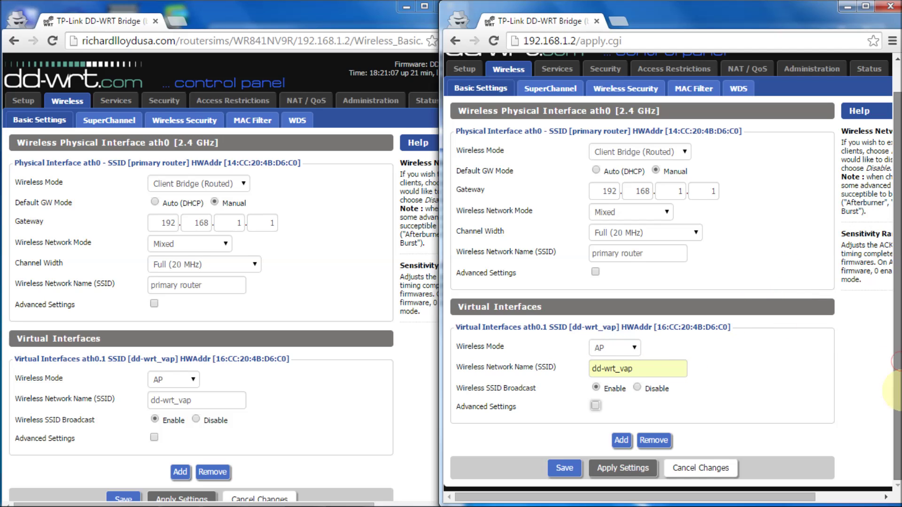
pyautogui.click(622, 470)
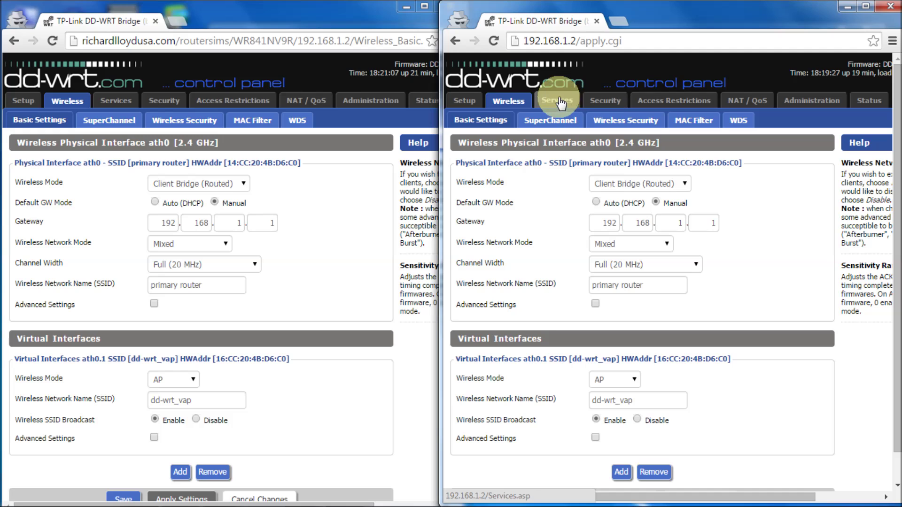
pyautogui.click(614, 124)
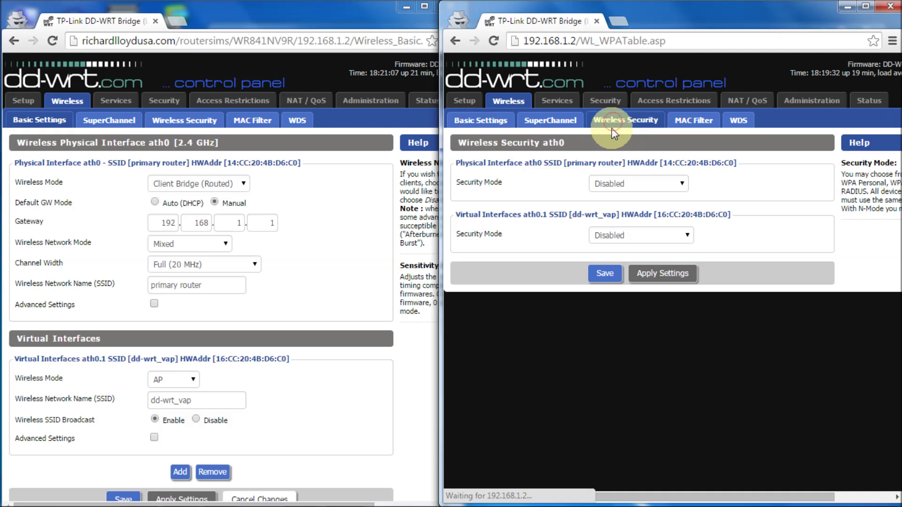
# Set the live router's ath0 interface security mode to WPA2 Personal.
pyautogui.click(205, 125)
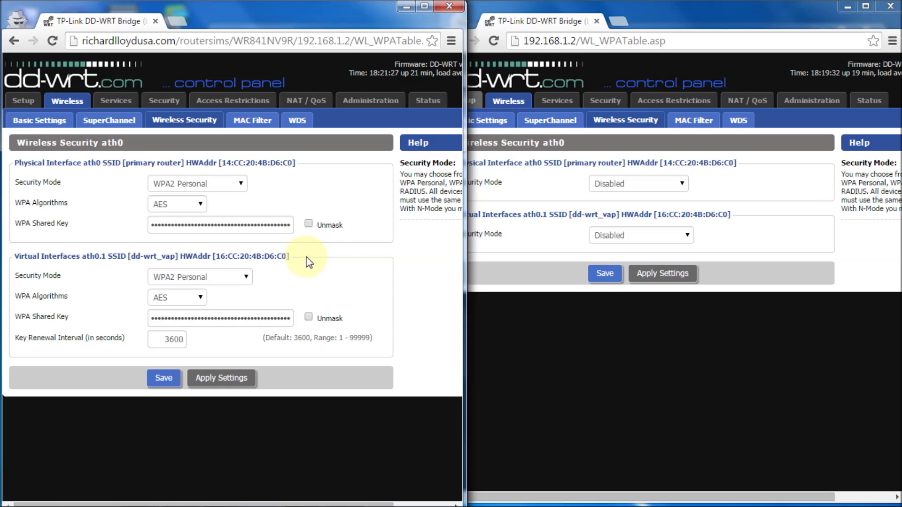
pyautogui.click(547, 186)
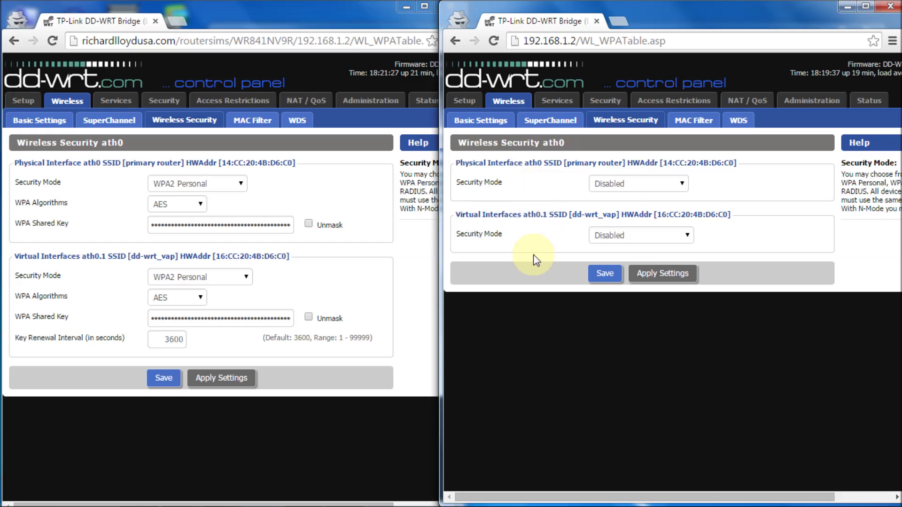
pyautogui.click(680, 186)
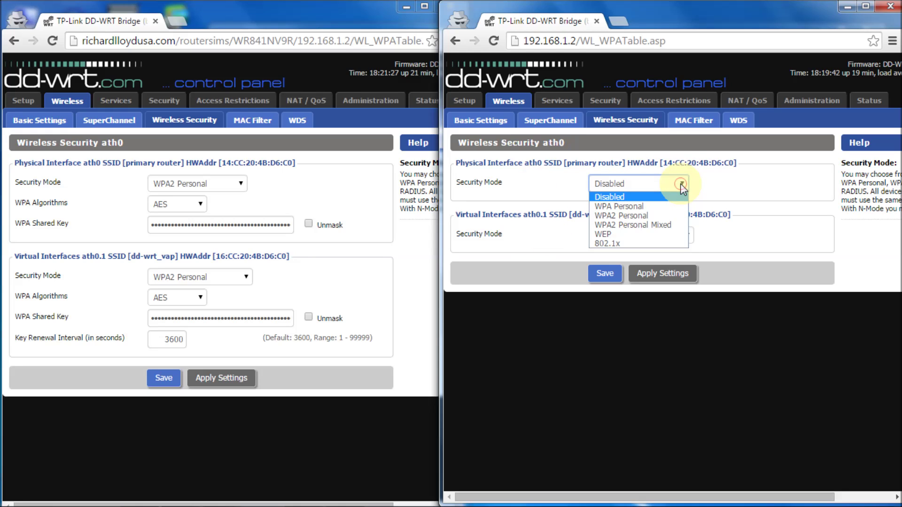
pyautogui.click(666, 216)
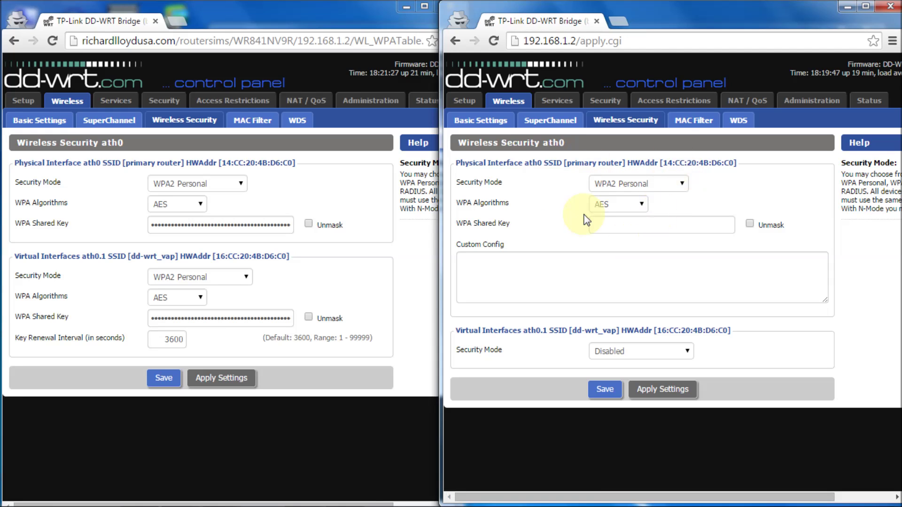
# Bring up the Repeater Bridge v24 diagram in Windows Photo Viewer.
pyautogui.moveTo(355, 506)
pyautogui.moveTo(297, 495)
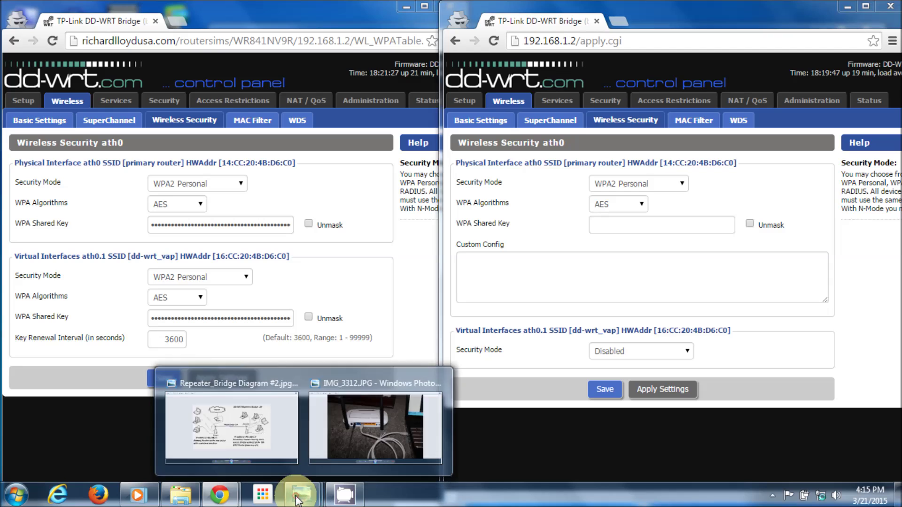
pyautogui.click(254, 443)
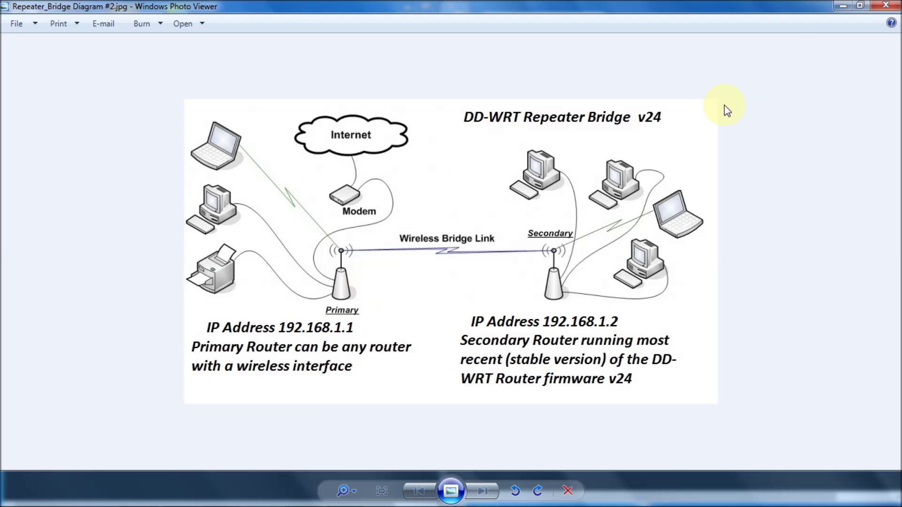
# Restore down the diagram window and move it lower to uncover both router security pages.
pyautogui.click(861, 5)
pyautogui.moveTo(739, 46); pyautogui.dragTo(743, 281)
pyautogui.click(675, 188)
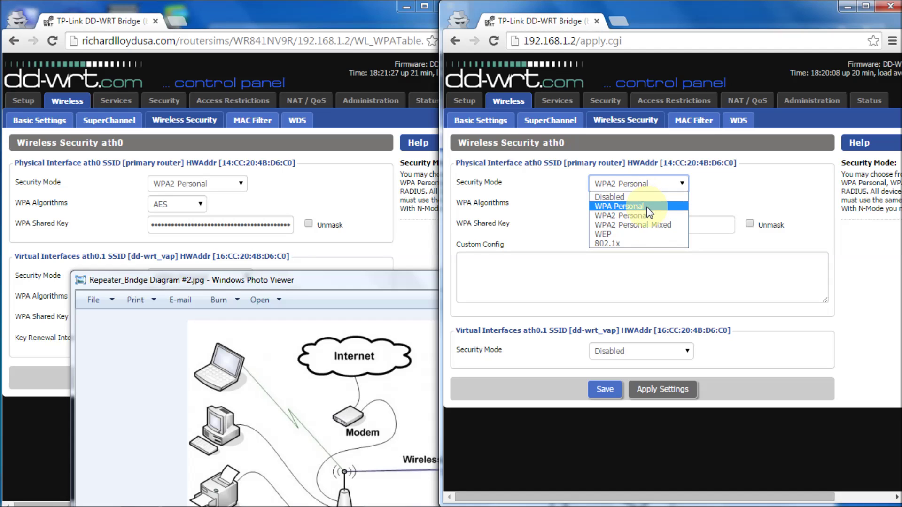
# Copy the primary router's shared key into ath0's WPA Shared Key field, unmasked and corrected.
pyautogui.click(731, 181)
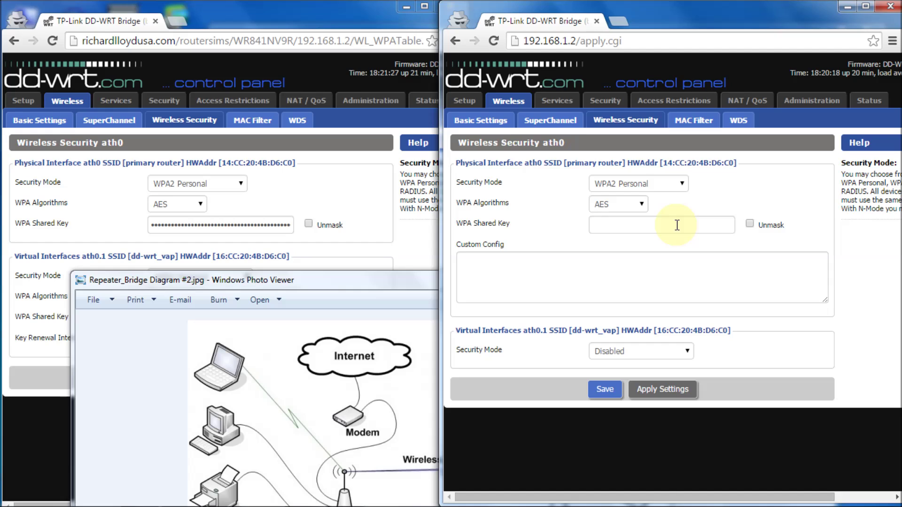
pyautogui.doubleClick(218, 227)
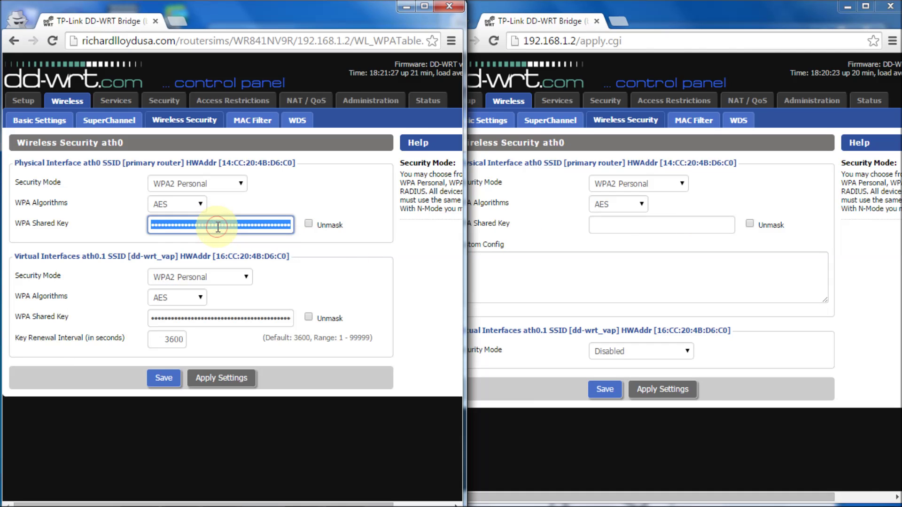
pyautogui.click(651, 218)
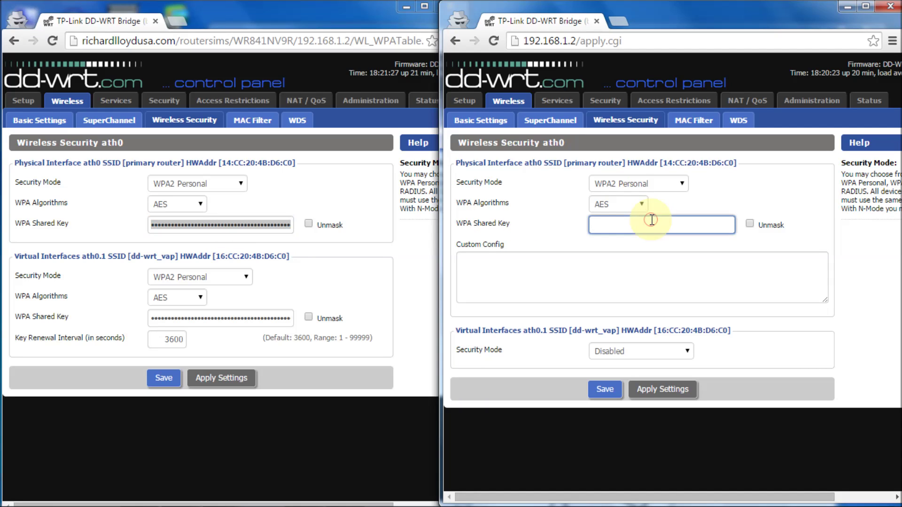
pyautogui.hotkey('ctrl', 'v')
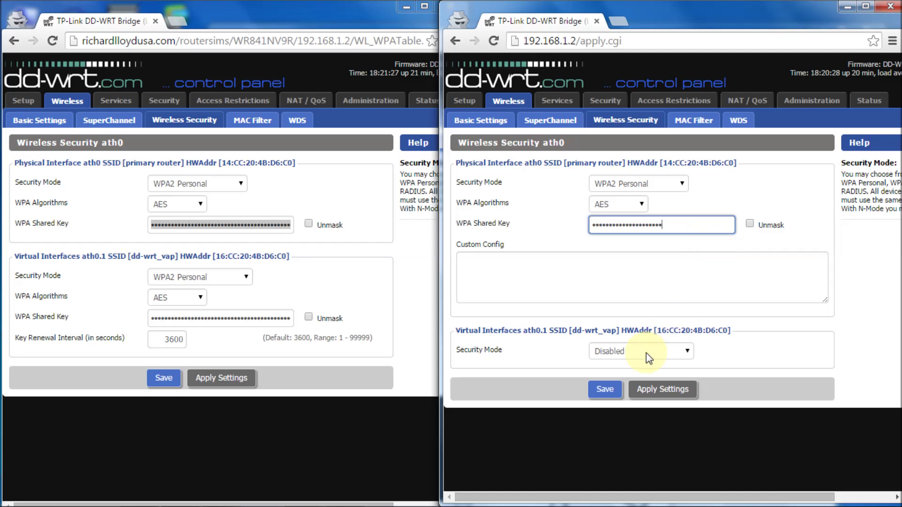
pyautogui.moveTo(689, 226); pyautogui.dragTo(540, 205)
pyautogui.write('•')
pyautogui.click(749, 226)
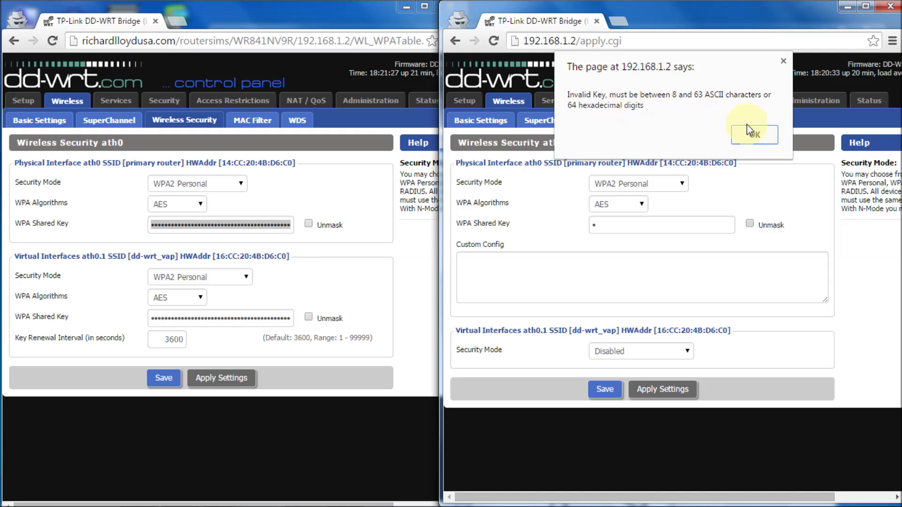
pyautogui.click(767, 140)
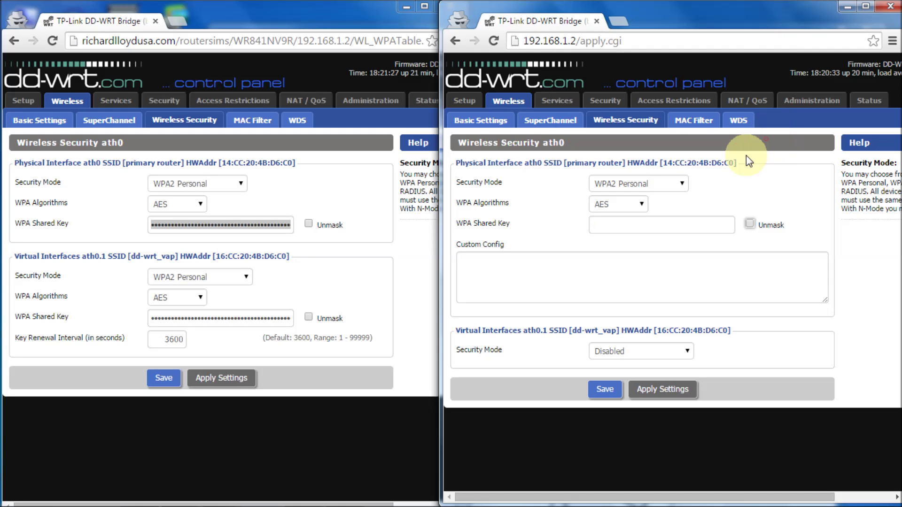
pyautogui.click(747, 225)
pyautogui.write('12345678')
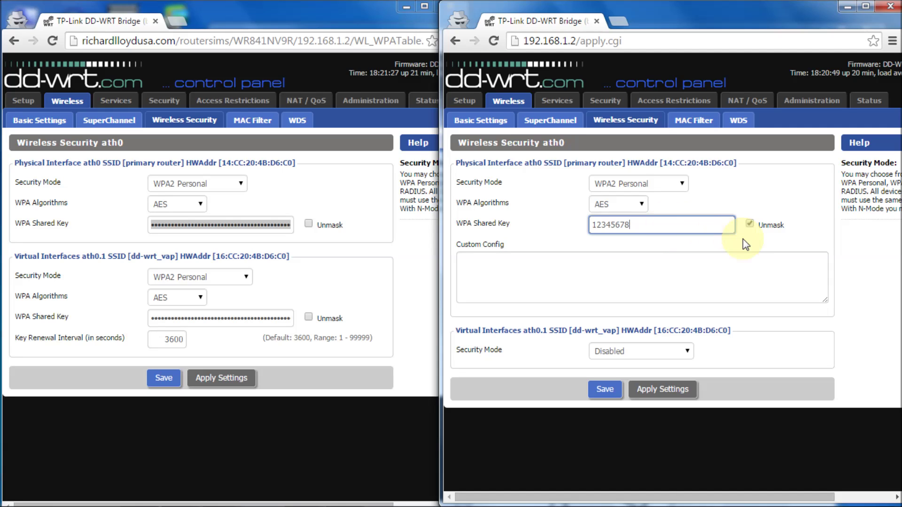
# Apply ath0's WPA2 Personal security settings with the new shared key.
pyautogui.click(655, 394)
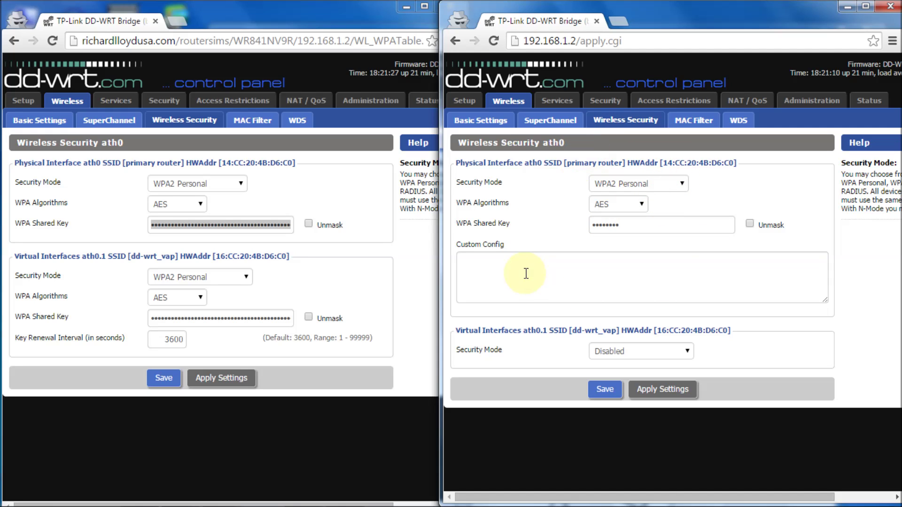
pyautogui.moveTo(434, 499)
pyautogui.moveTo(230, 501)
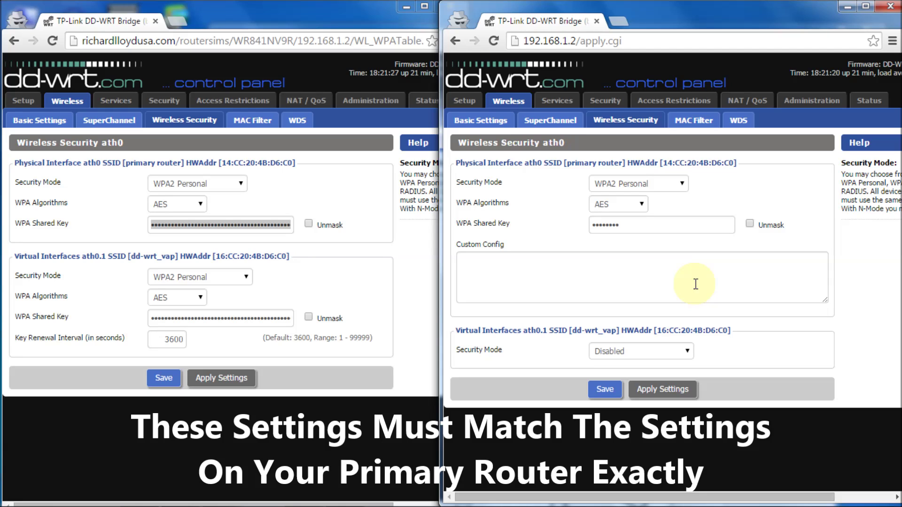
pyautogui.click(688, 356)
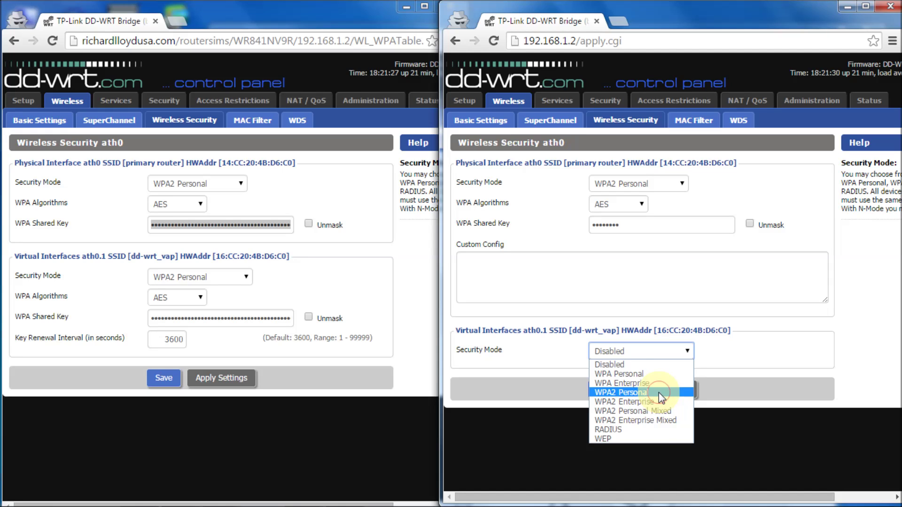
# Set ath0.1 (dd-wrt_vap) to WPA2 Personal, enter its own shared key unmasked, and apply.
pyautogui.click(659, 393)
pyautogui.click(679, 181)
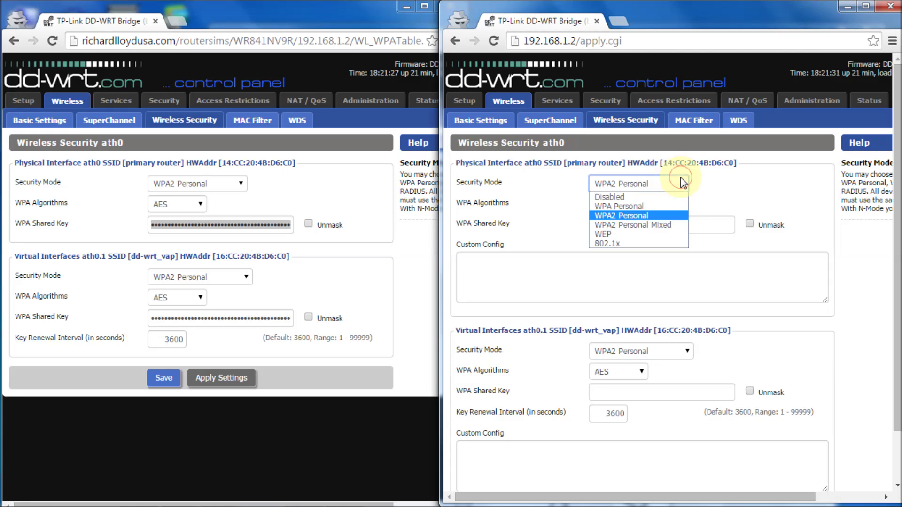
pyautogui.click(682, 182)
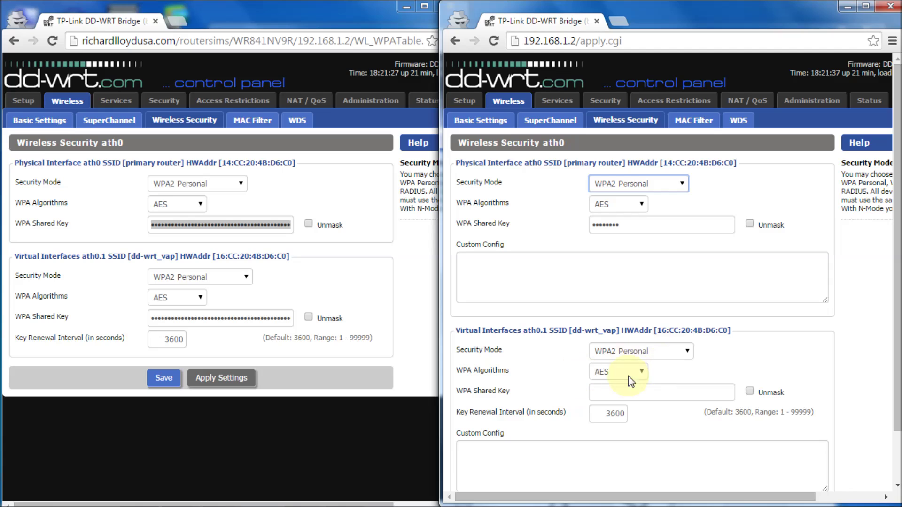
pyautogui.click(679, 392)
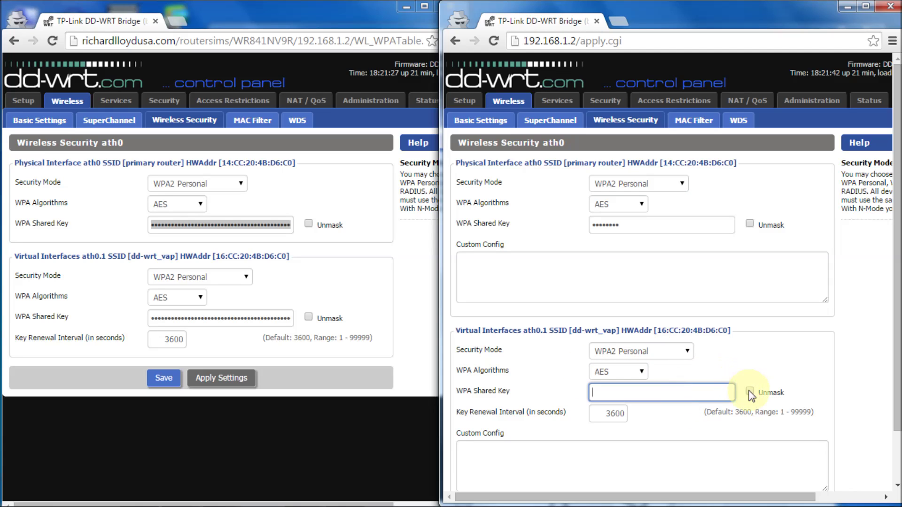
pyautogui.click(750, 391)
pyautogui.click(679, 396)
pyautogui.write('12345678')
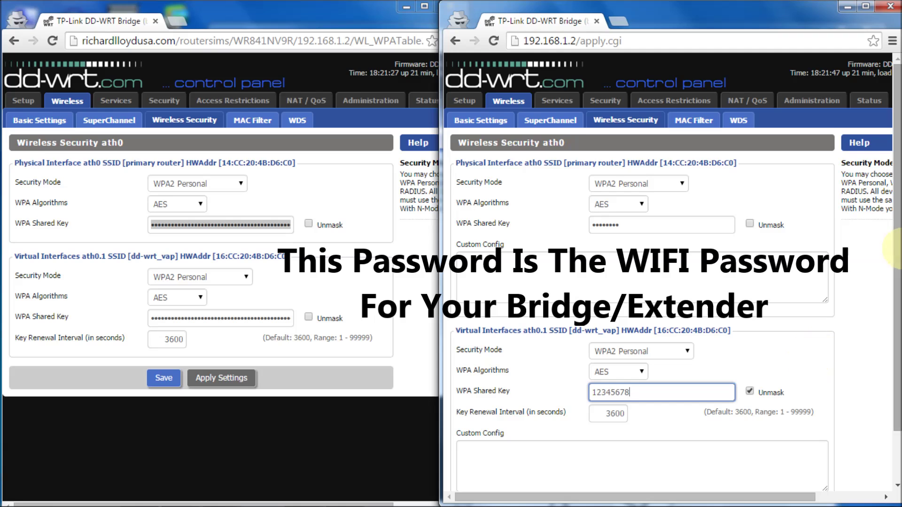
pyautogui.moveTo(896, 250); pyautogui.dragTo(895, 368)
pyautogui.click(669, 471)
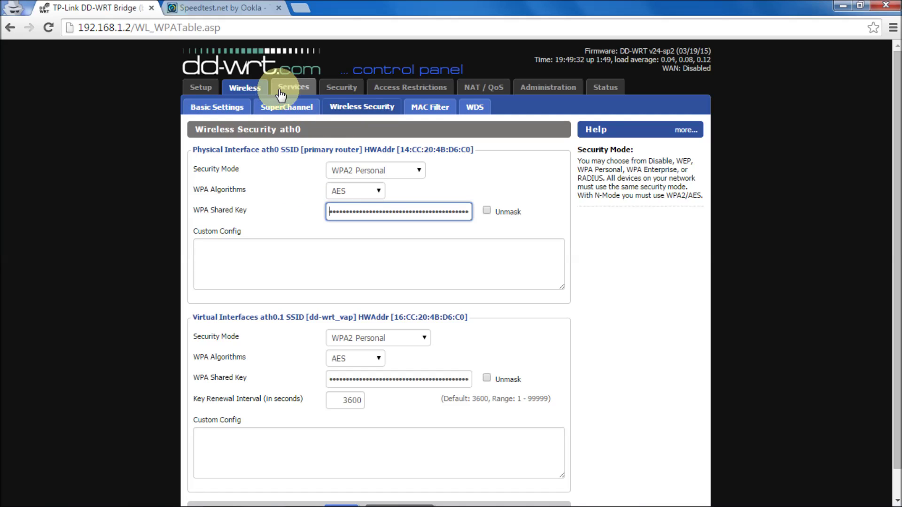
pyautogui.click(225, 109)
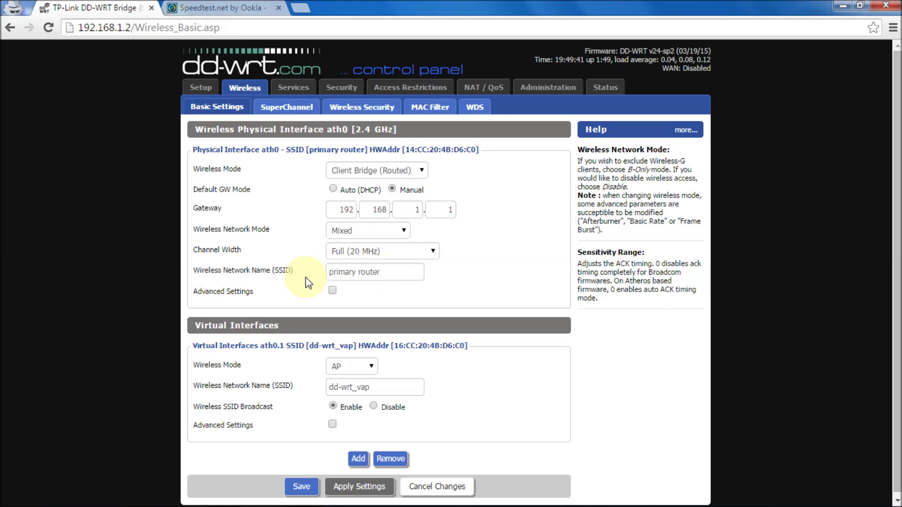
pyautogui.click(370, 109)
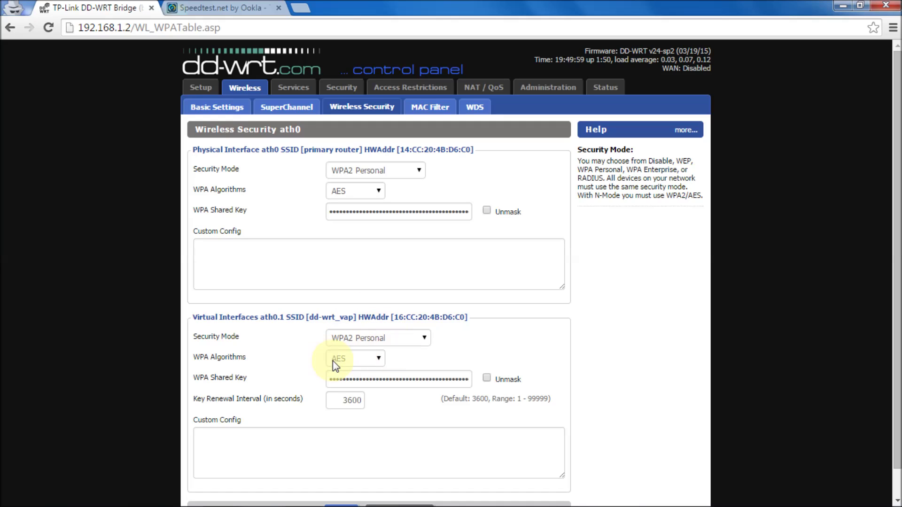
pyautogui.click(223, 103)
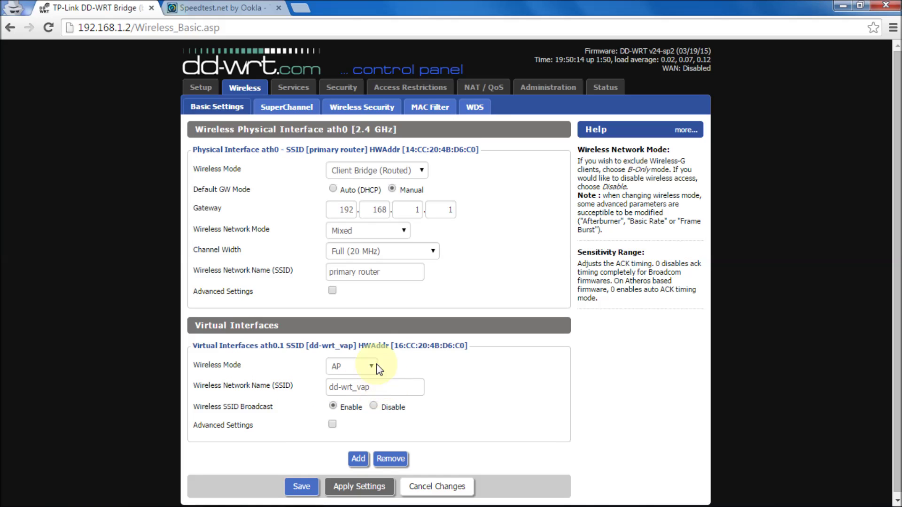
pyautogui.click(360, 108)
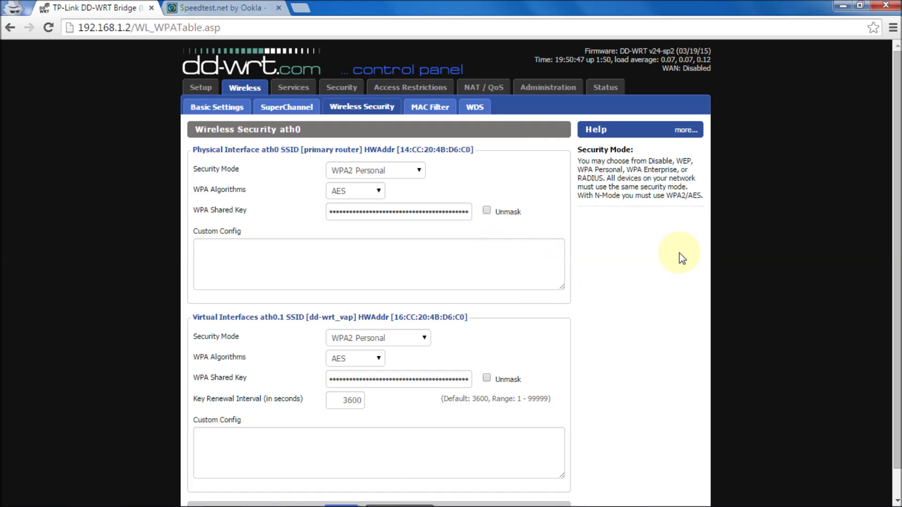
# Apply the wireless security settings and go to the Administration Management page.
pyautogui.scroll(-1, 887, 309)
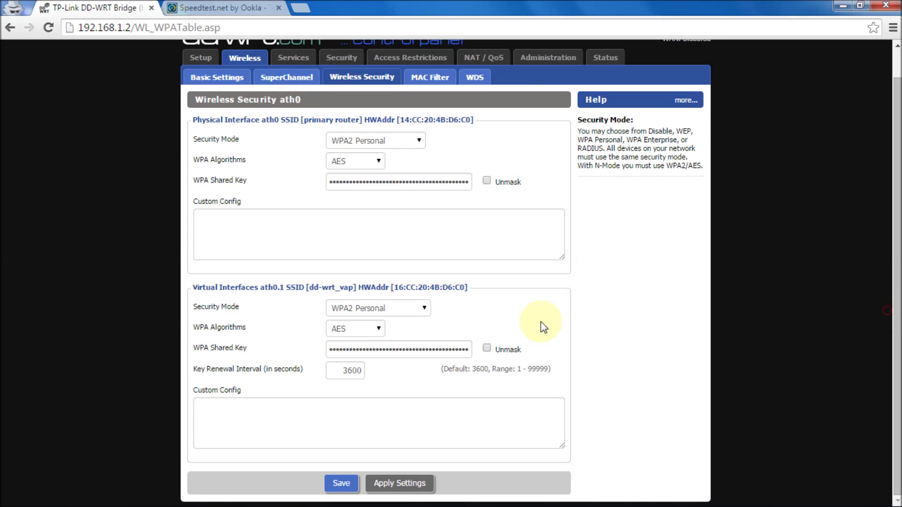
pyautogui.click(422, 488)
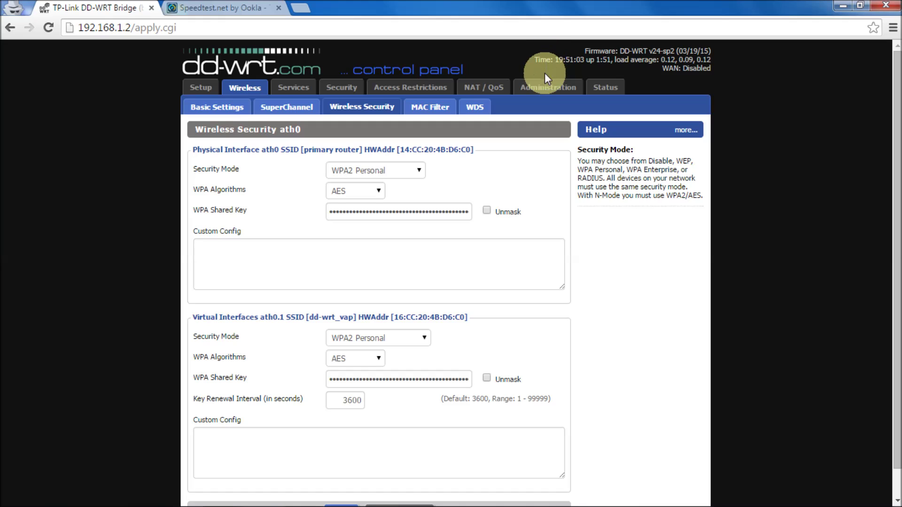
pyautogui.click(544, 89)
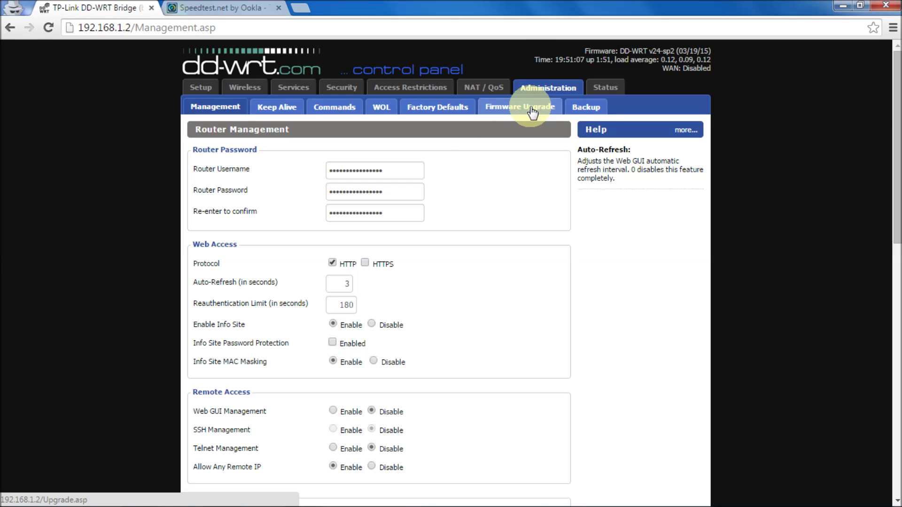
# Run 'ping 192.168.1.1' in Administration > Commands, getting 0% packet loss.
pyautogui.click(536, 88)
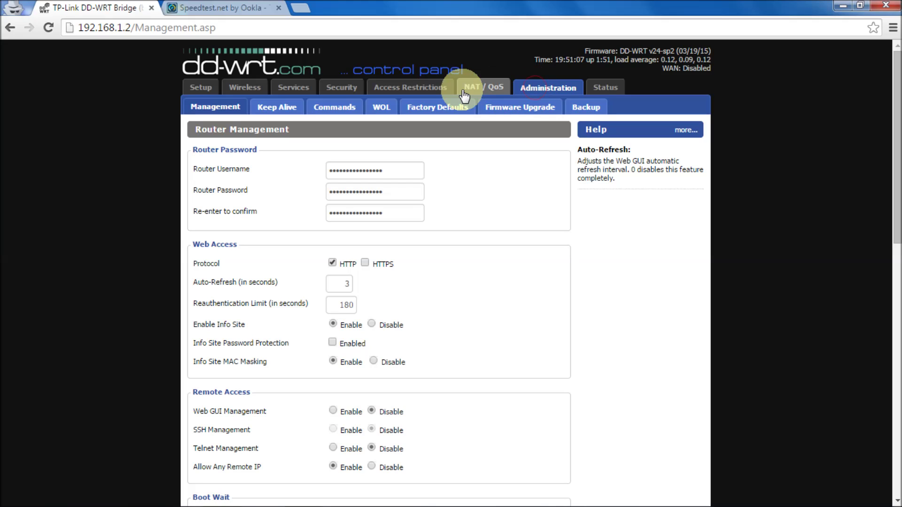
pyautogui.click(335, 106)
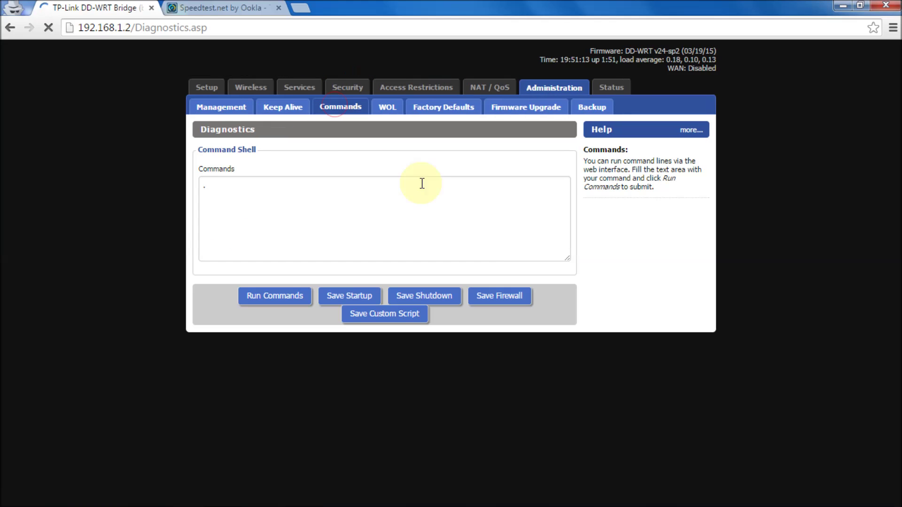
pyautogui.click(264, 194)
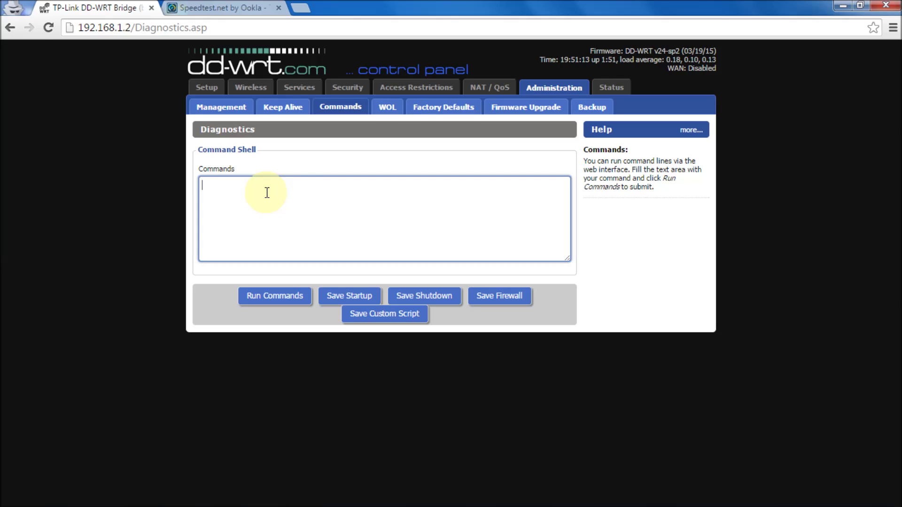
pyautogui.write('ping 192.168.1.1')
pyautogui.click(286, 297)
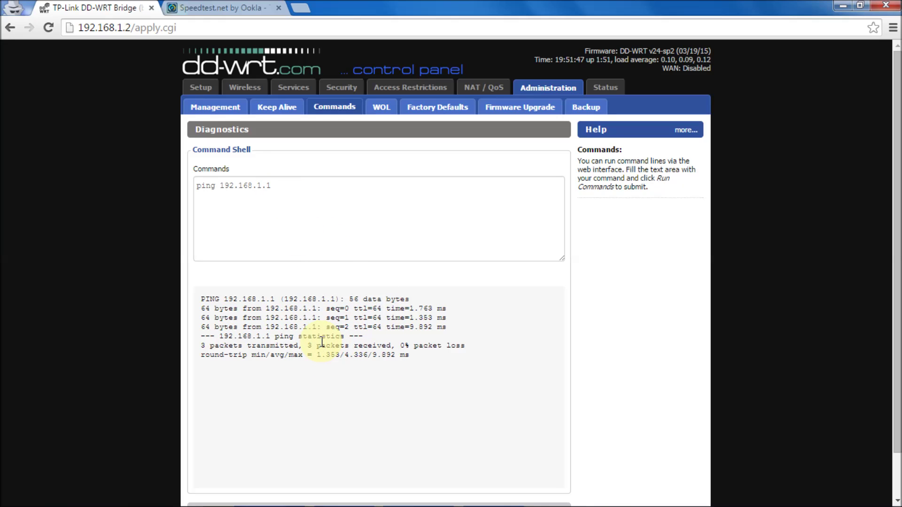
pyautogui.click(300, 186)
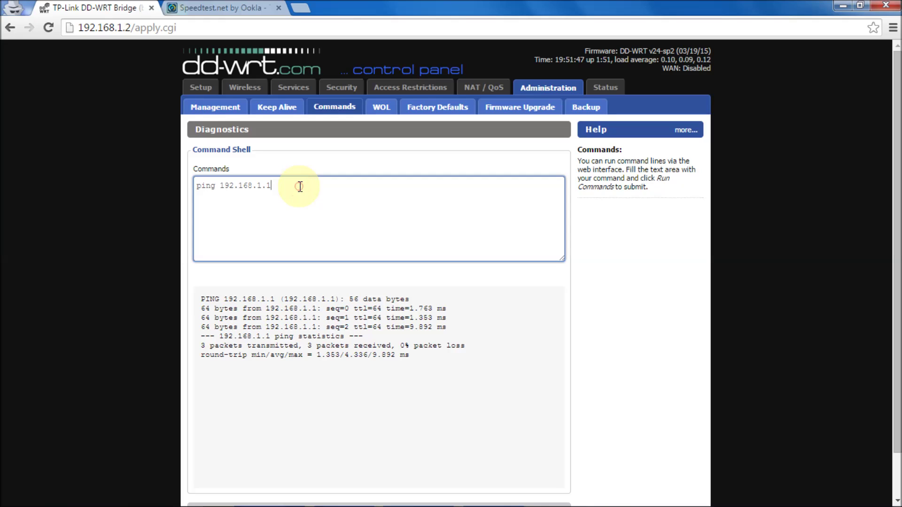
pyautogui.press('BackSpace')
pyautogui.press('BackSpace')
pyautogui.press('BackSpace')
pyautogui.press('BackSpace')
pyautogui.press('BackSpace')
pyautogui.press('BackSpace')
pyautogui.press('BackSpace')
pyautogui.press('BackSpace')
pyautogui.press('BackSpace')
pyautogui.press('BackSpace')
pyautogui.press('BackSpace')
pyautogui.write('www.ggogle.com')
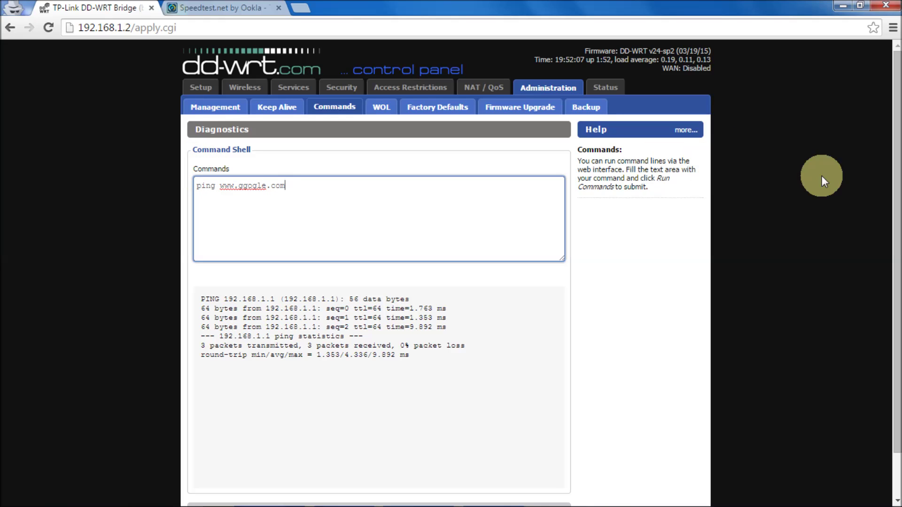
pyautogui.moveTo(898, 251); pyautogui.dragTo(897, 270)
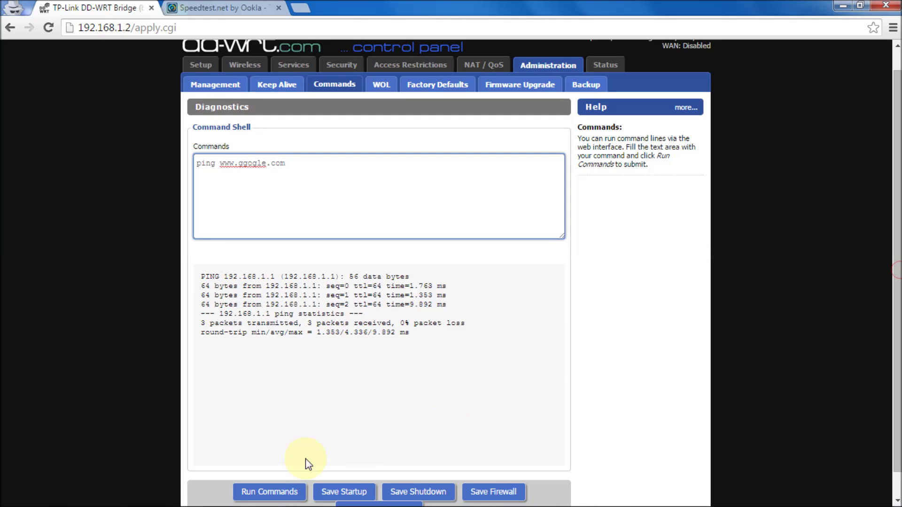
pyautogui.click(295, 488)
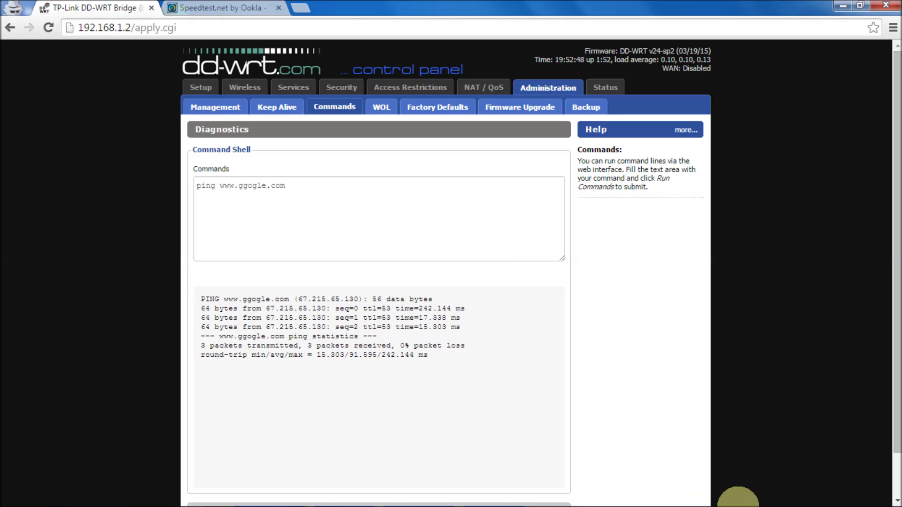
# Open the Network and Sharing Center's list of network adapters.
pyautogui.moveTo(751, 501)
pyautogui.moveTo(822, 501)
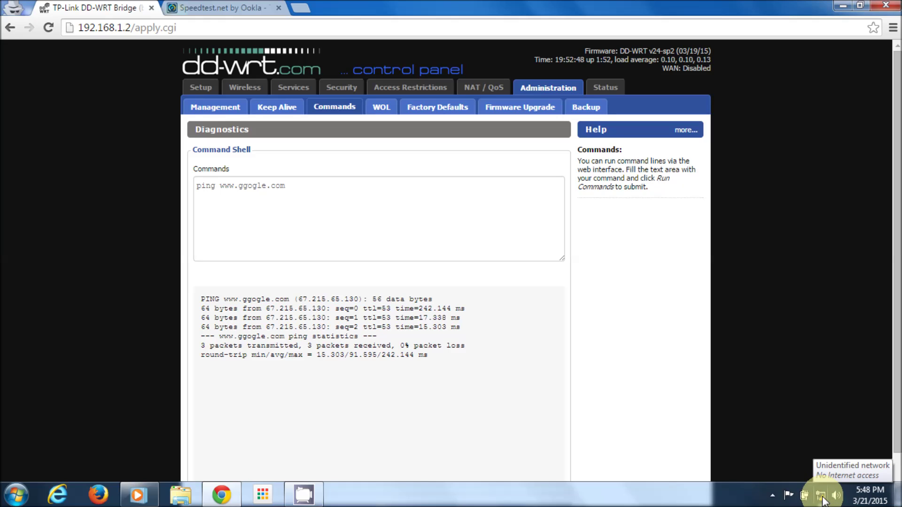
pyautogui.click(822, 500)
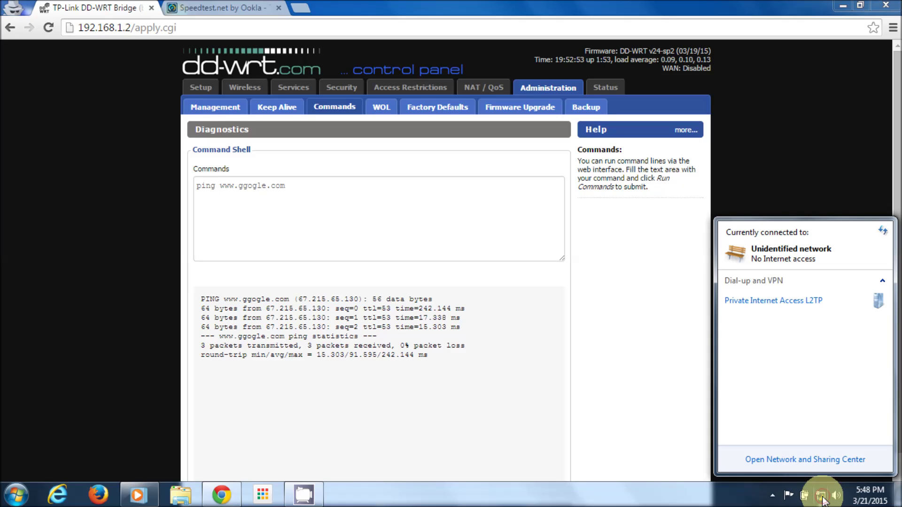
pyautogui.click(802, 460)
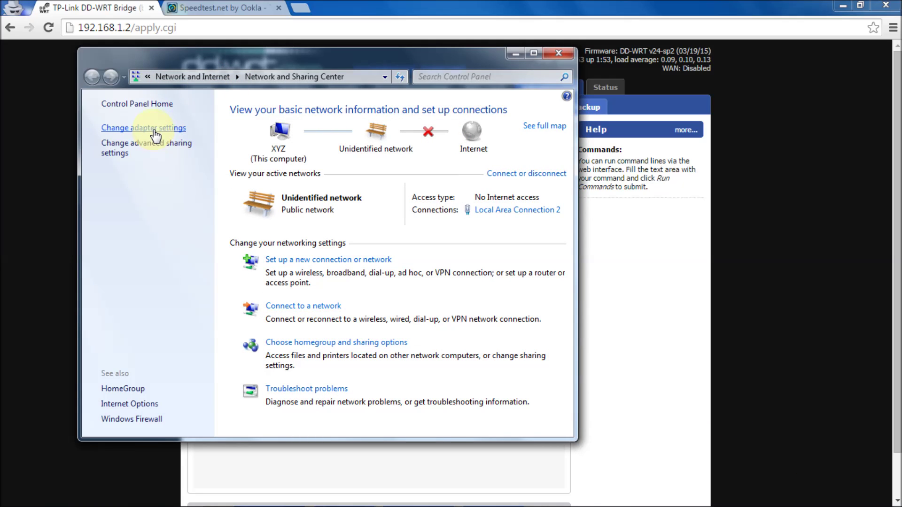
pyautogui.click(558, 52)
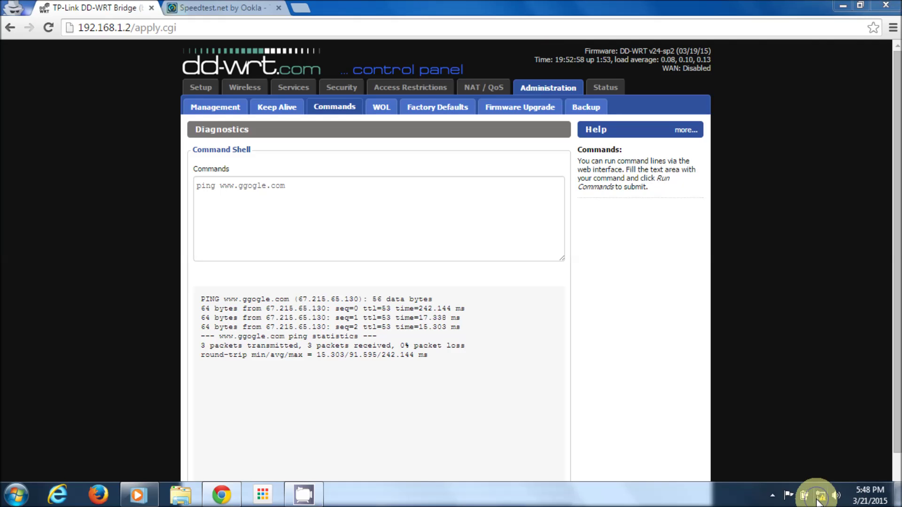
pyautogui.rightClick(820, 495)
pyautogui.click(818, 491)
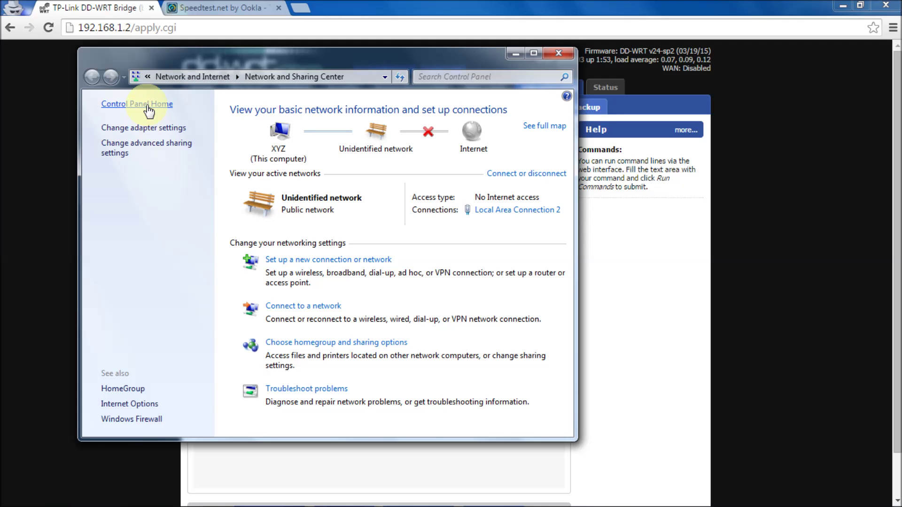
pyautogui.click(146, 128)
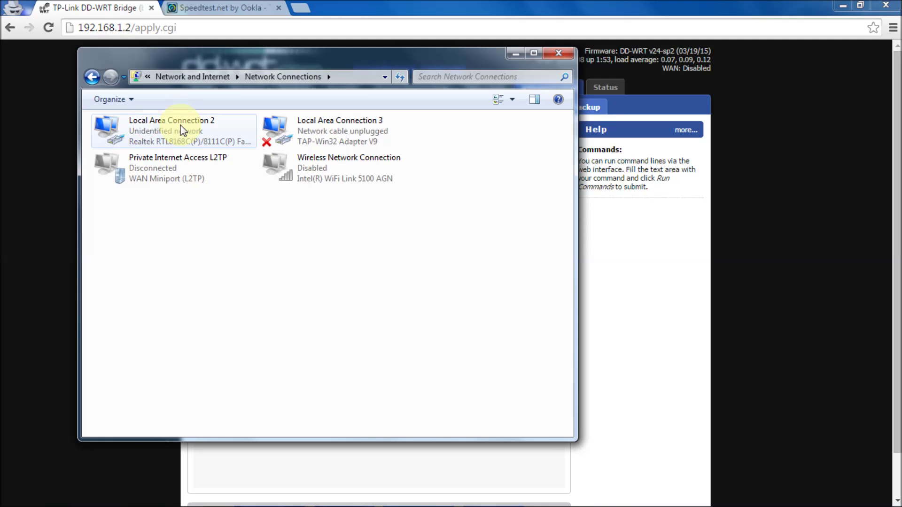
# Set Local Area Connection 2's IPv4 to obtain IP and DNS addresses automatically.
pyautogui.click(163, 134)
pyautogui.rightClick(162, 134)
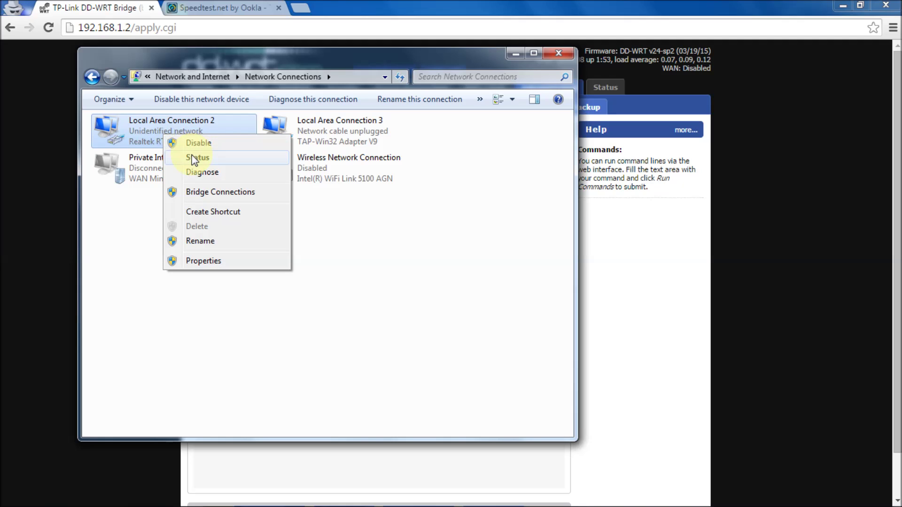
pyautogui.click(207, 261)
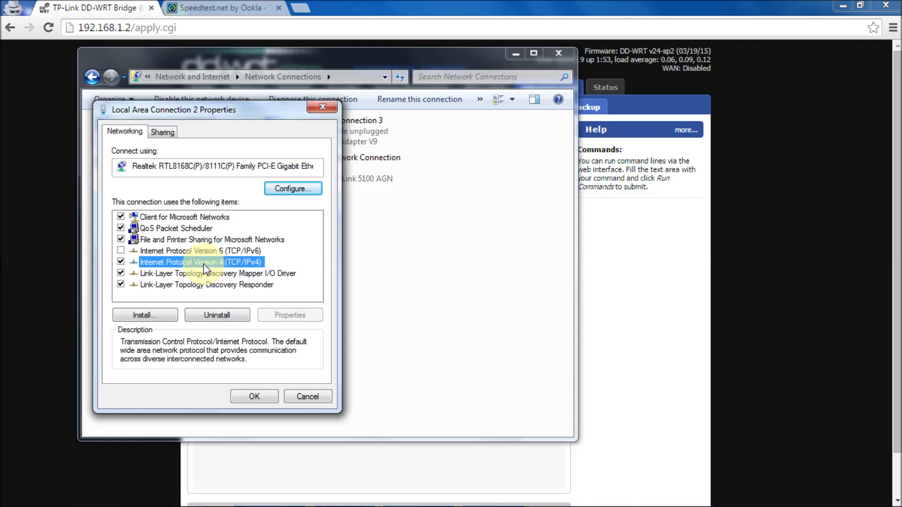
pyautogui.doubleClick(204, 264)
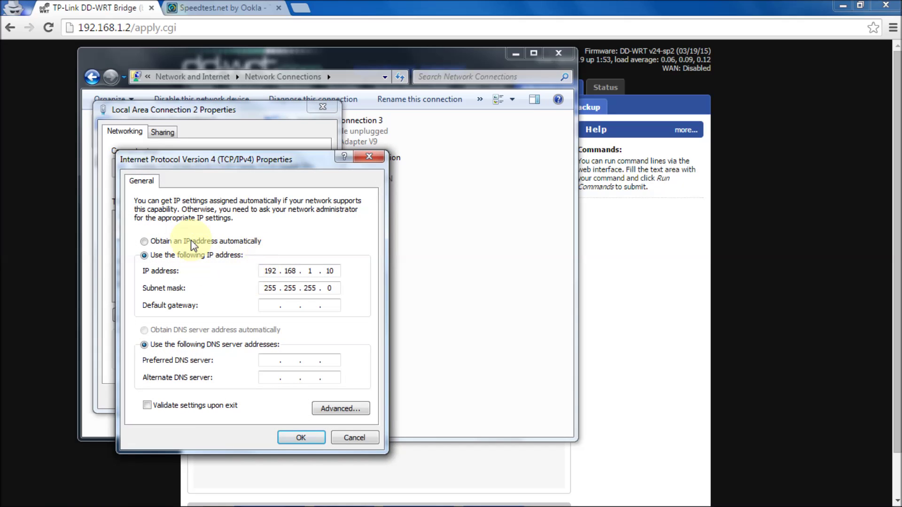
pyautogui.click(190, 240)
pyautogui.click(179, 331)
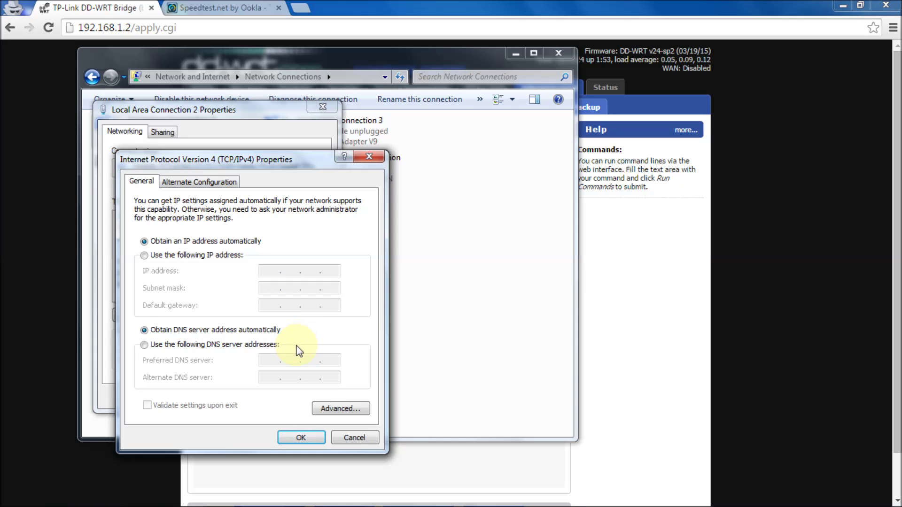
pyautogui.click(295, 435)
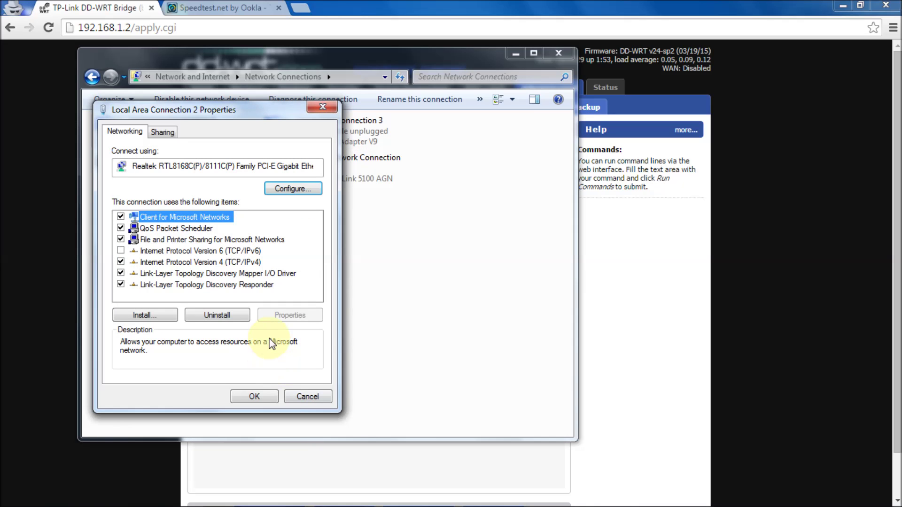
pyautogui.click(254, 397)
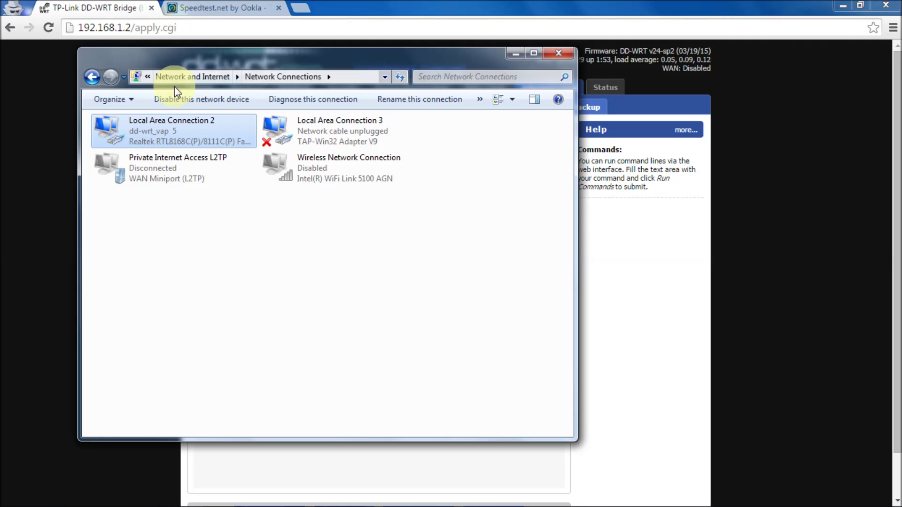
pyautogui.rightClick(167, 128)
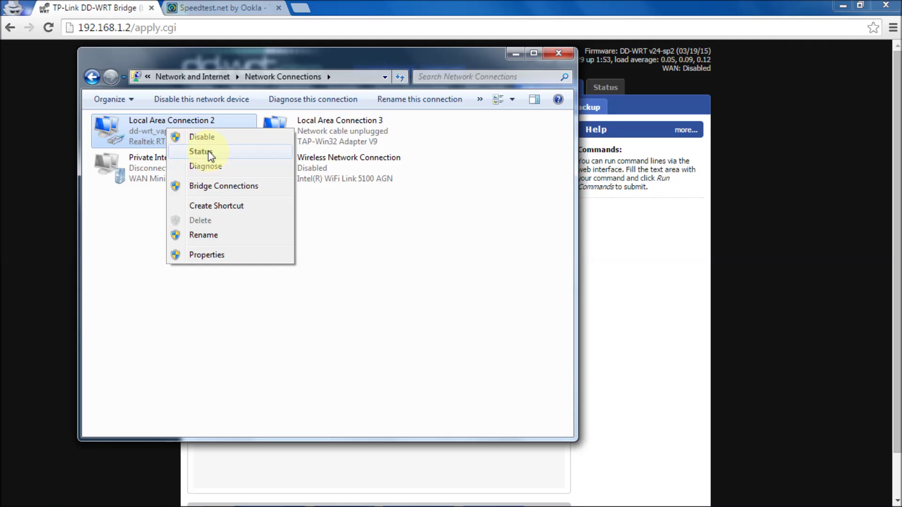
pyautogui.click(202, 151)
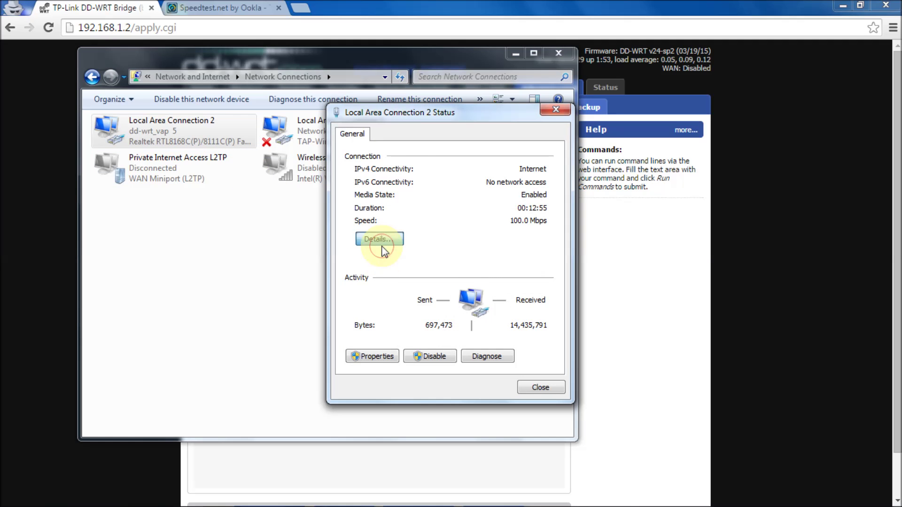
pyautogui.click(380, 240)
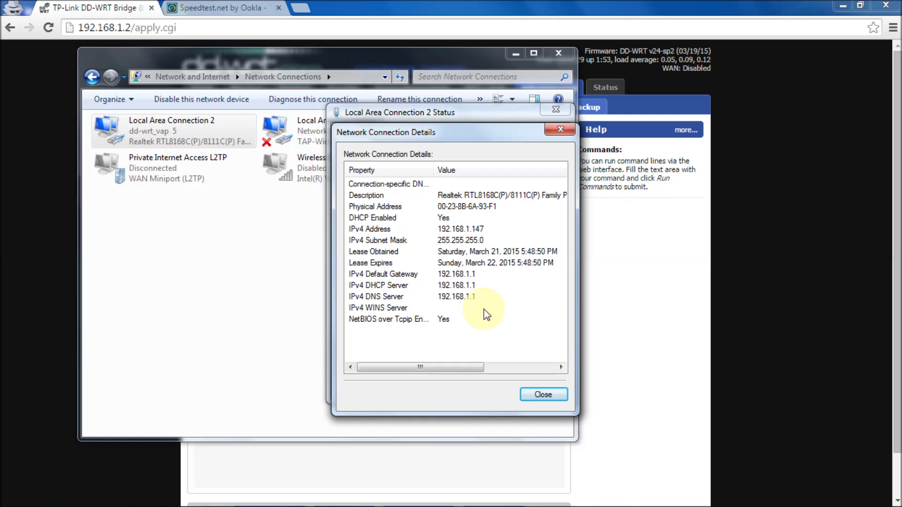
pyautogui.click(543, 395)
pyautogui.click(541, 394)
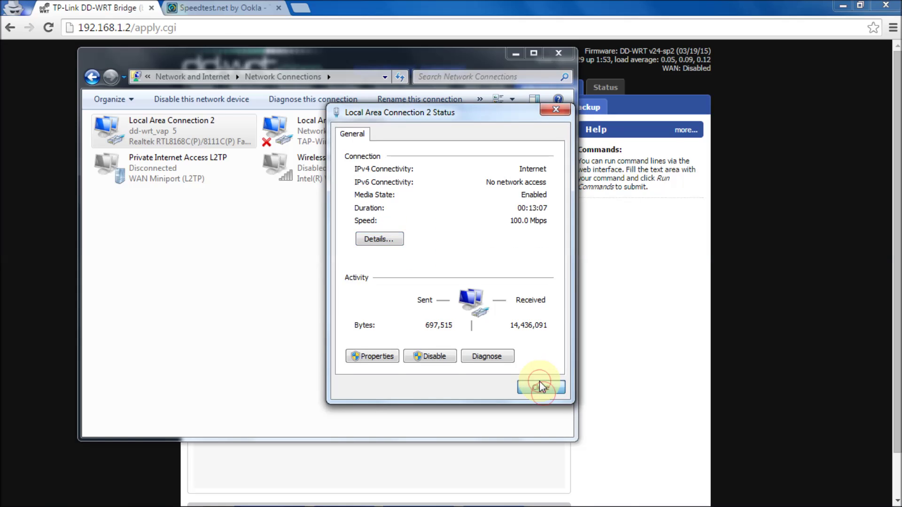
pyautogui.click(559, 56)
# Reload Speedtest.net and run a test, getting 25 ms ping and 20.55 Mbps download.
pyautogui.click(220, 8)
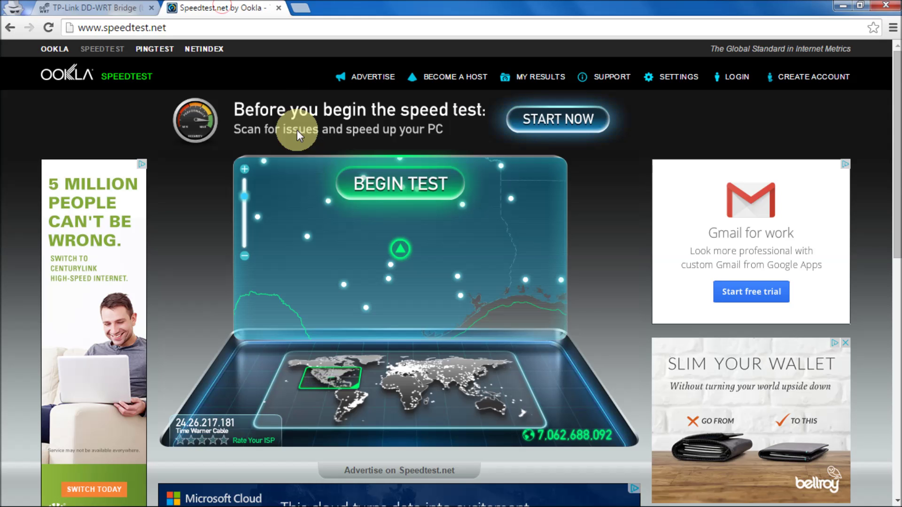
pyautogui.click(48, 28)
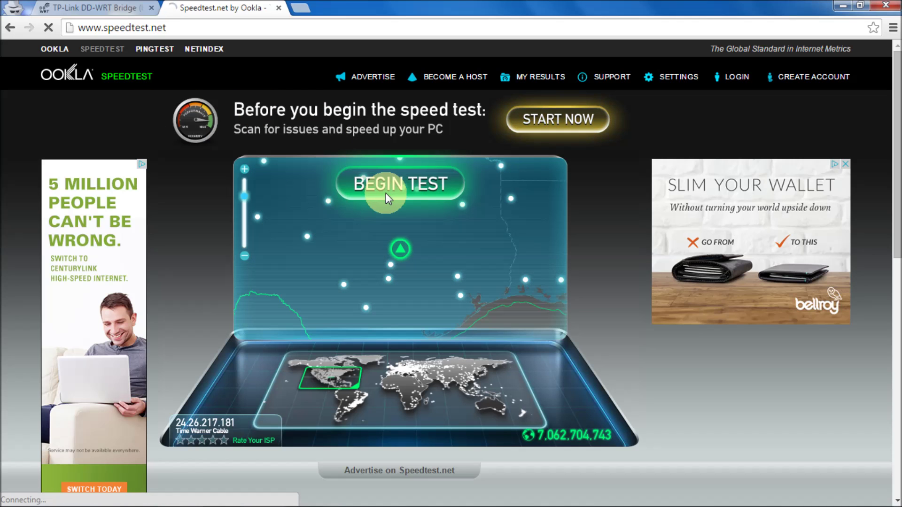
pyautogui.click(386, 194)
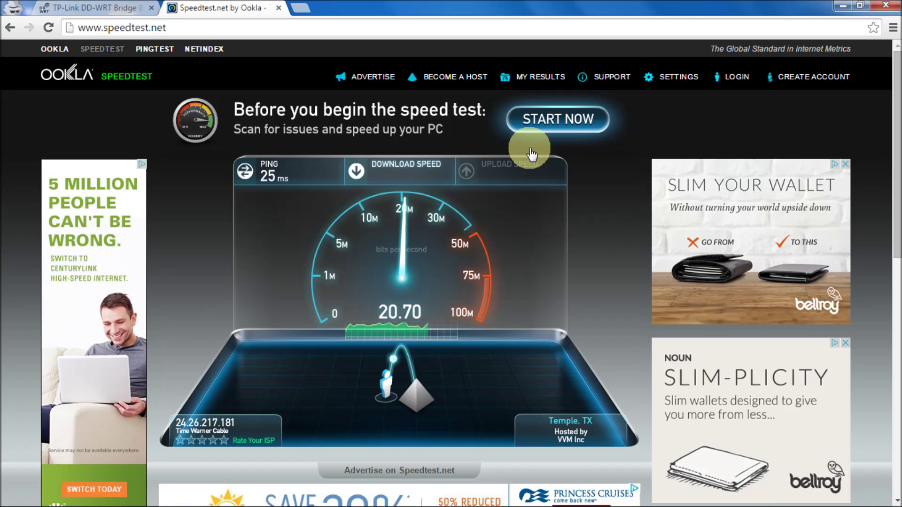
# Bring up the taskbar network status shortcut menu.
pyautogui.moveTo(496, 501)
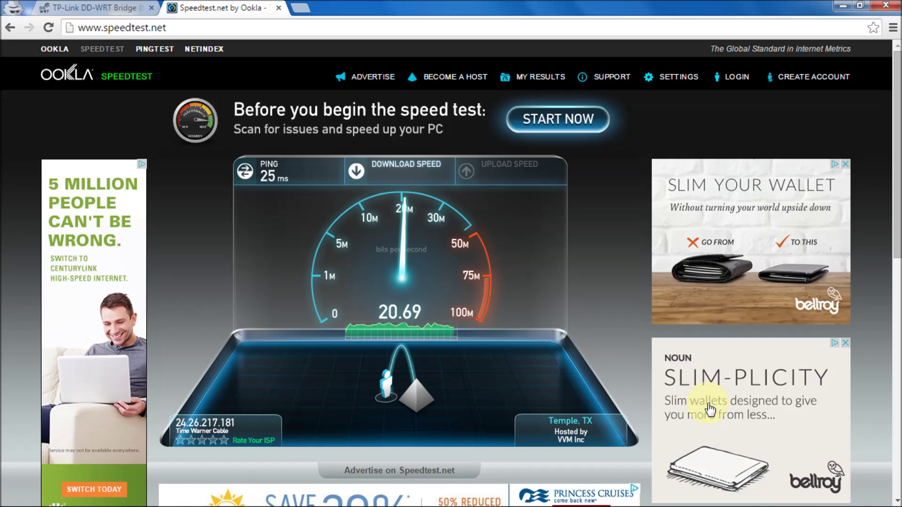
pyautogui.moveTo(817, 501)
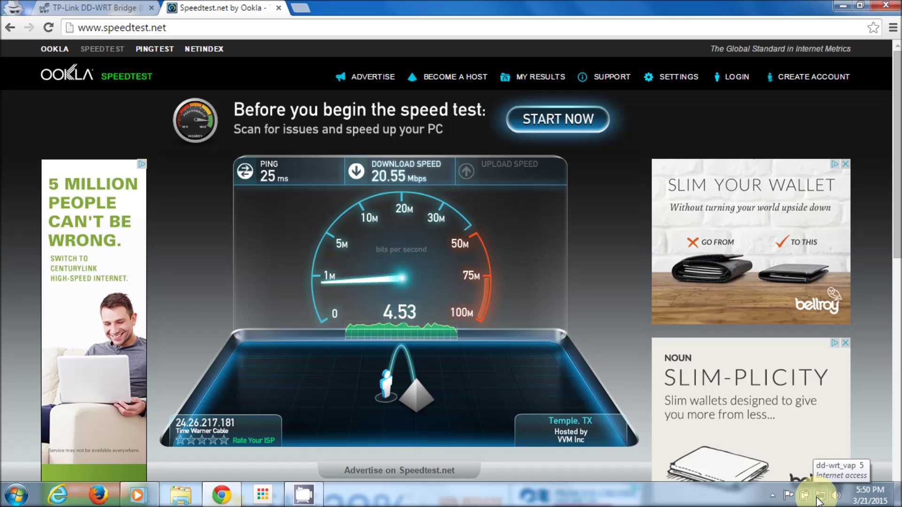
pyautogui.rightClick(817, 499)
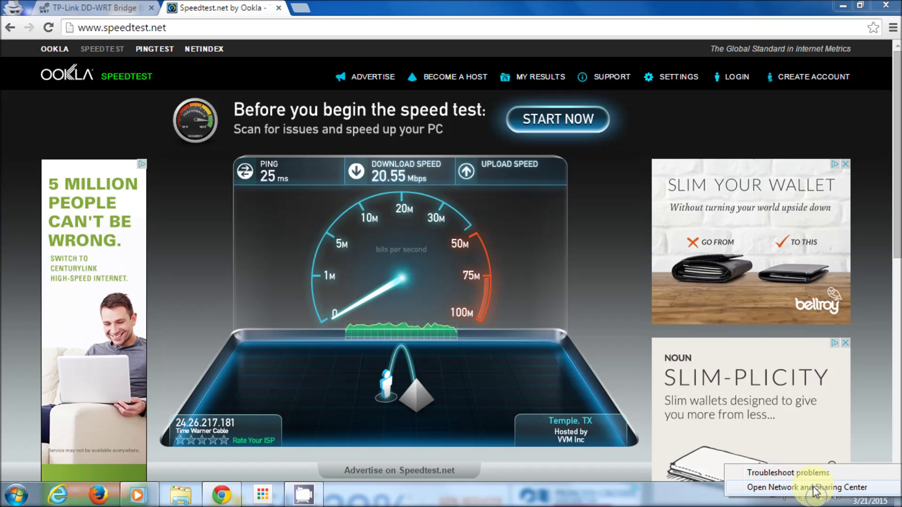
# Re-enable Wireless Network Connection in the adapter list and check Local Area Connection 2's status.
pyautogui.click(813, 488)
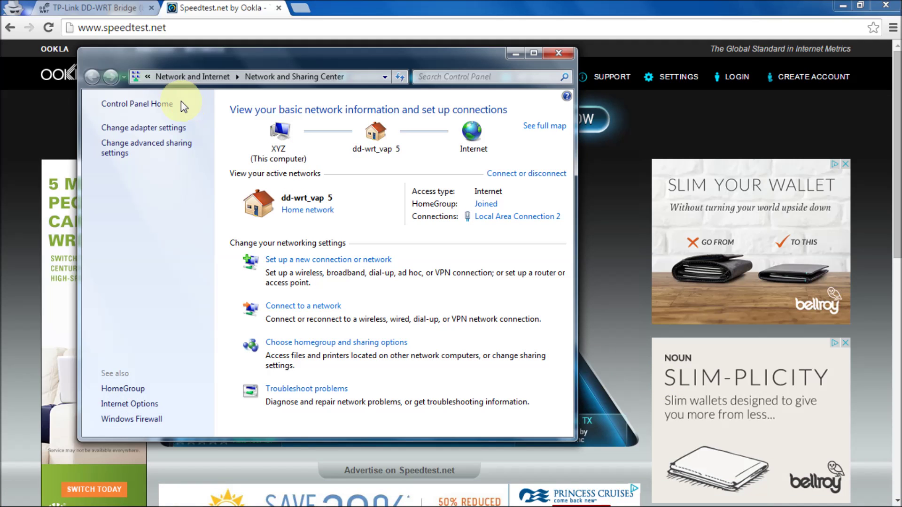
pyautogui.click(159, 132)
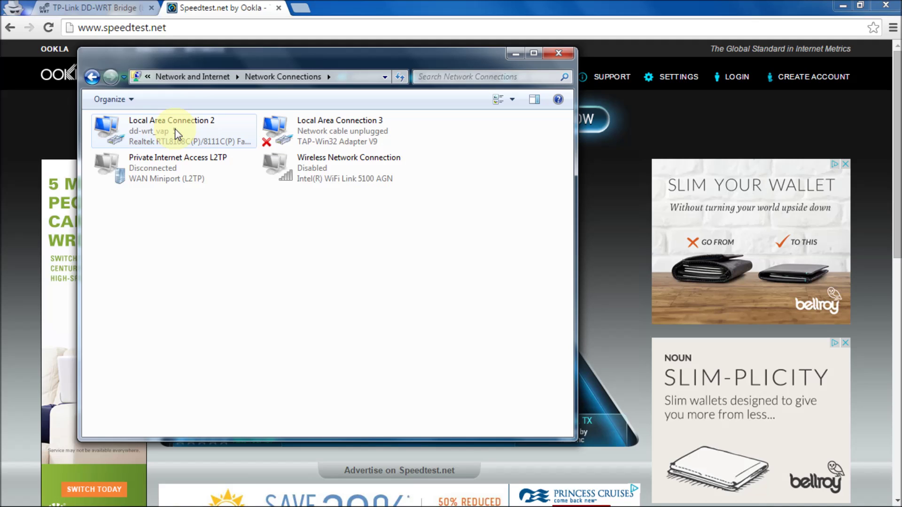
pyautogui.rightClick(310, 176)
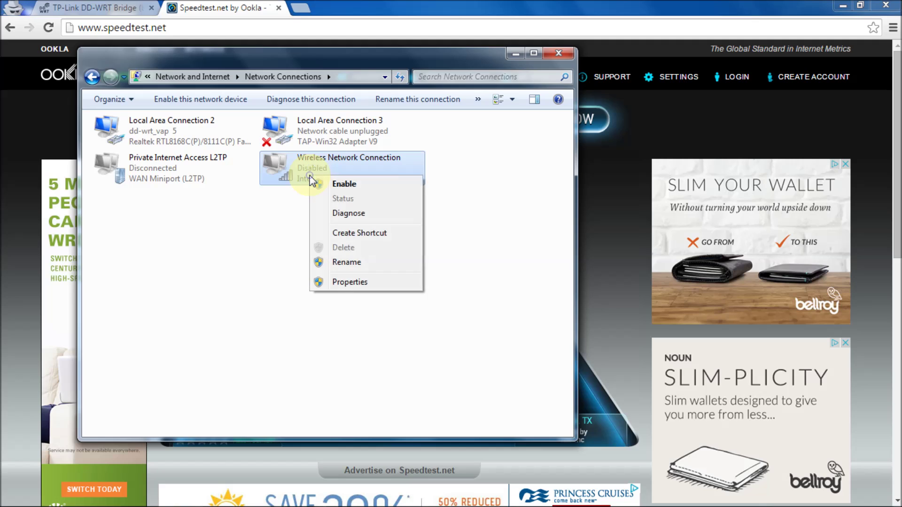
pyautogui.click(331, 183)
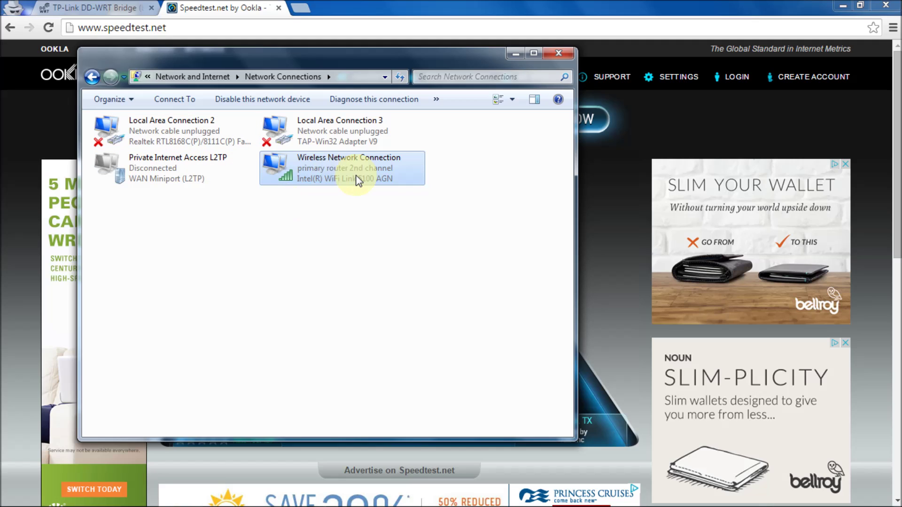
pyautogui.click(172, 131)
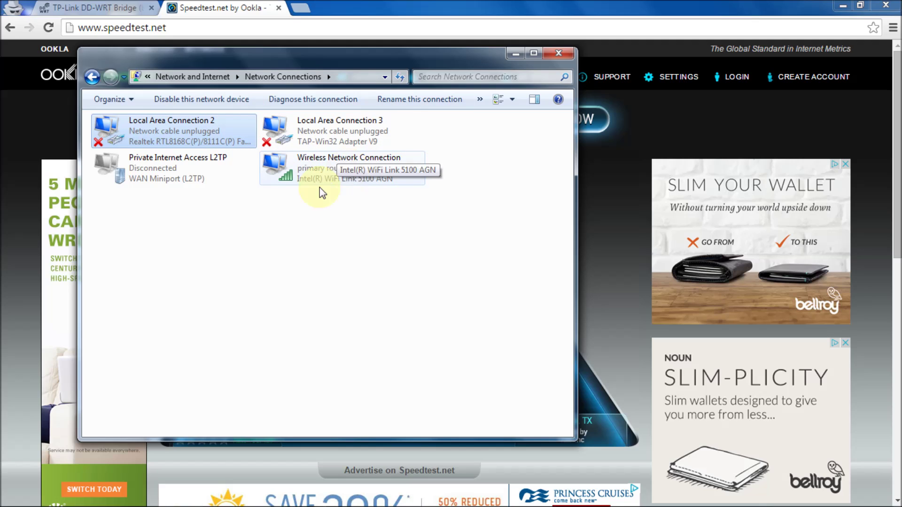
# Close Network Connections and select dd-wrt_vap in the Windows Wi-Fi network list.
pyautogui.click(560, 53)
pyautogui.moveTo(834, 503)
pyautogui.click(820, 495)
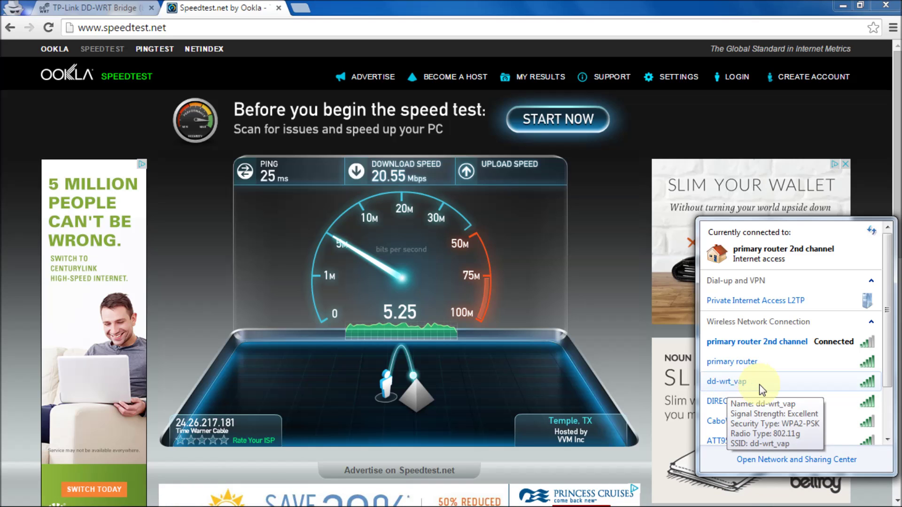
pyautogui.moveTo(797, 402)
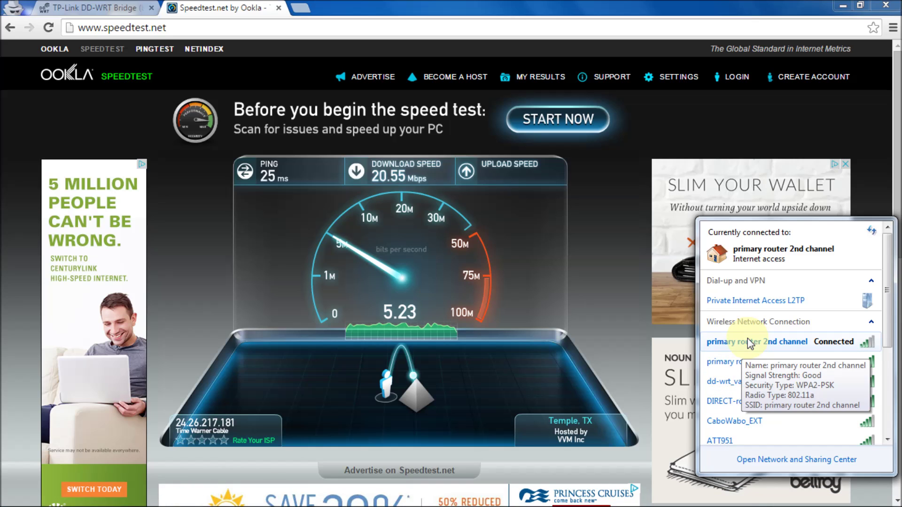
pyautogui.moveTo(732, 334)
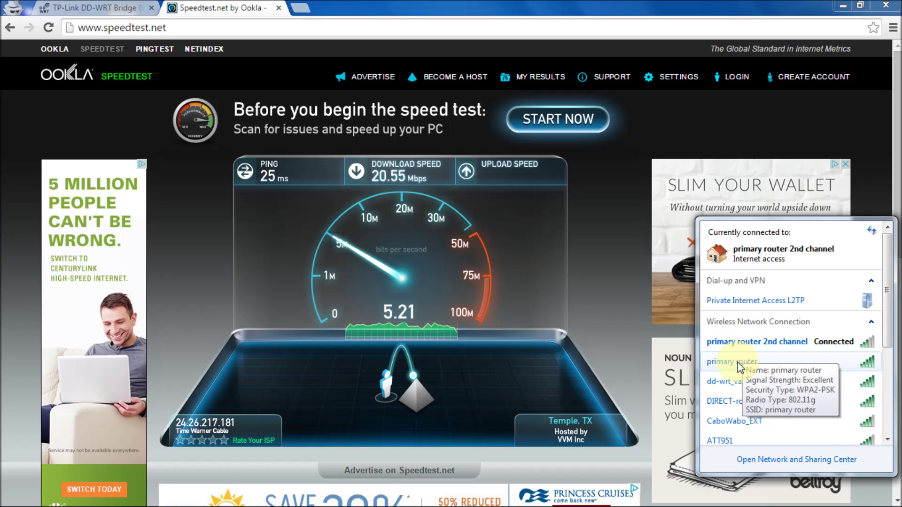
pyautogui.moveTo(752, 360)
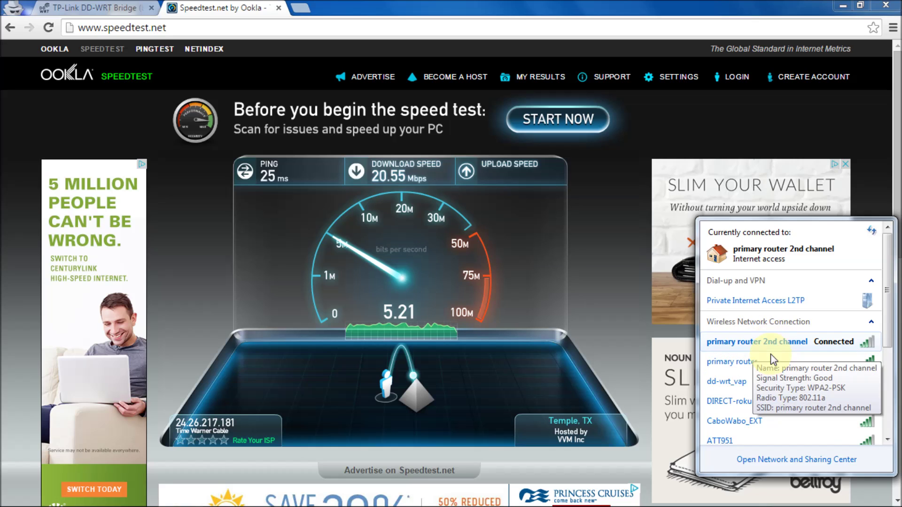
pyautogui.moveTo(743, 394)
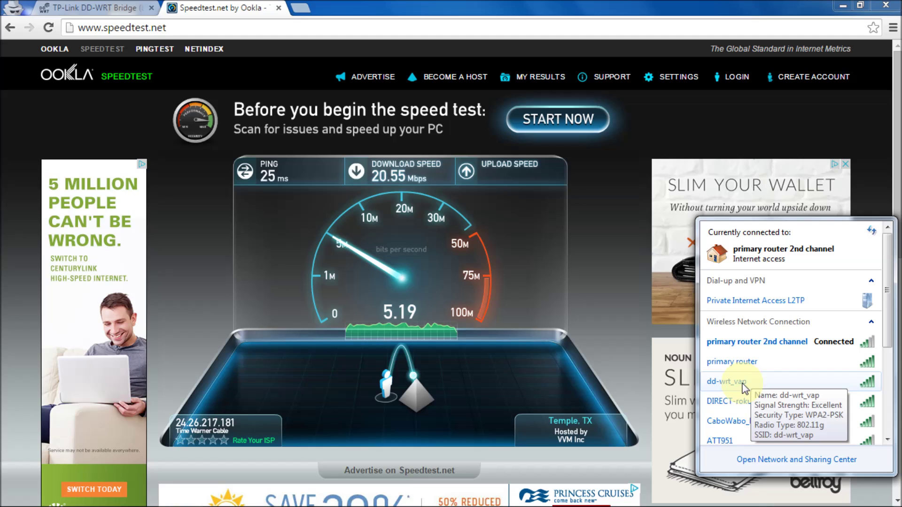
pyautogui.click(742, 383)
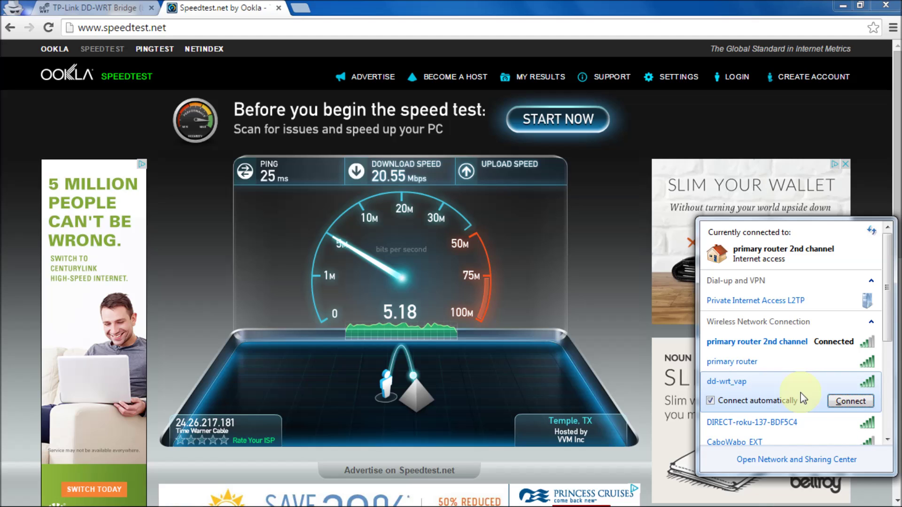
# Connect to dd-wrt_vap using the pasted WPA2 security key, then return to DD-WRT's Wireless settings.
pyautogui.click(844, 400)
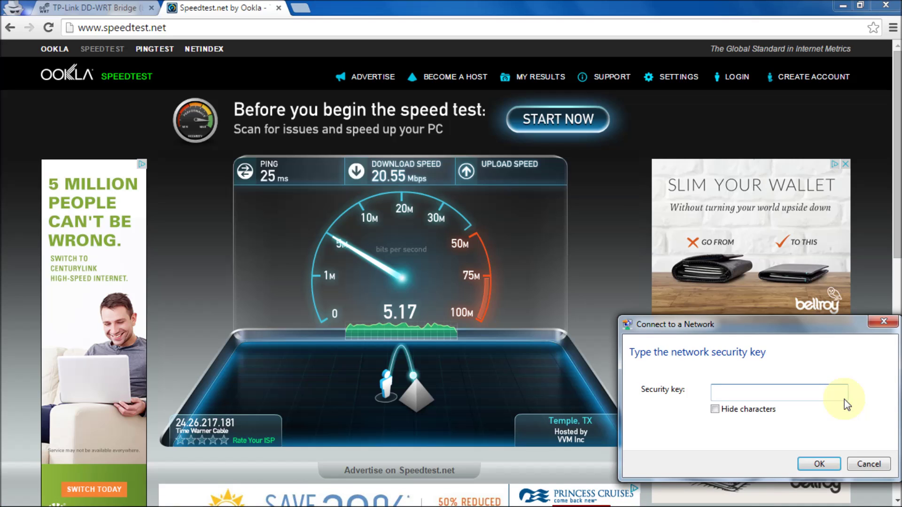
pyautogui.click(714, 410)
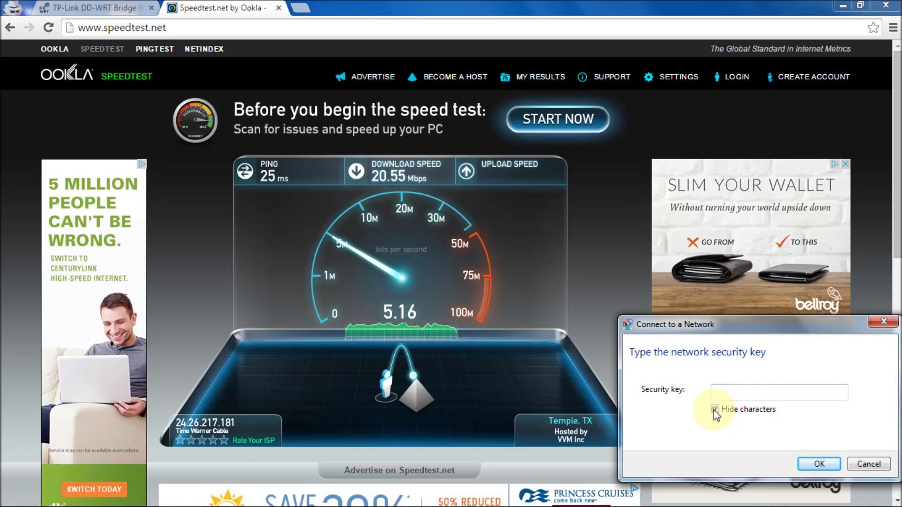
pyautogui.click(737, 391)
pyautogui.rightClick(731, 391)
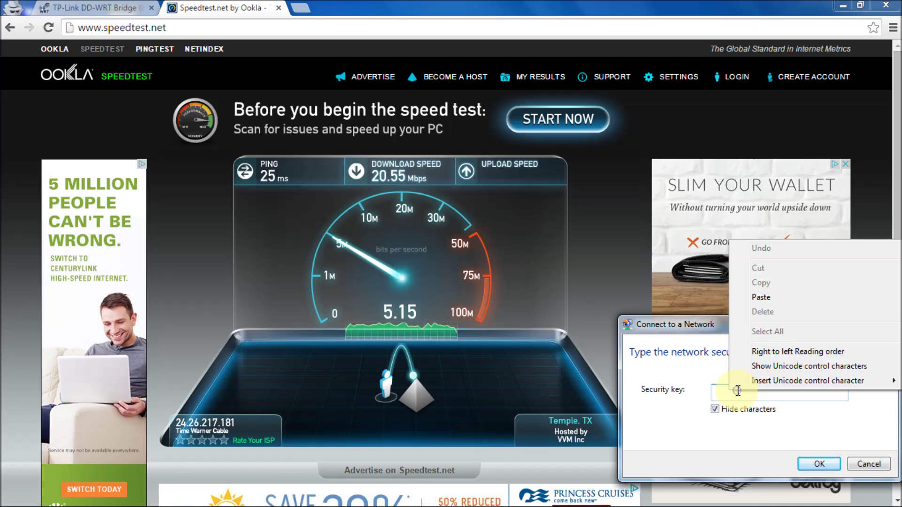
pyautogui.click(765, 296)
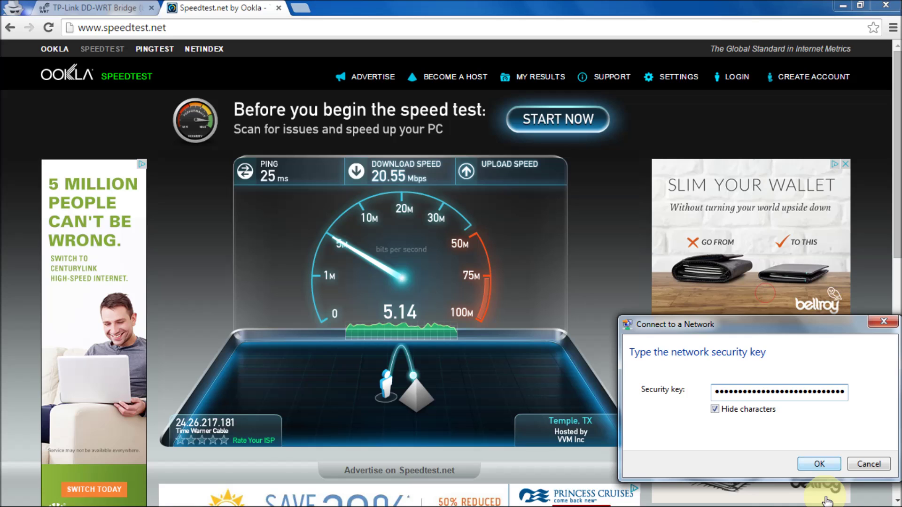
pyautogui.click(822, 464)
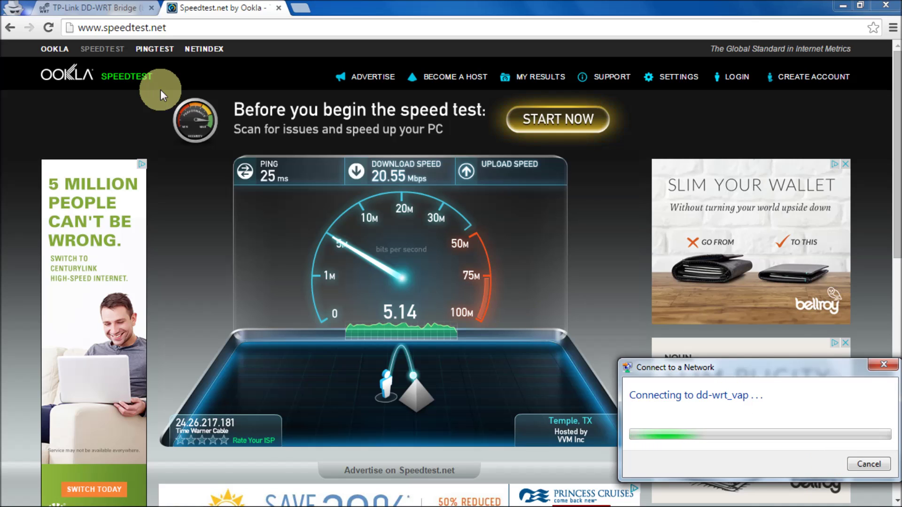
pyautogui.click(118, 6)
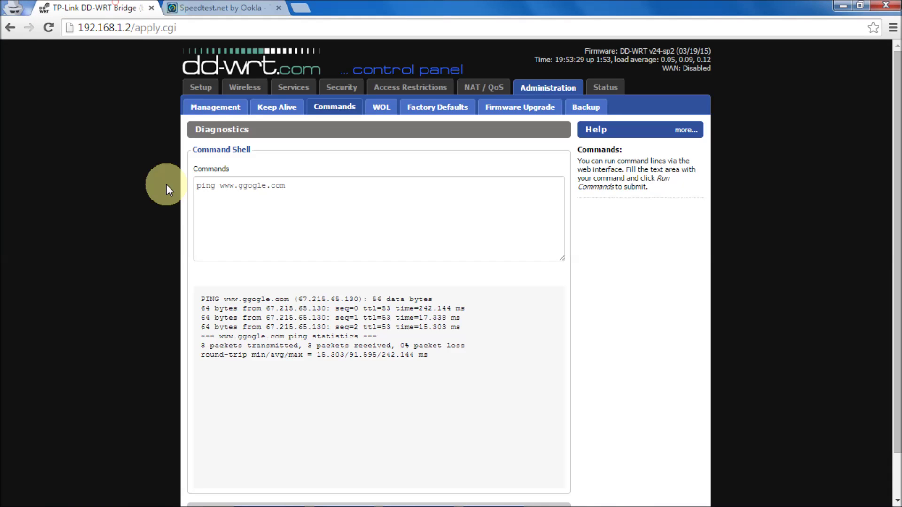
pyautogui.click(243, 87)
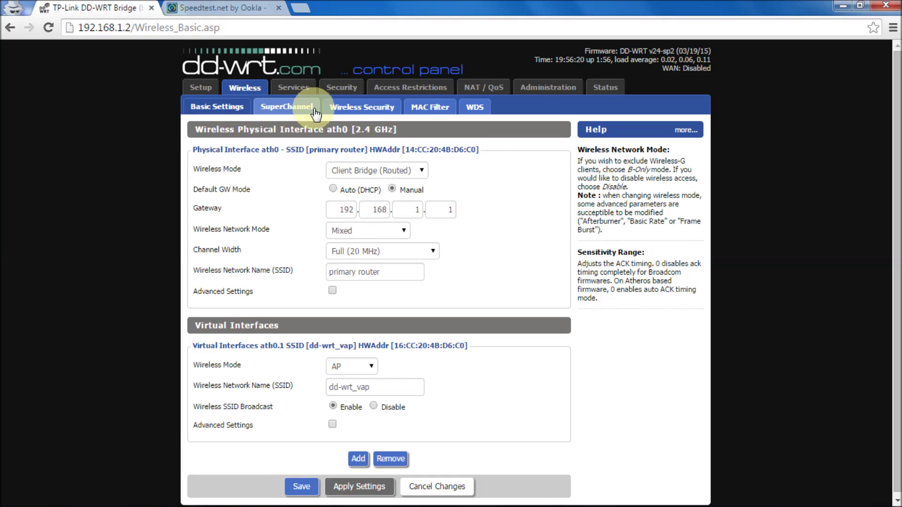
# Show DD-WRT's Wireless Security page (WPA2 Personal, AES) and verify the laptop is connected to dd-wrt_vap.
pyautogui.click(346, 108)
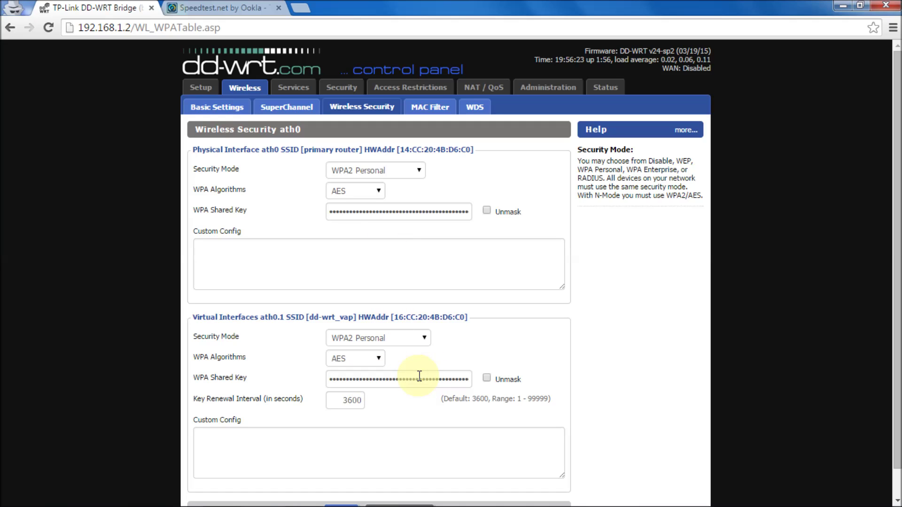
pyautogui.click(843, 6)
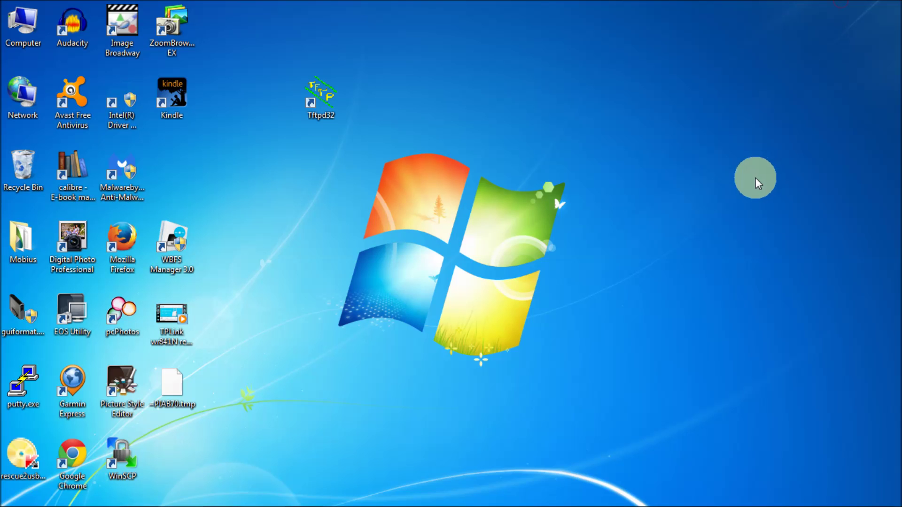
pyautogui.click(821, 497)
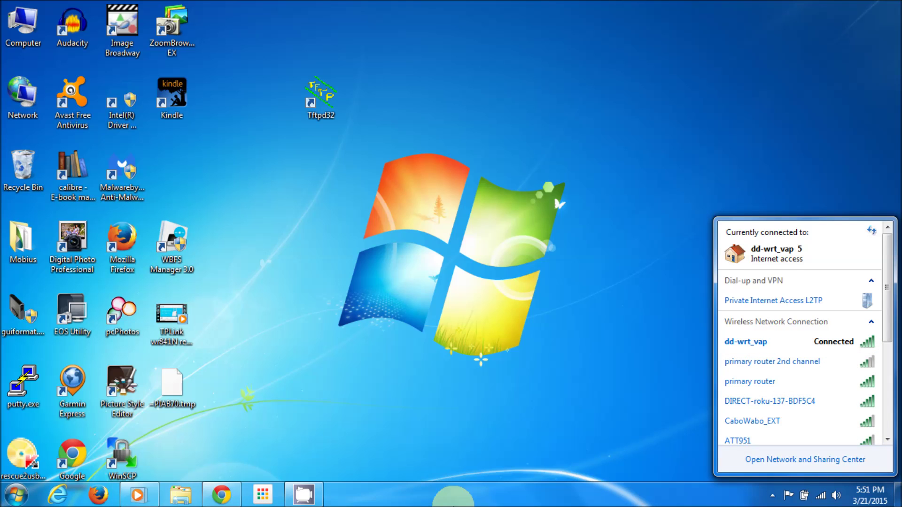
pyautogui.click(226, 497)
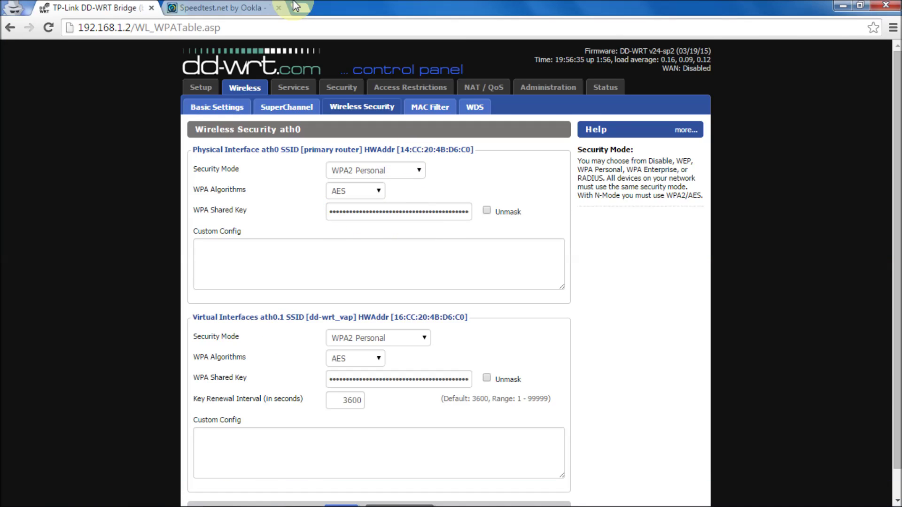
# Reload the Speedtest.net tab and begin a fresh speed test over dd-wrt_vap.
pyautogui.click(207, 7)
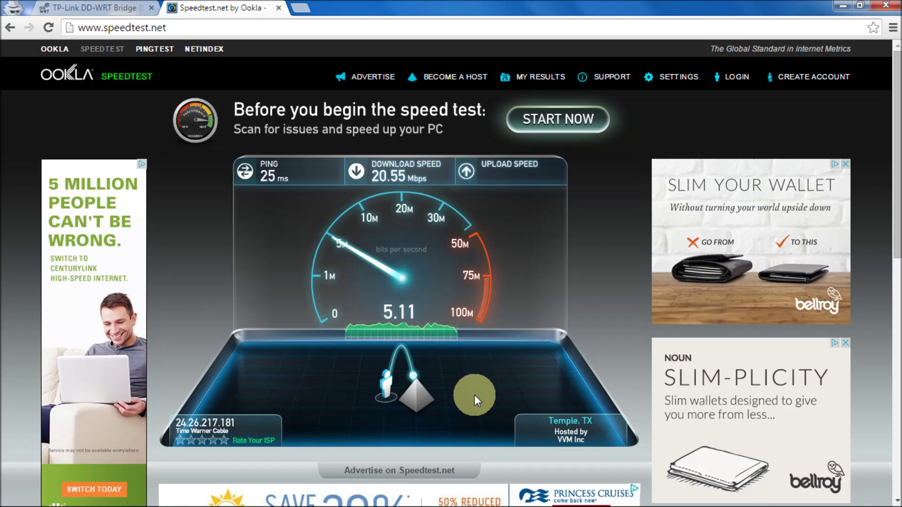
pyautogui.doubleClick(244, 28)
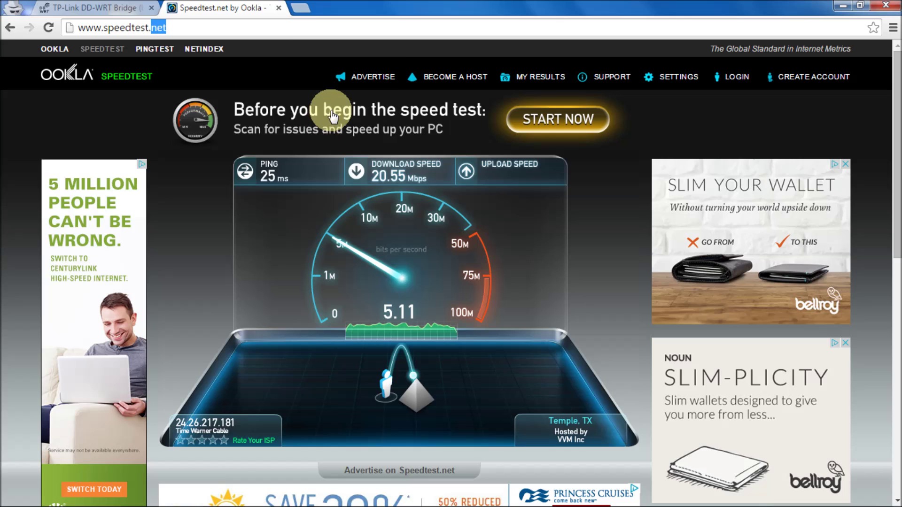
pyautogui.click(229, 28)
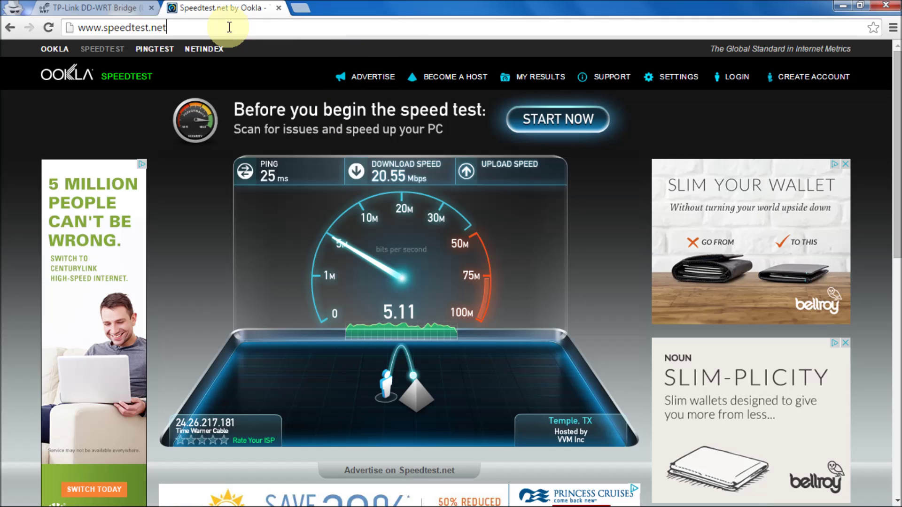
pyautogui.click(49, 27)
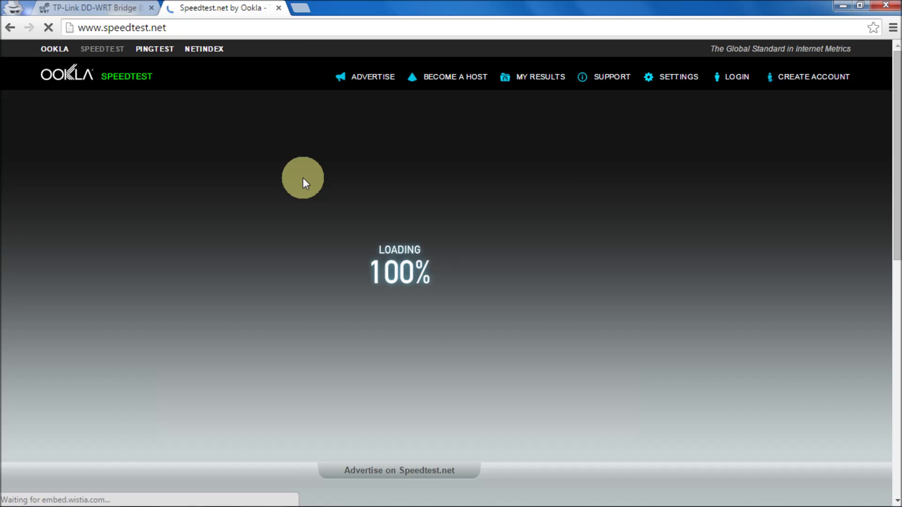
pyautogui.click(445, 184)
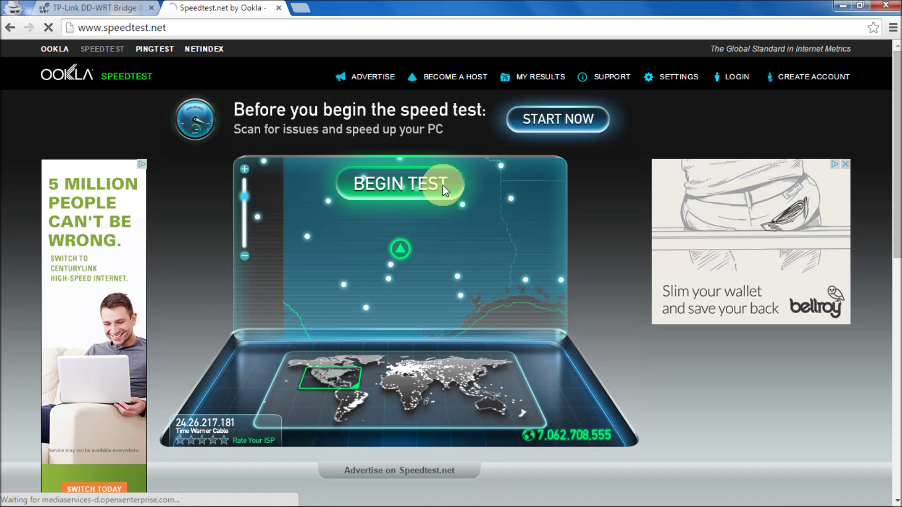